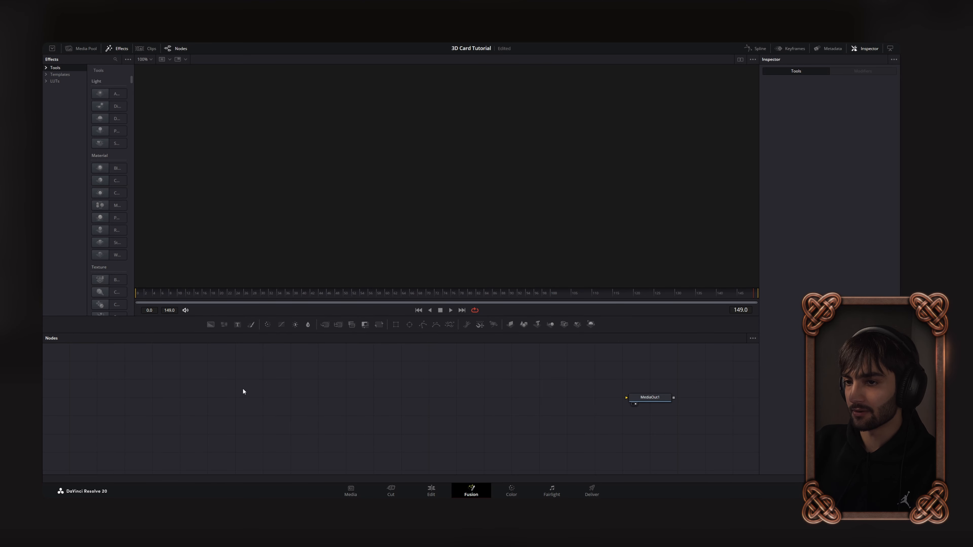
- Add a Background node to the composition and display it in the viewer
key(shift+space)
text(back)
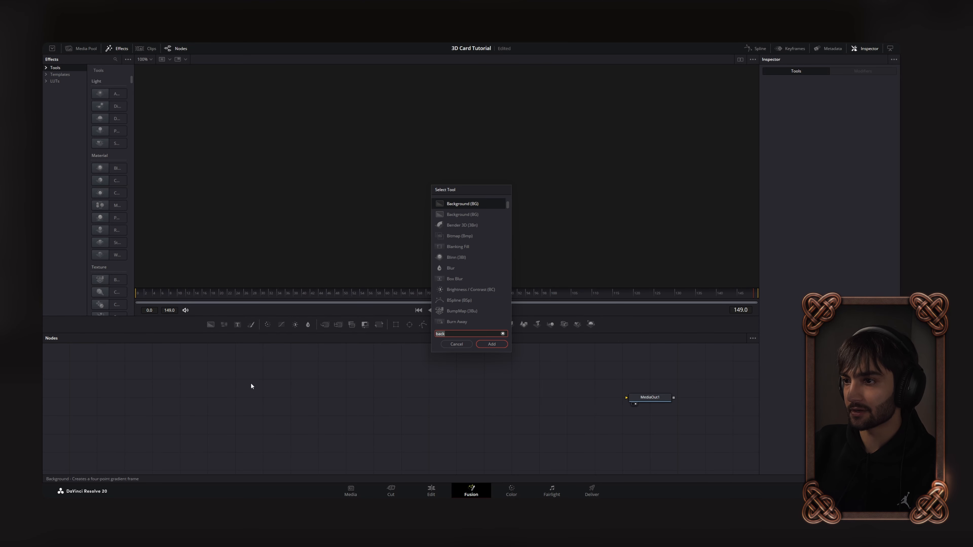
key(Return)
drag(253, 381, 232, 389)
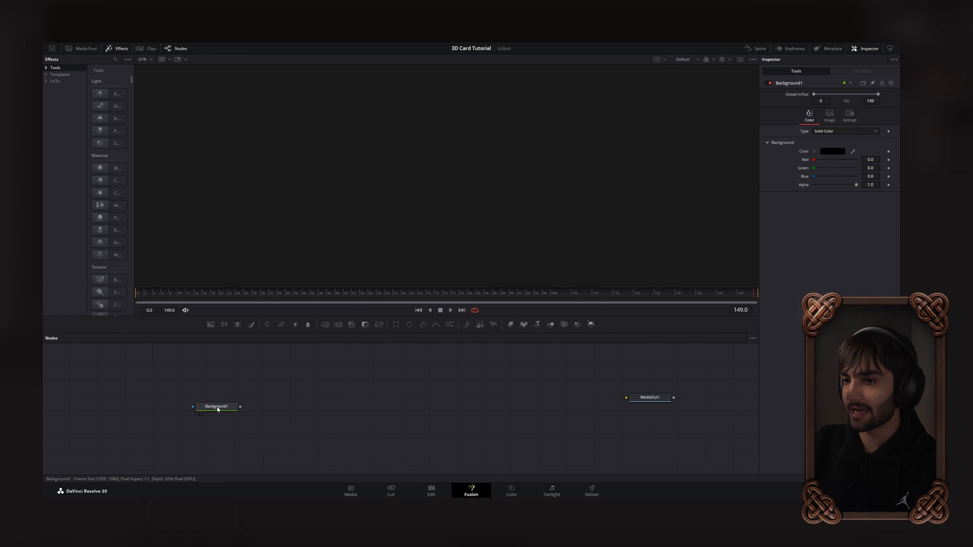
drag(217, 407, 395, 176)
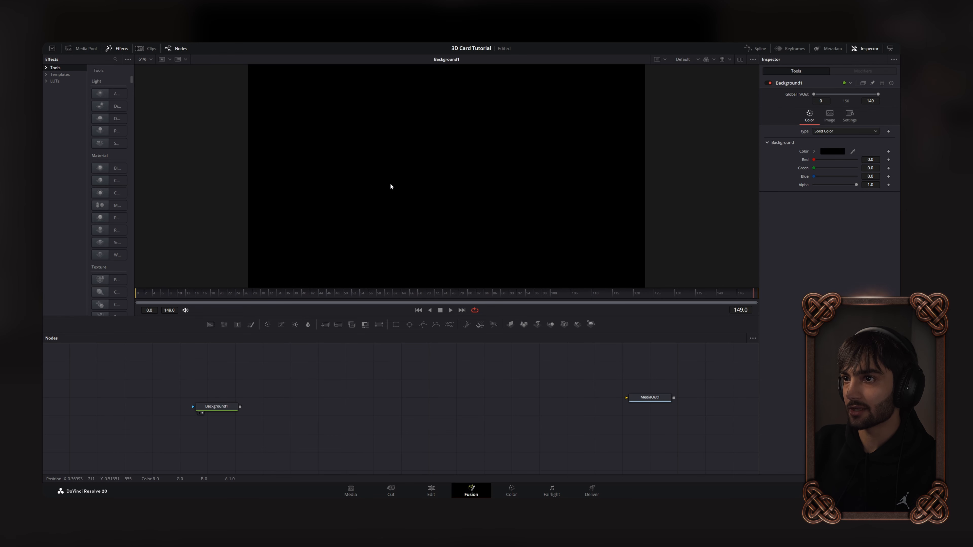
scroll(381, 191, down, 1)
scroll(381, 191, up, 1)
scroll(448, 187, down, 1)
scroll(448, 187, up, 1)
scroll(459, 188, down, 1)
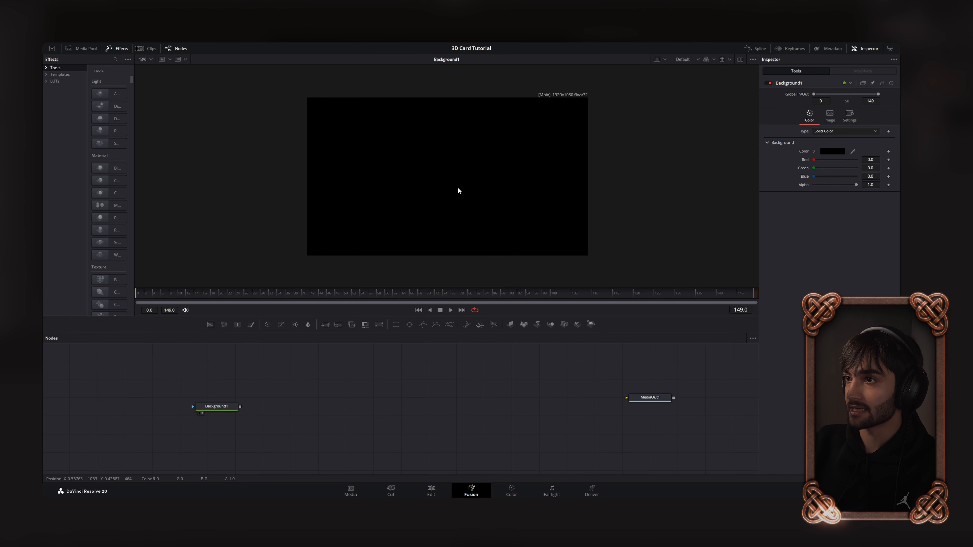
- Change the Background node's color type from solid to Gradient
click(832, 131)
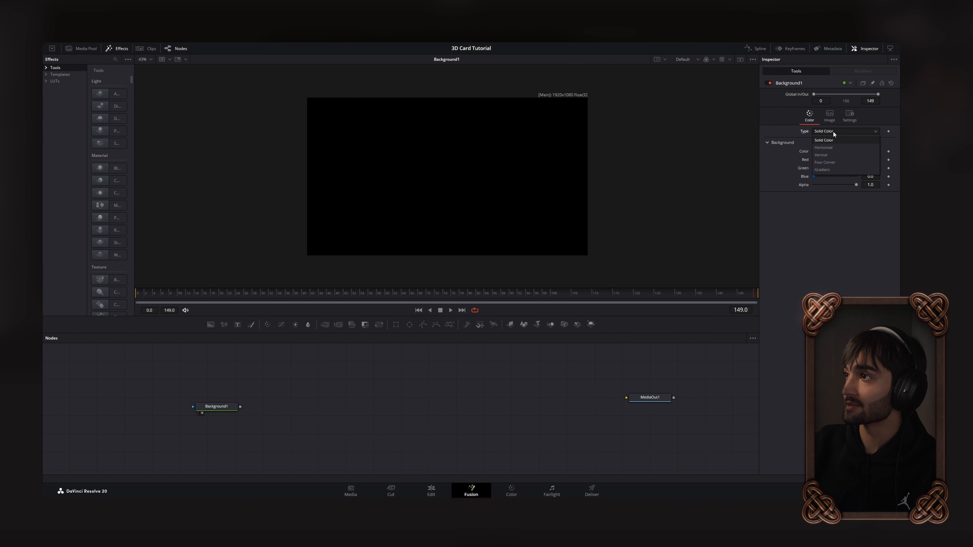
click(833, 169)
scroll(475, 183, up, 1)
scroll(443, 185, down, 1)
scroll(443, 186, up, 1)
scroll(443, 186, down, 1)
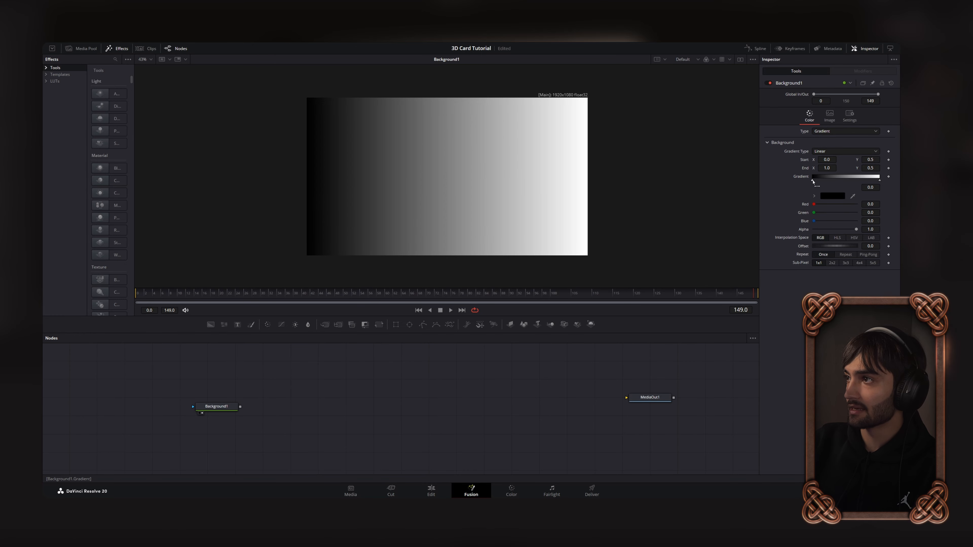
- Set the start color of the Background node's gradient to #0a1c23
click(832, 196)
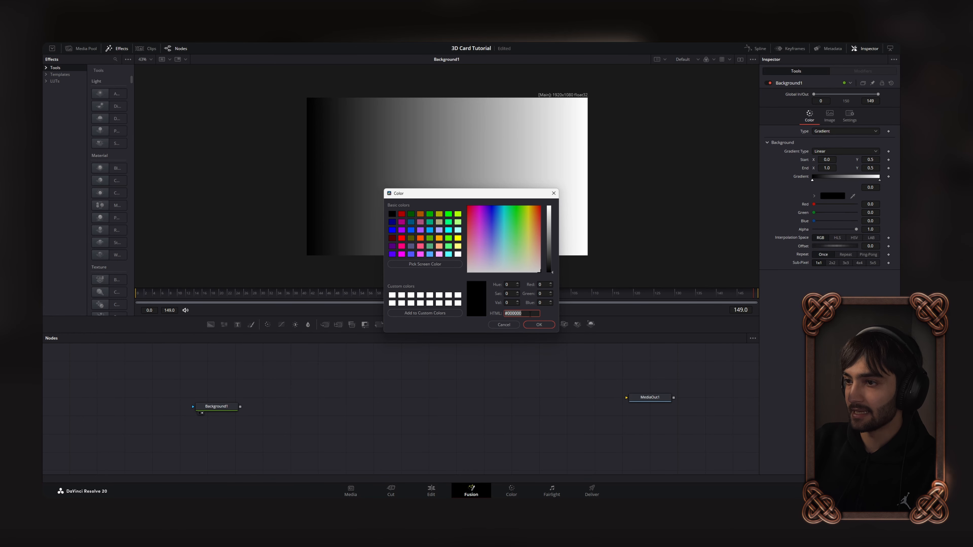
text(#0a1c23)
click(545, 326)
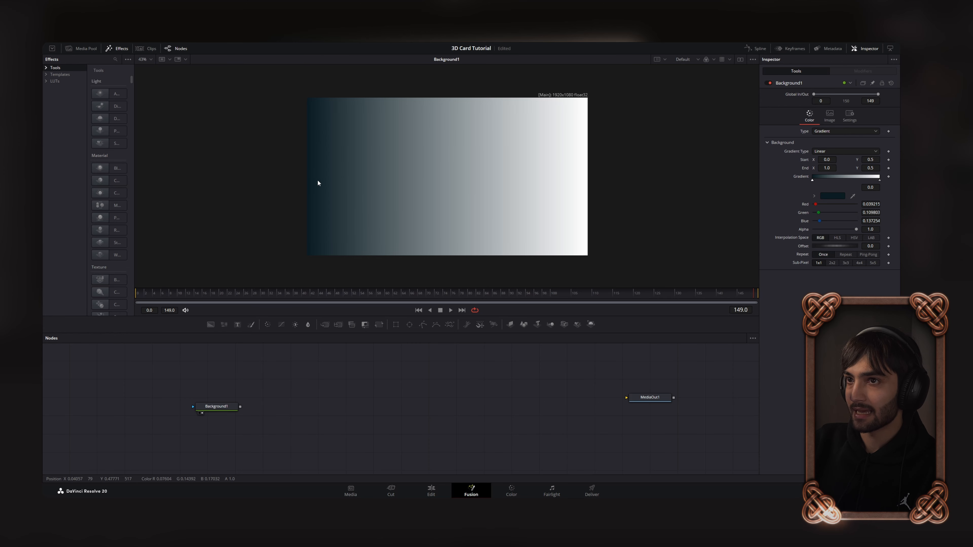
scroll(318, 180, up, 4)
scroll(303, 184, down, 4)
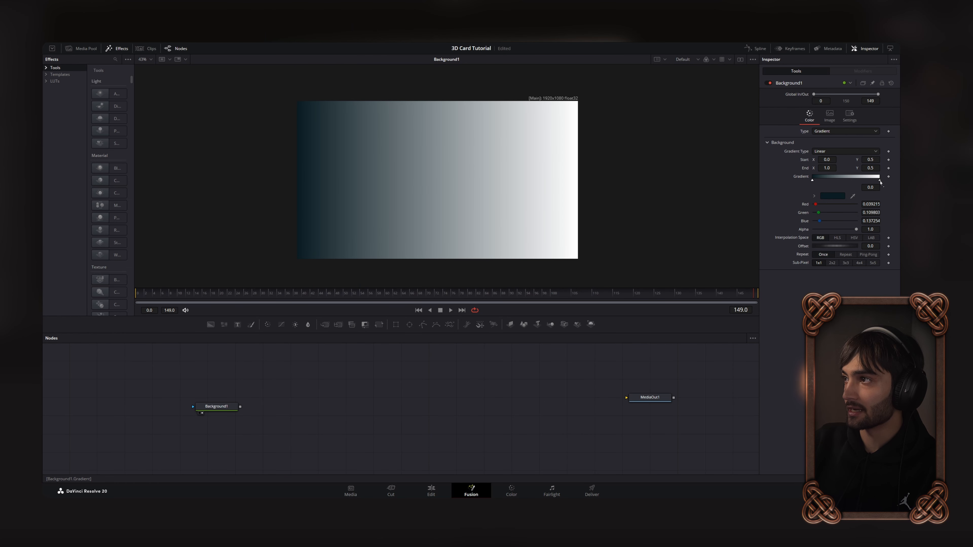
- Set the end color of the Background node's gradient to #050f12
click(880, 181)
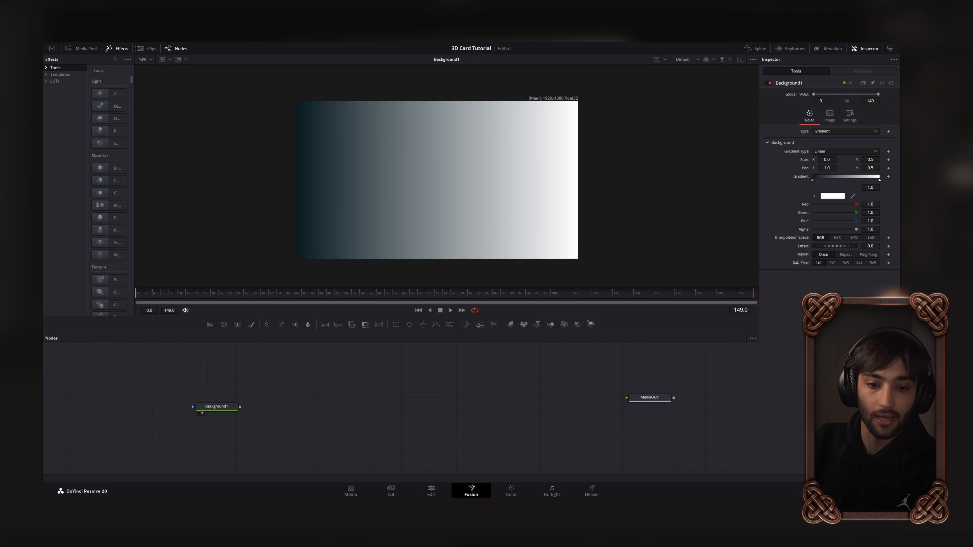
click(831, 197)
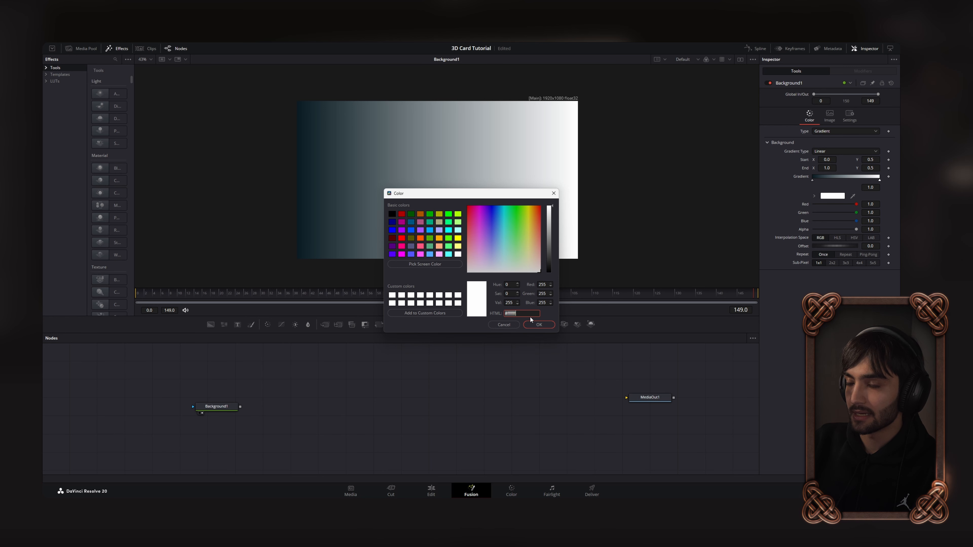
text(#050f12)
click(539, 325)
scroll(455, 195, down, 1)
scroll(455, 198, up, 2)
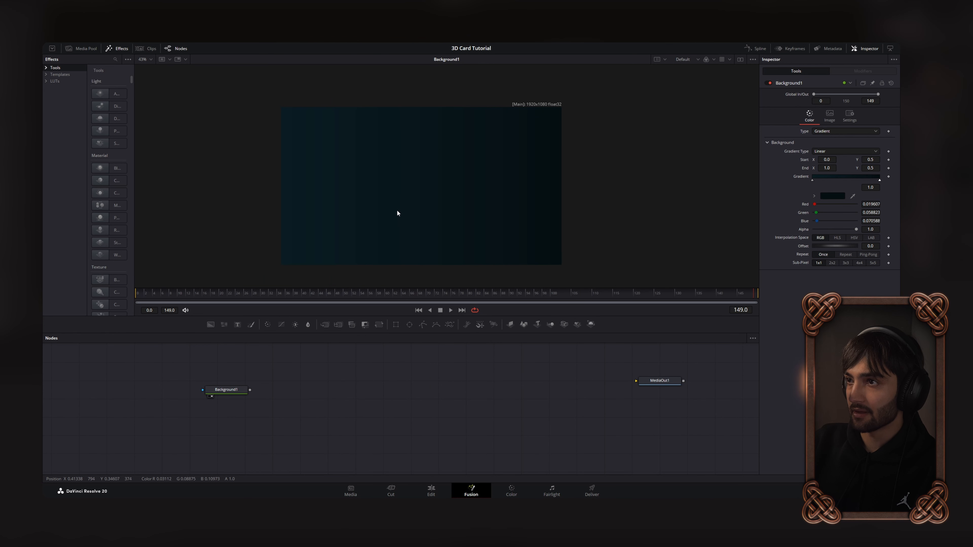
- Mask the Background node with a Rectangle mask
click(234, 392)
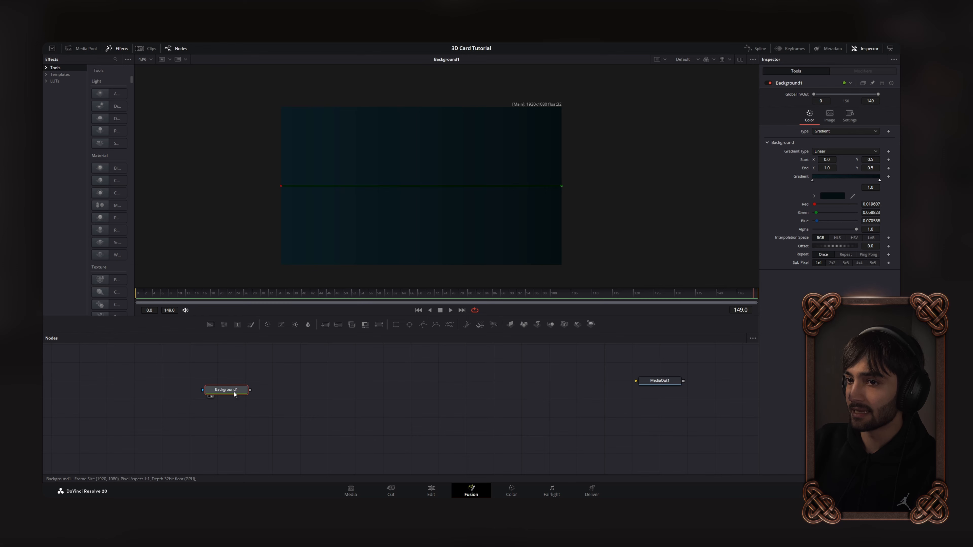
click(396, 325)
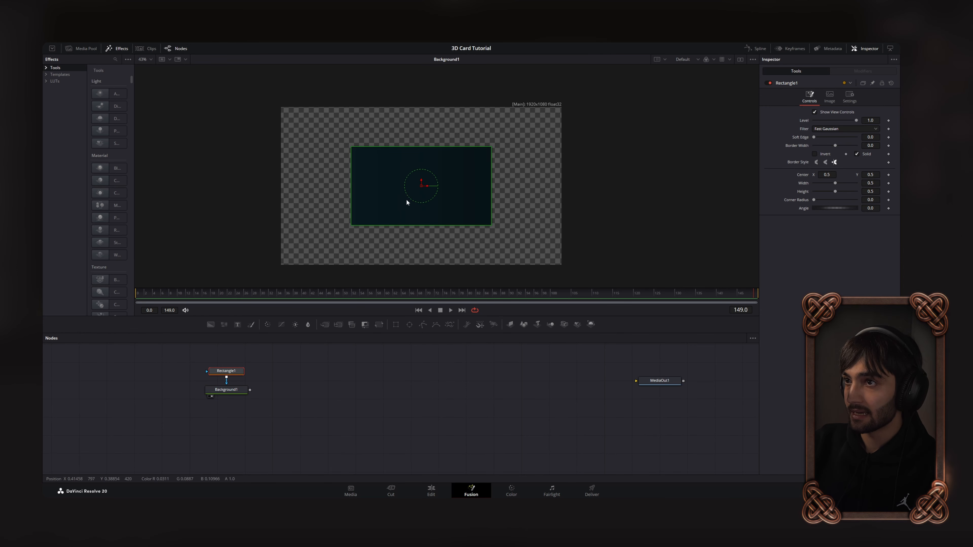
scroll(418, 186, up, 4)
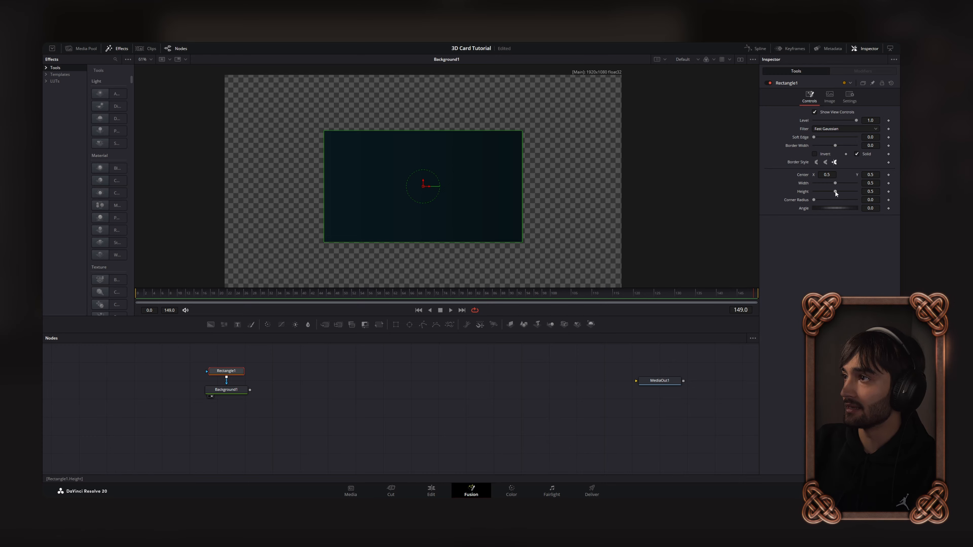
- Resize the Rectangle mask to a portrait card shape, with width about 0.205 and height about 0.52
mouse_move(836, 191)
mouse_down()
mouse_move(823, 183)
mouse_move(837, 192)
mouse_up()
scroll(559, 181, down, 2)
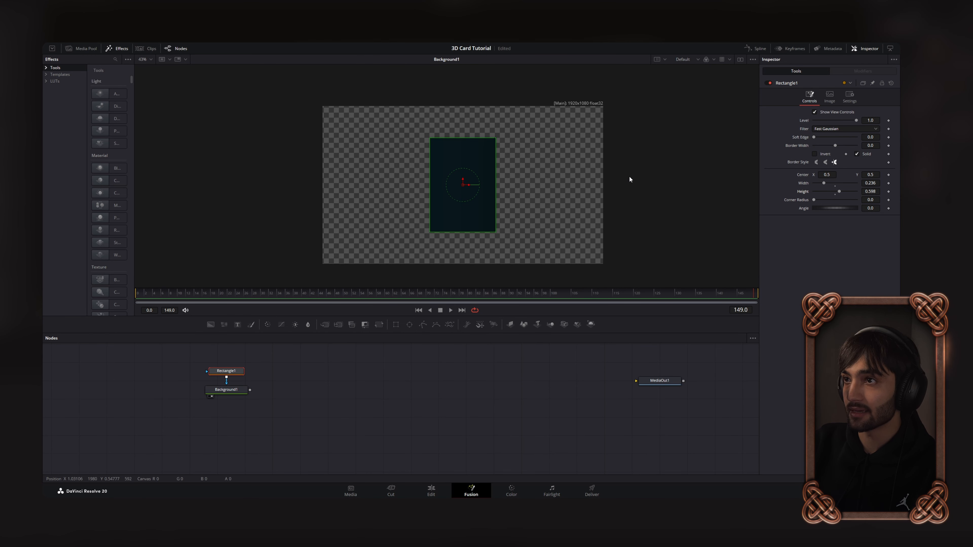
drag(825, 184, 823, 185)
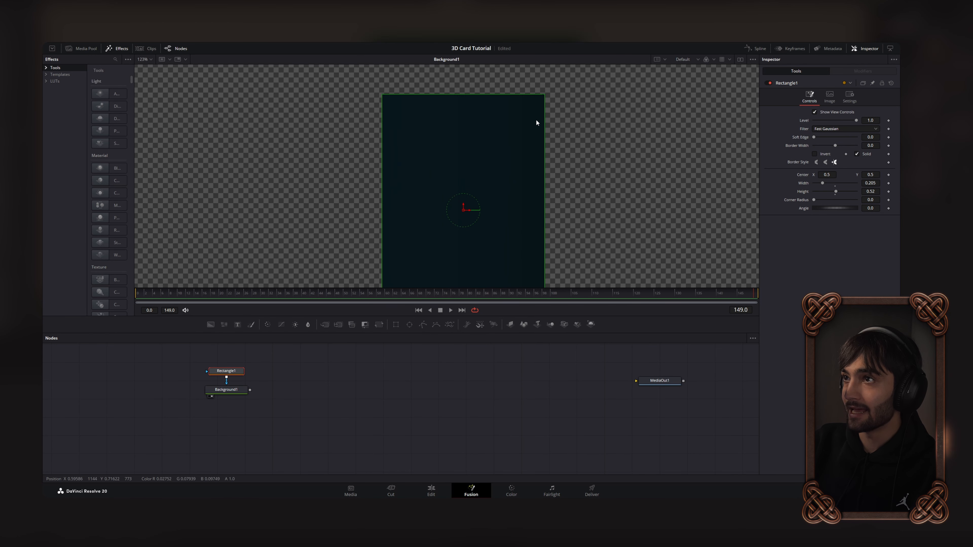
scroll(535, 120, up, 4)
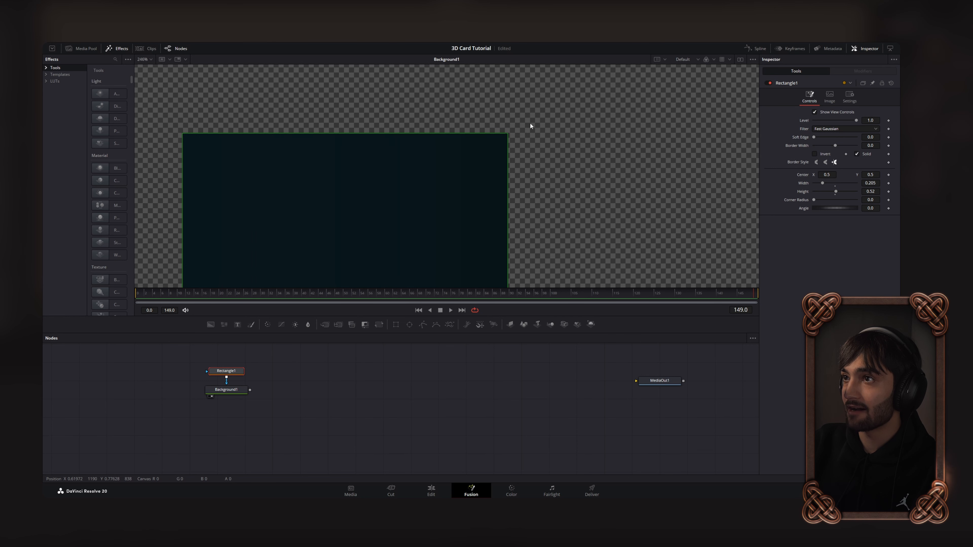
scroll(534, 163, down, 8)
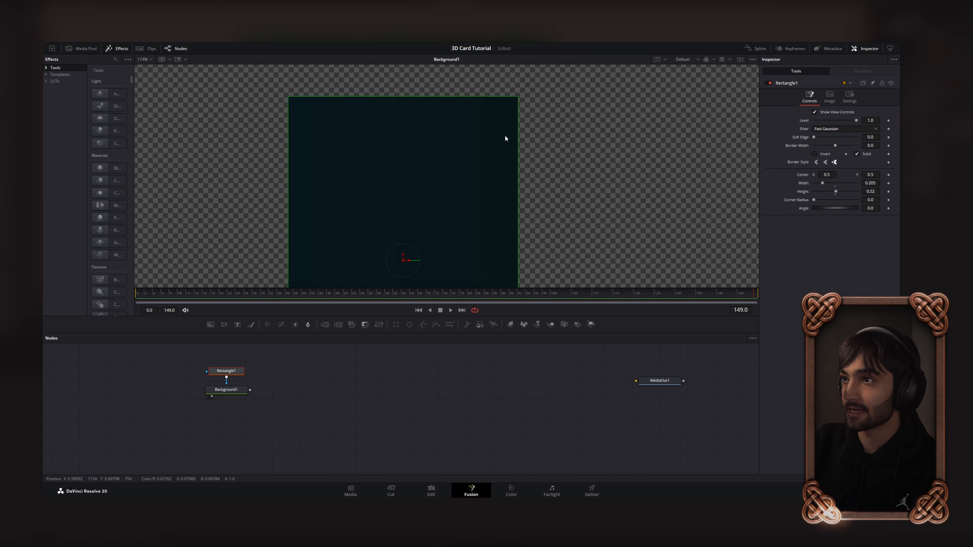
drag(496, 176, 483, 171)
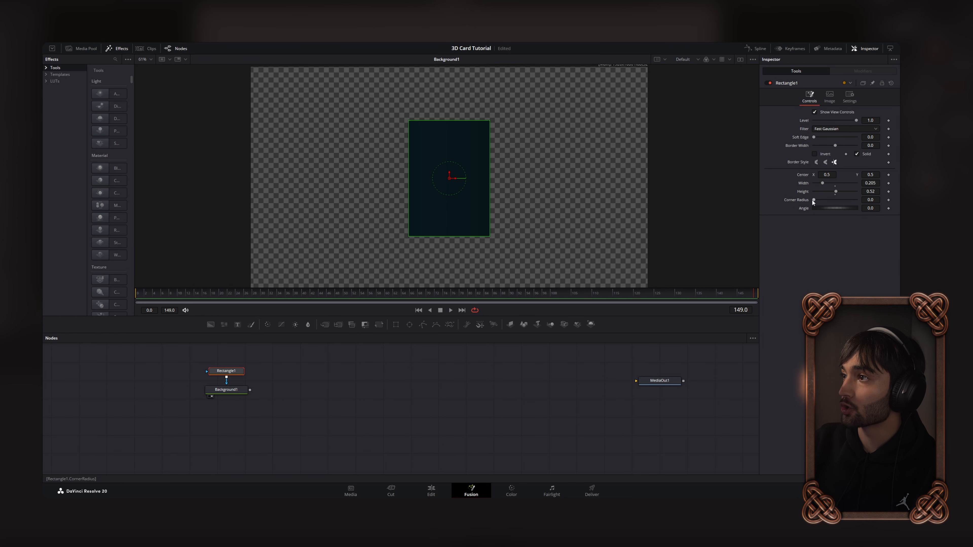
- Round the card's corners by setting the Rectangle mask's corner radius to about 0.0973
drag(813, 201, 821, 202)
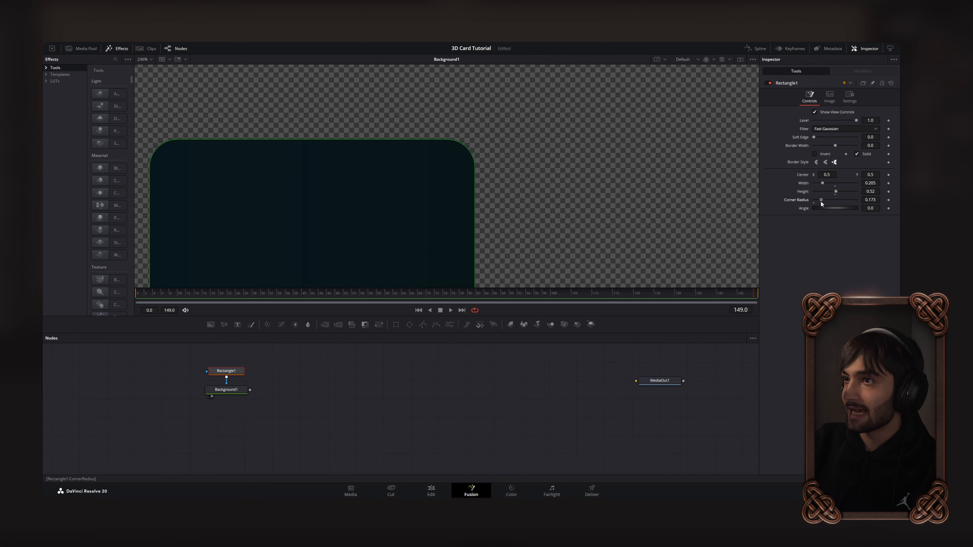
drag(821, 202, 815, 207)
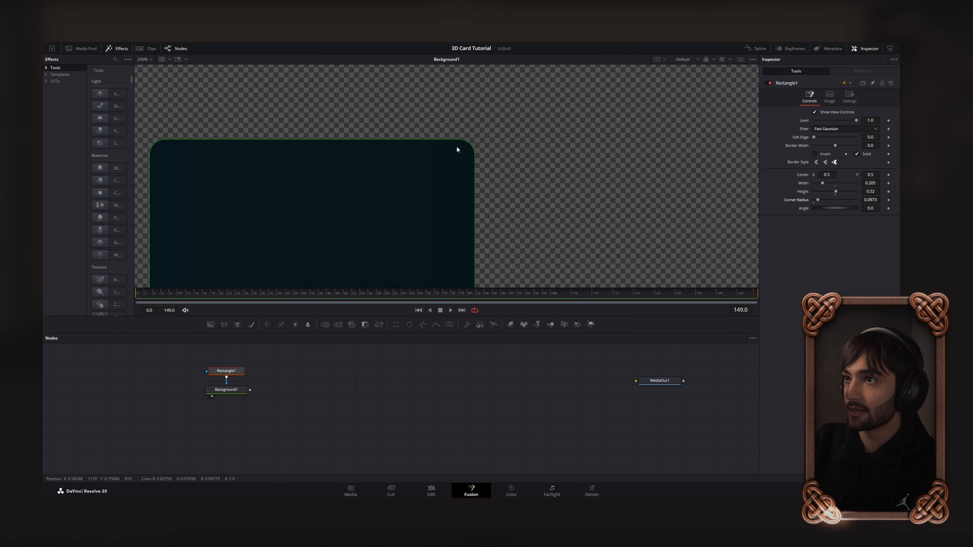
scroll(457, 147, down, 6)
scroll(462, 181, up, 2)
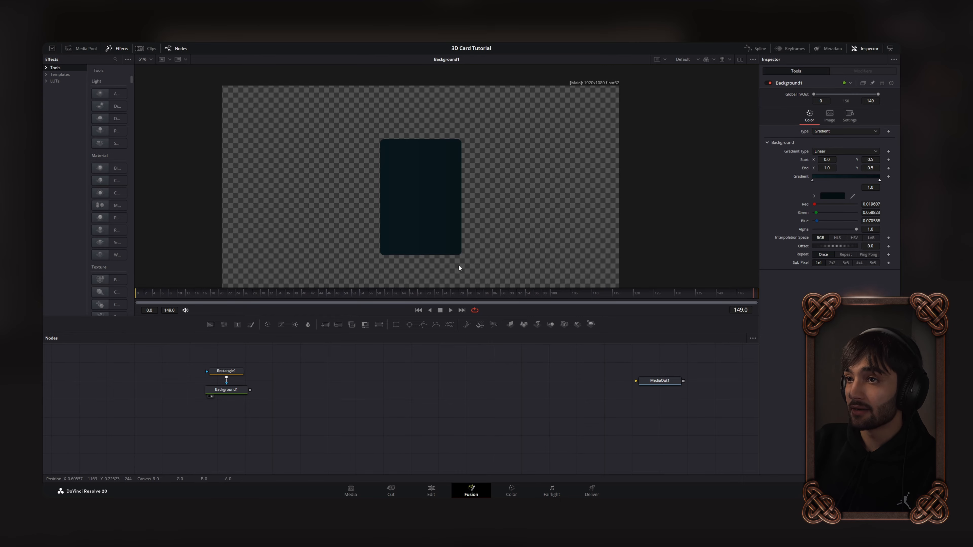
- Add an SMOutline node fed by the Background node and display it in the viewer
drag(375, 262, 287, 418)
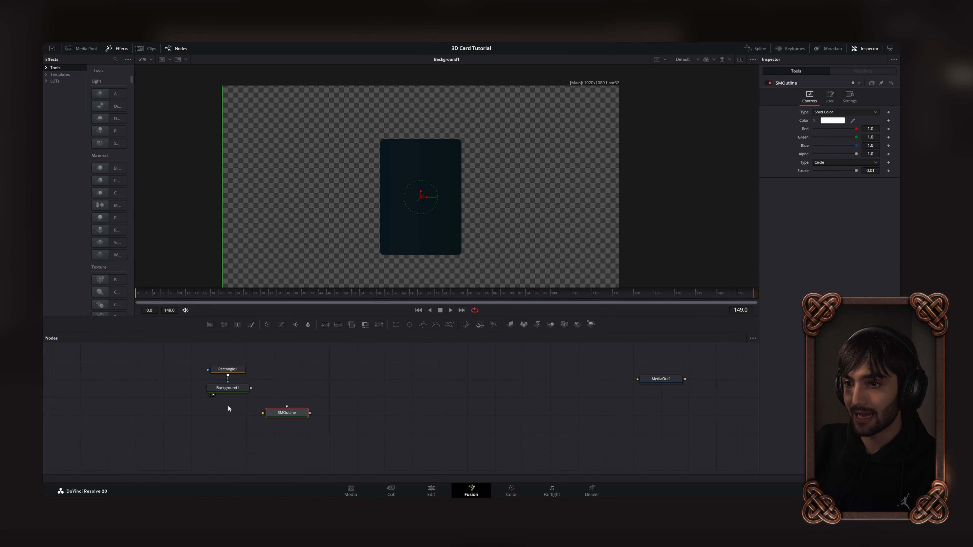
drag(303, 416, 208, 416)
drag(226, 415, 410, 191)
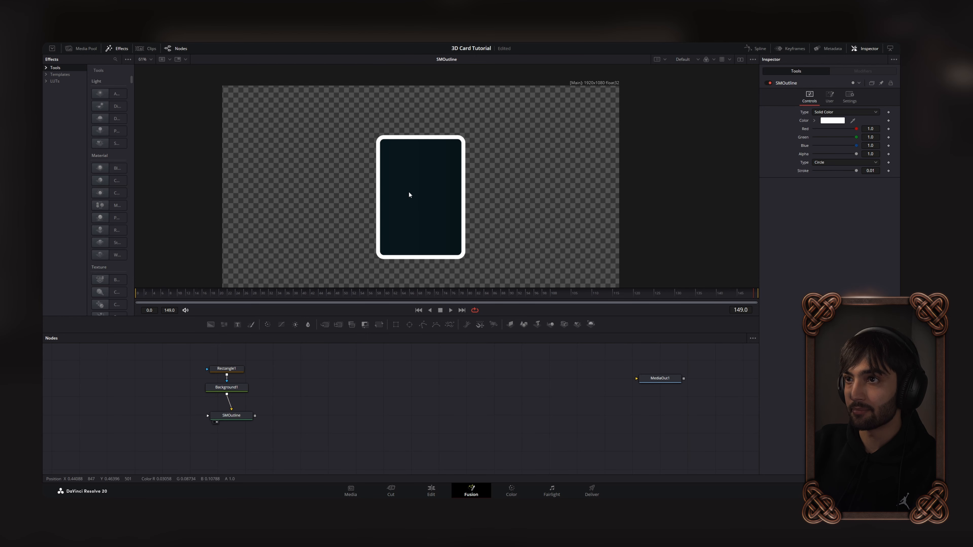
- Change the SMOutline node's color type from solid to Gradient
scroll(396, 147, up, 2)
drag(396, 148, 380, 146)
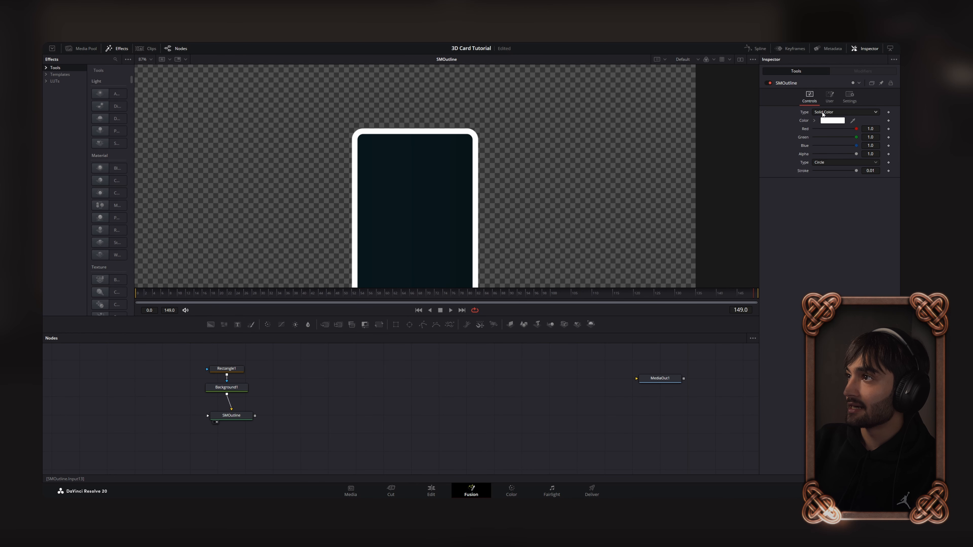
click(840, 112)
click(822, 150)
scroll(469, 190, down, 2)
scroll(456, 164, up, 4)
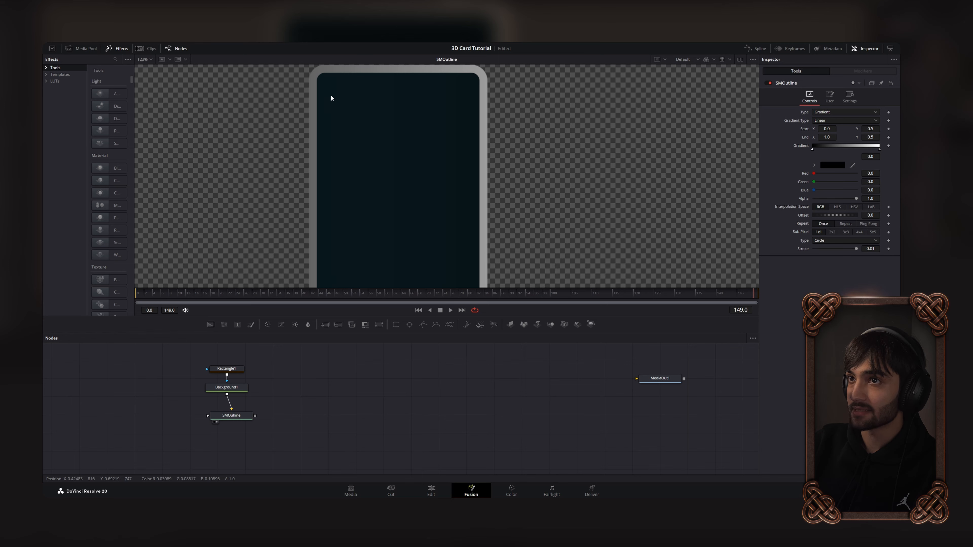
scroll(360, 143, down, 3)
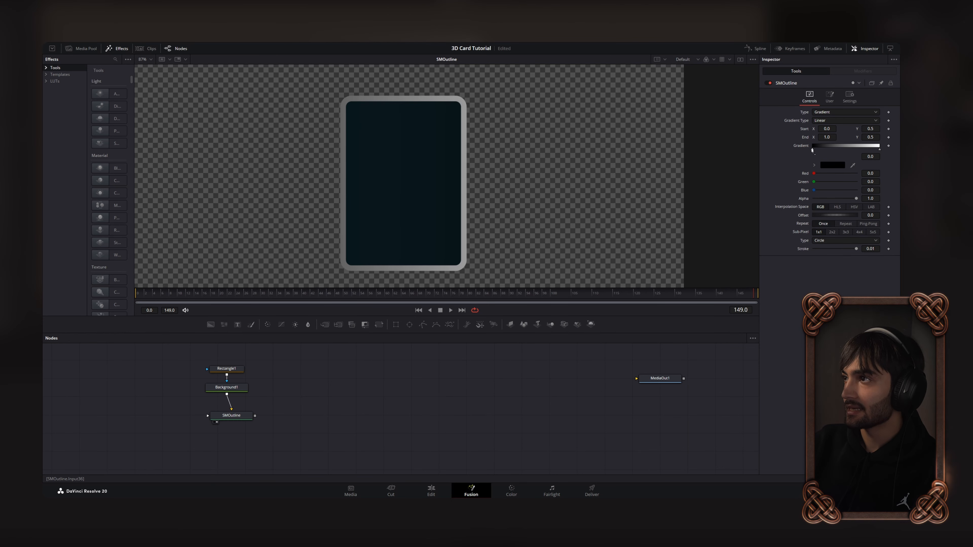
- Set the start color of the outline's gradient to #d6aa42
click(832, 166)
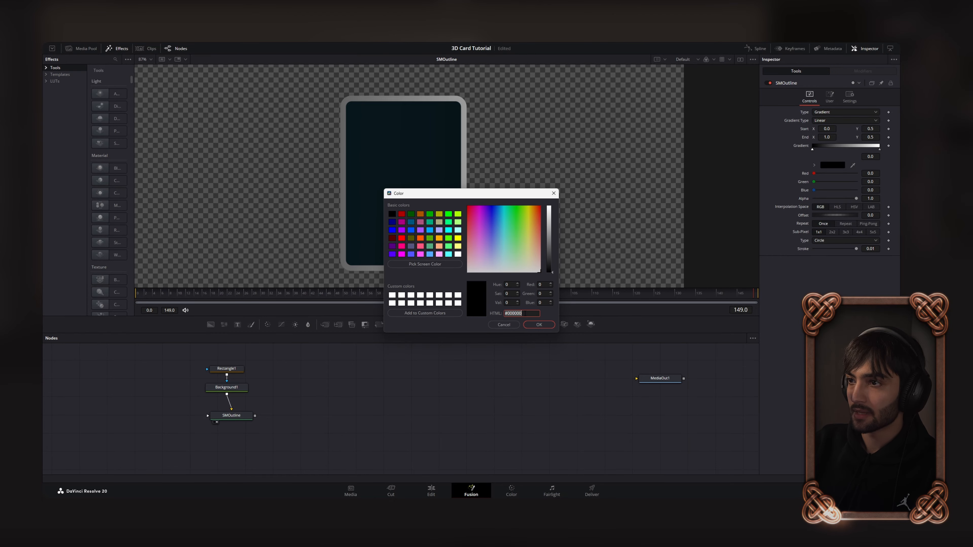
text(#d6aa42)
click(539, 325)
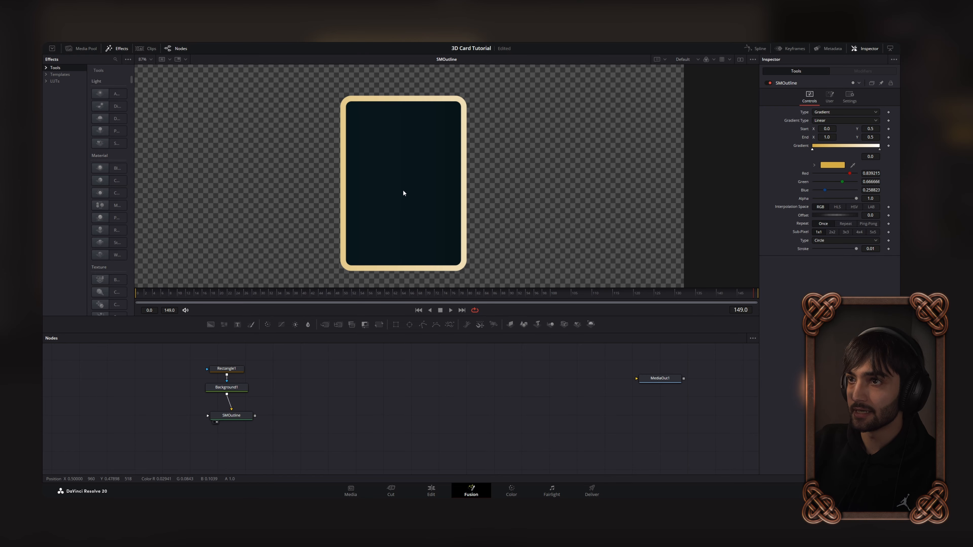
- Set the end color of the outline's gradient to #d6ba9a
click(879, 149)
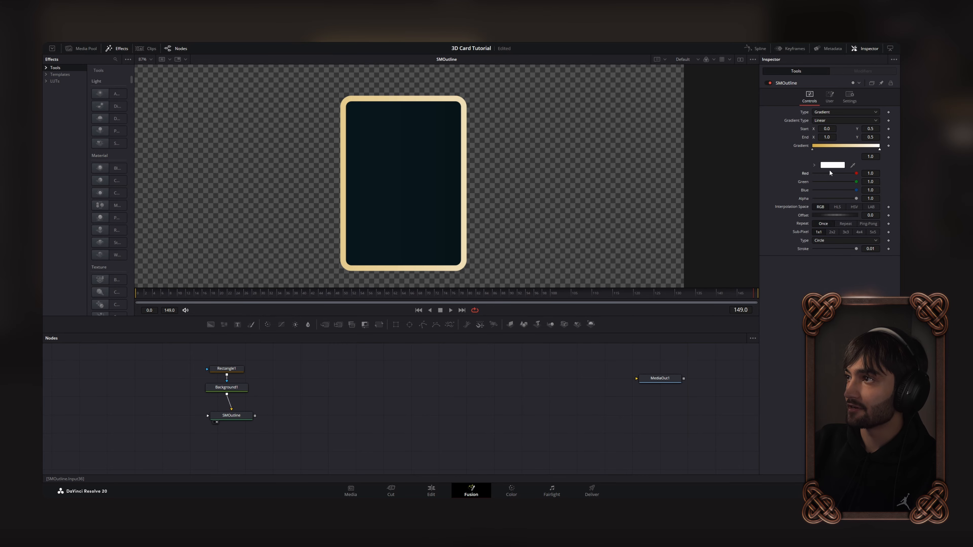
click(832, 165)
text(#d6ba9a)
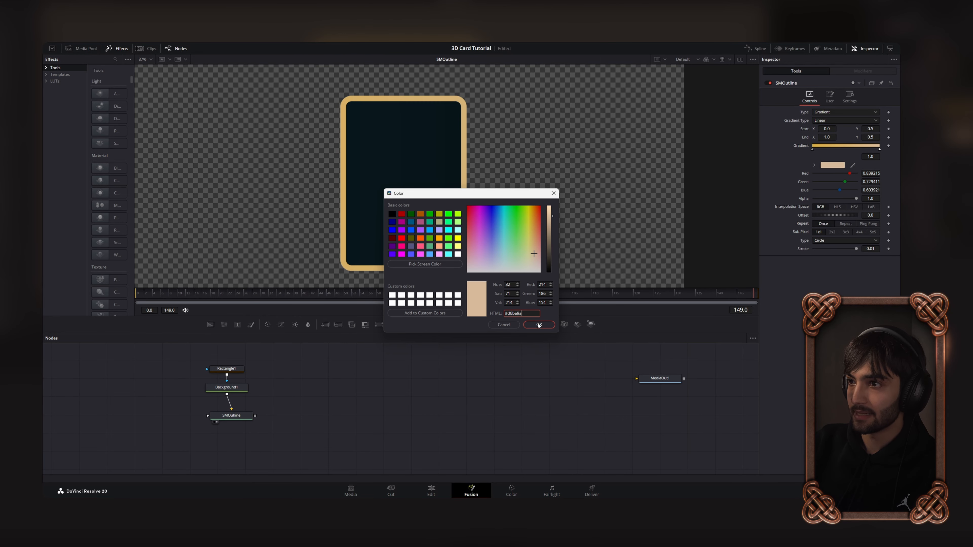
click(539, 324)
scroll(470, 270, up, 3)
scroll(391, 155, down, 2)
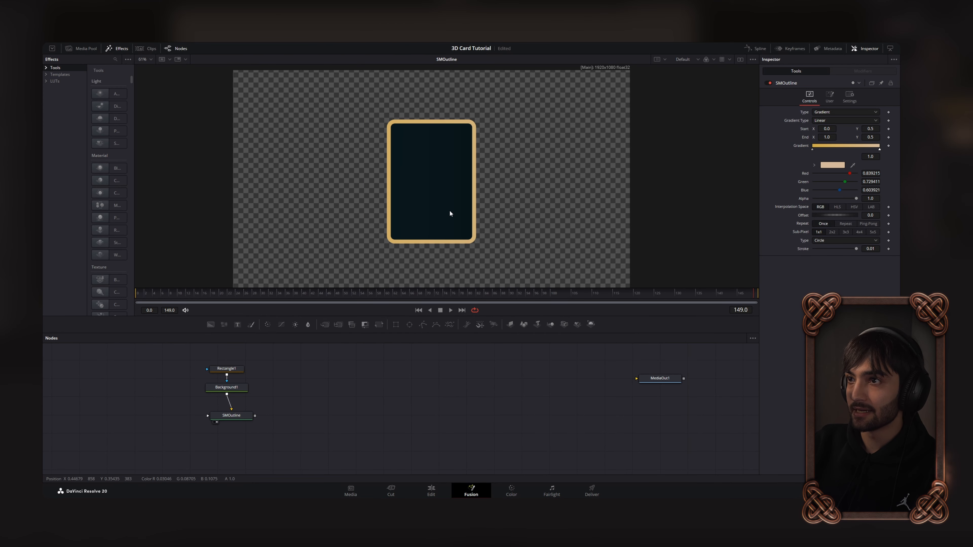
- Thin the card's outline by lowering the SMOutline stroke to about 0.00781
scroll(471, 206, up, 2)
drag(482, 189, 471, 227)
scroll(470, 254, down, 1)
click(231, 416)
drag(571, 234, 583, 197)
drag(857, 249, 797, 251)
scroll(475, 187, down, 1)
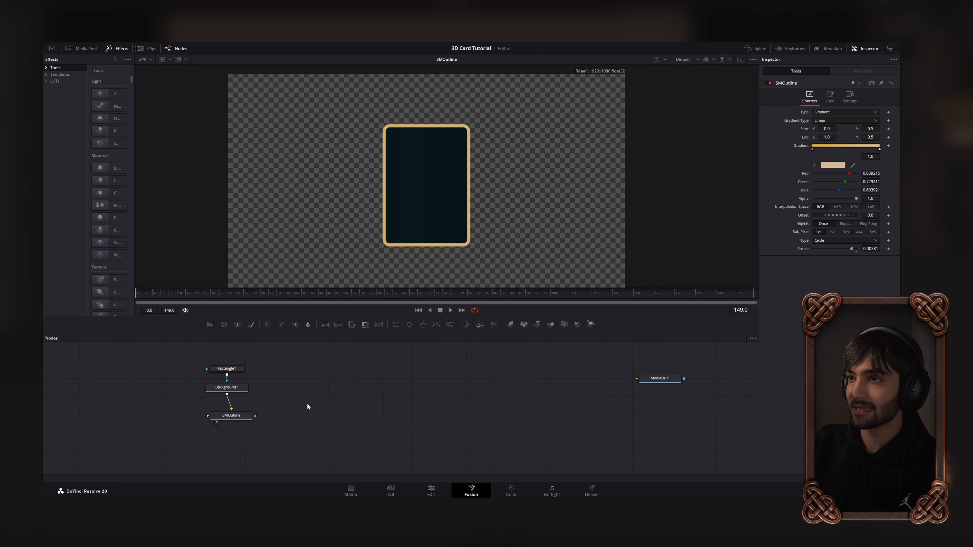
- Add a Soft Glow node beside the SMOutline node
key(shift+space)
text(back)
key(BackSpace)
key(BackSpace)
key(BackSpace)
key(BackSpace)
text(soft)
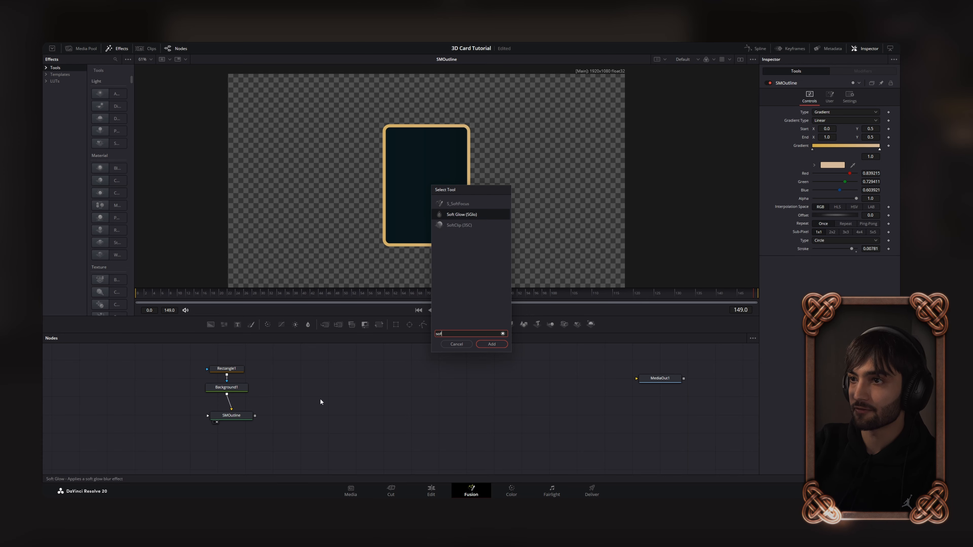
click(493, 344)
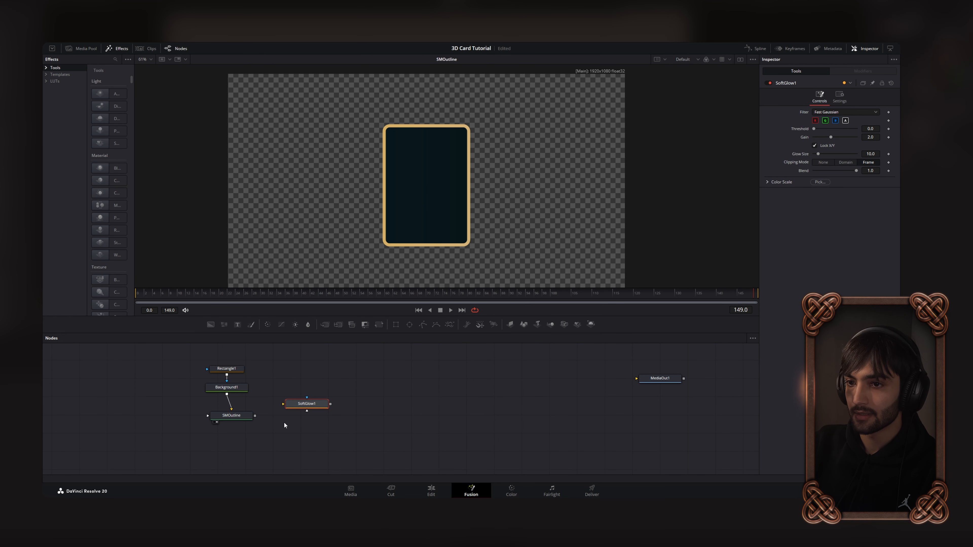
- Feed SMOutline into the Soft Glow node and tone the glow down to threshold 0.063 and gain 0.5112
drag(271, 426, 295, 392)
scroll(294, 389, up, 2)
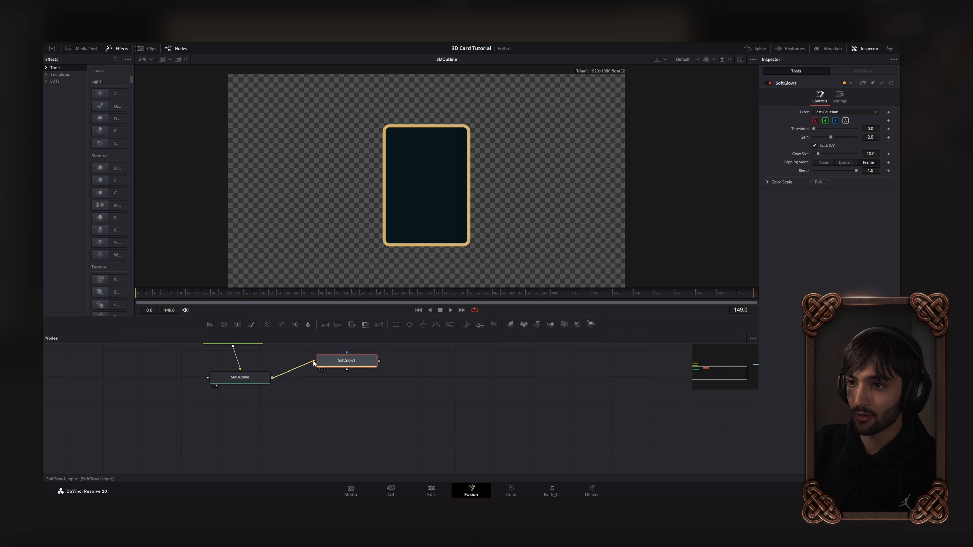
scroll(347, 368, up, 3)
key(1)
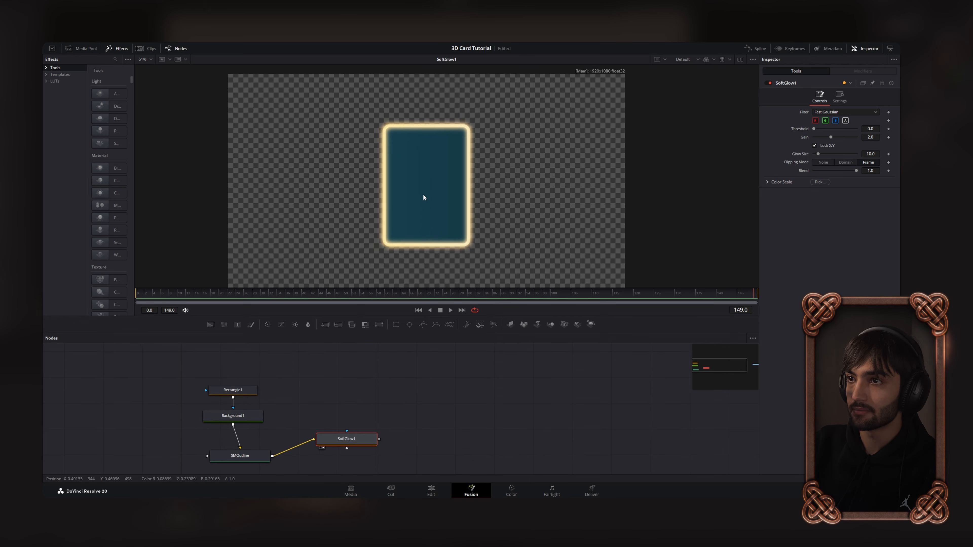
key(ctrl+f)
drag(328, 391, 330, 409)
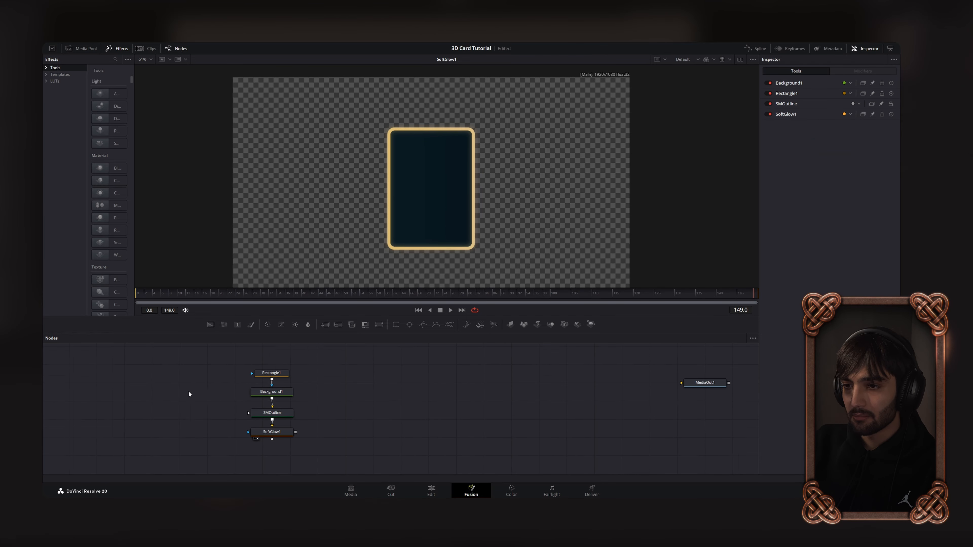
- Place an Underlay behind the Rectangle1, Background1, SMOutline and SoftGlow1 nodes
drag(181, 351, 348, 453)
key(shift+space)
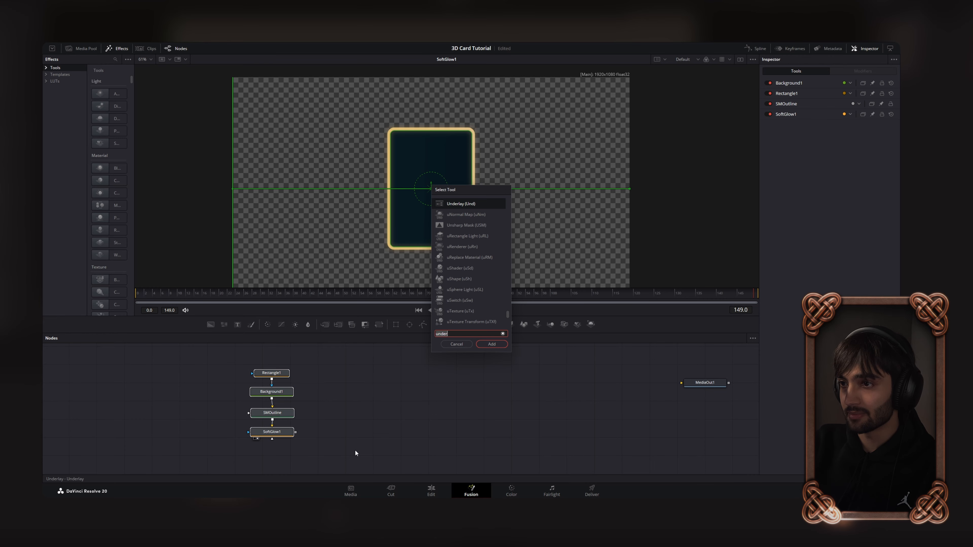
text(under)
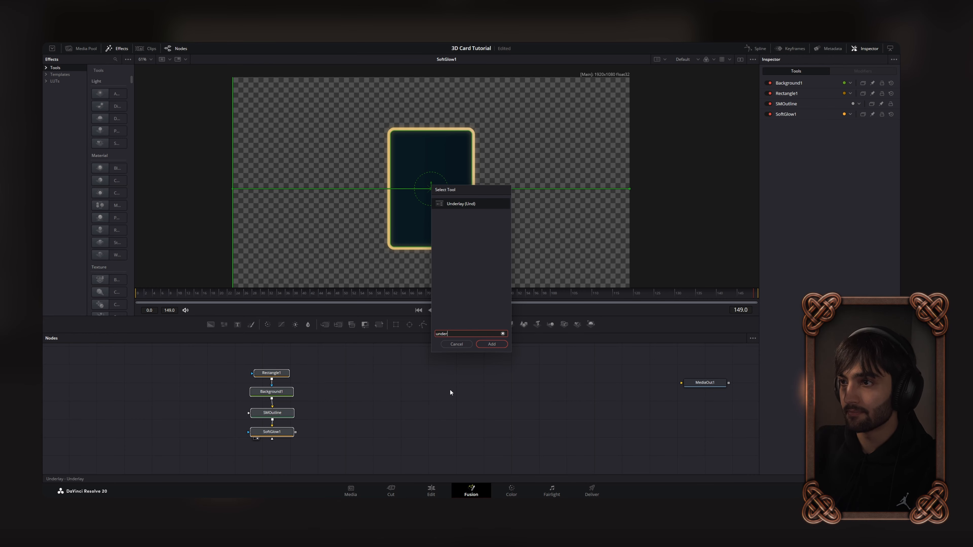
key(Return)
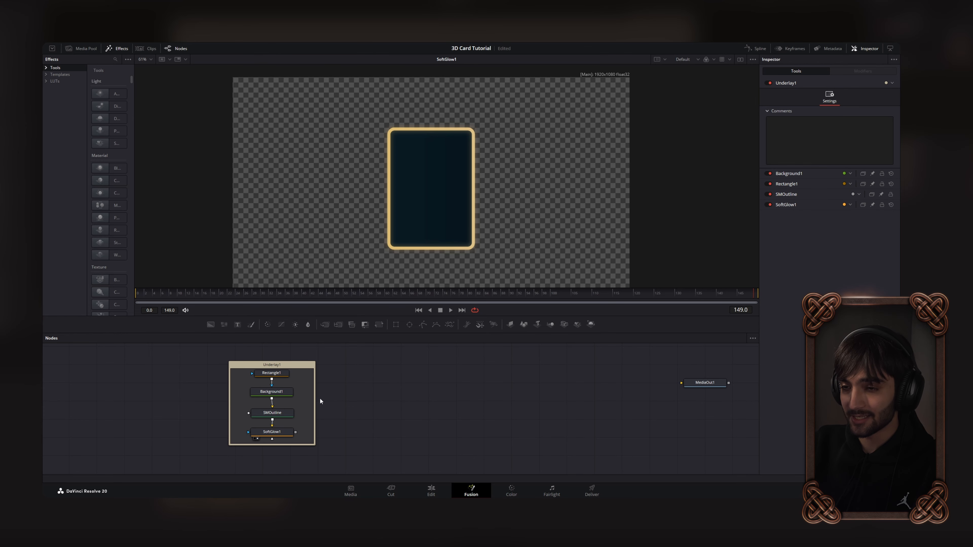
scroll(320, 399, up, 2)
scroll(285, 393, down, 1)
scroll(285, 393, up, 1)
scroll(260, 390, down, 1)
scroll(259, 389, up, 1)
scroll(276, 387, down, 1)
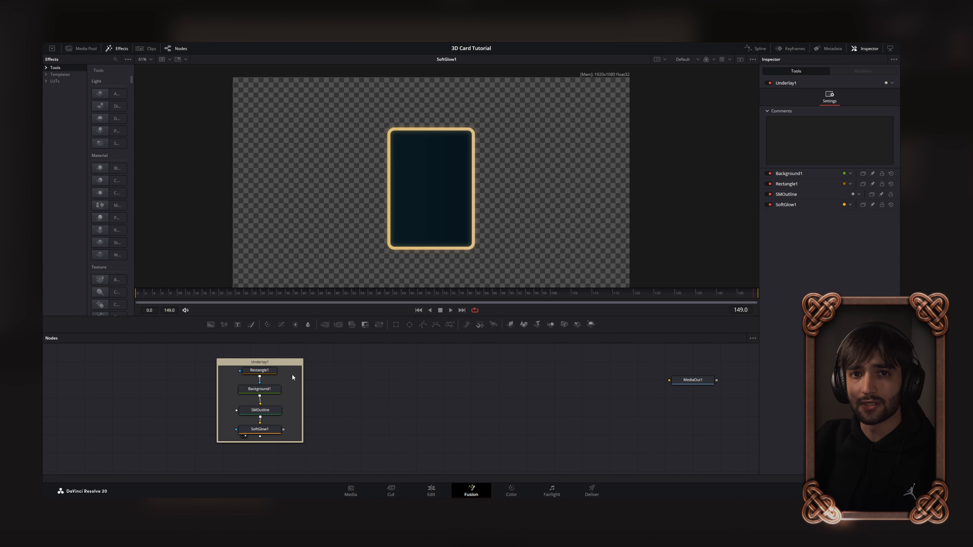
- Rename the underlay around the card nodes as Card Frame
click(267, 364)
right_click(272, 366)
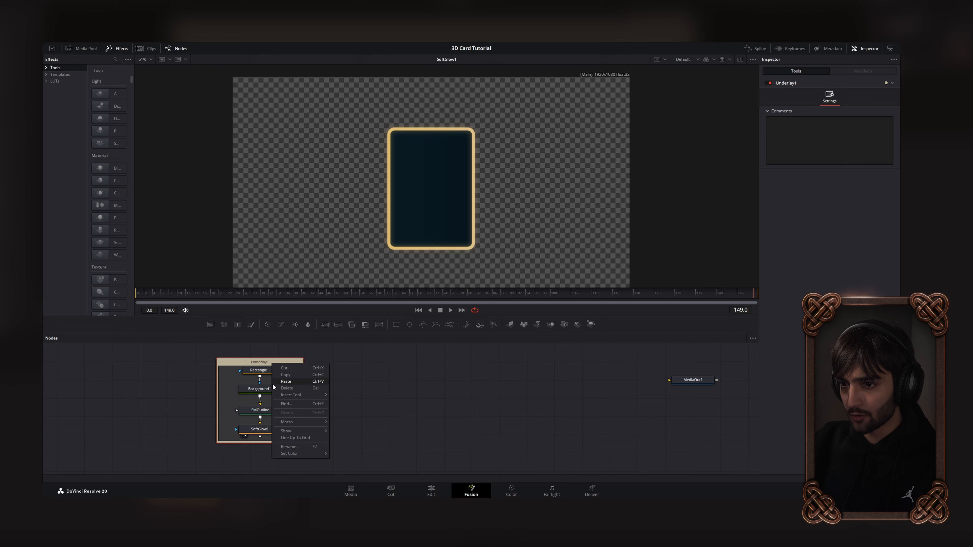
click(292, 445)
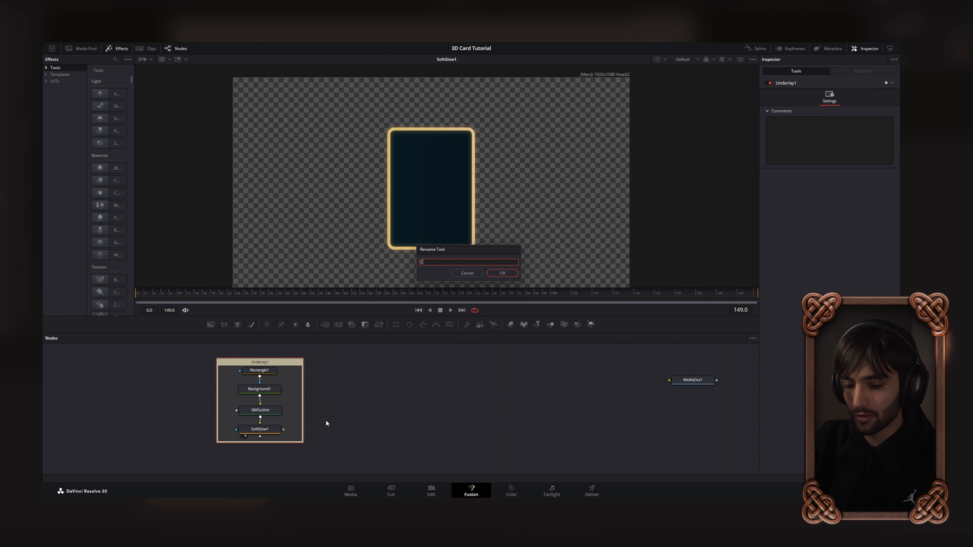
text(Card Frame)
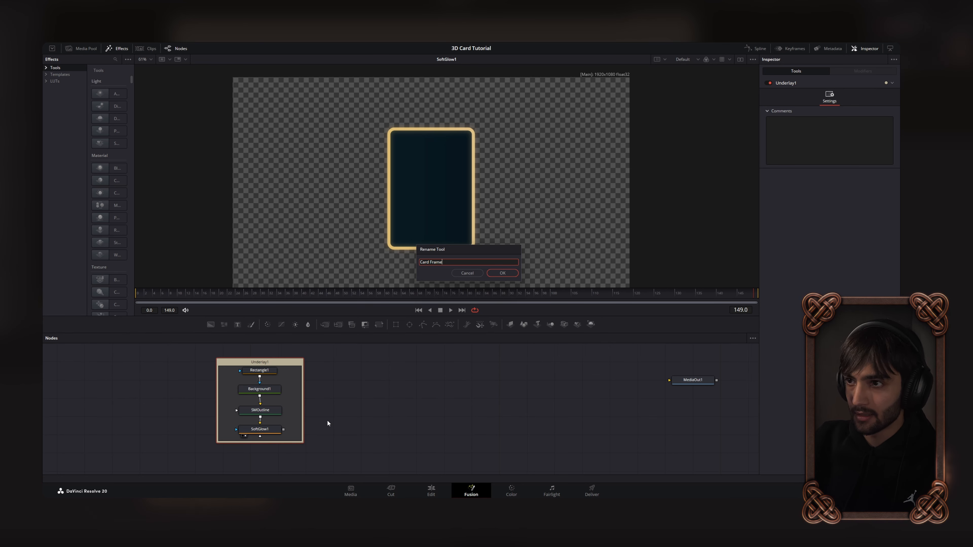
key(Return)
scroll(313, 386, down, 2)
scroll(314, 386, up, 2)
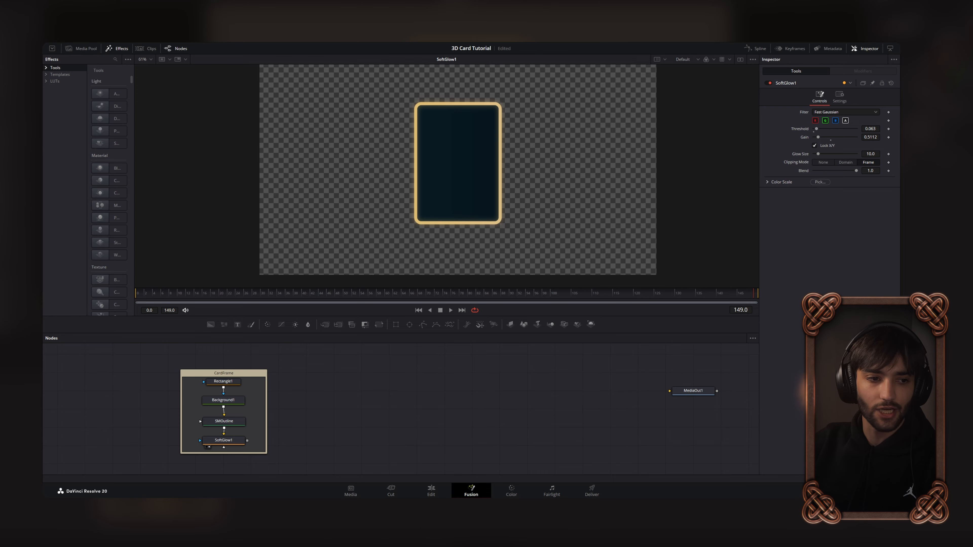
- Bring the Dark Mage card image into the node graph and show it in the viewer
drag(334, 389, 447, 198)
scroll(448, 175, down, 3)
scroll(448, 175, down, 2)
scroll(447, 210, up, 4)
scroll(443, 188, down, 4)
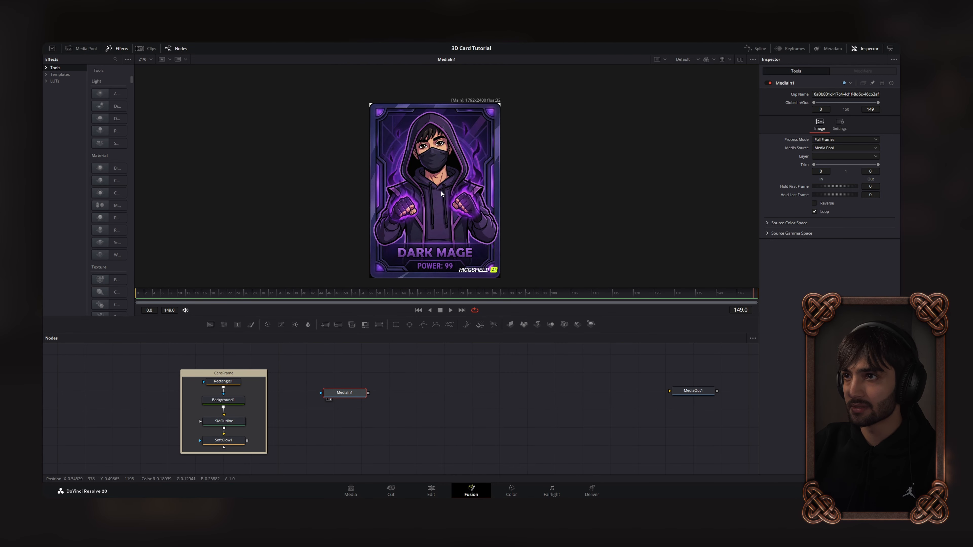
- Add a Transform node to the card image and arrange it directly below MediaIn1
drag(350, 394, 350, 373)
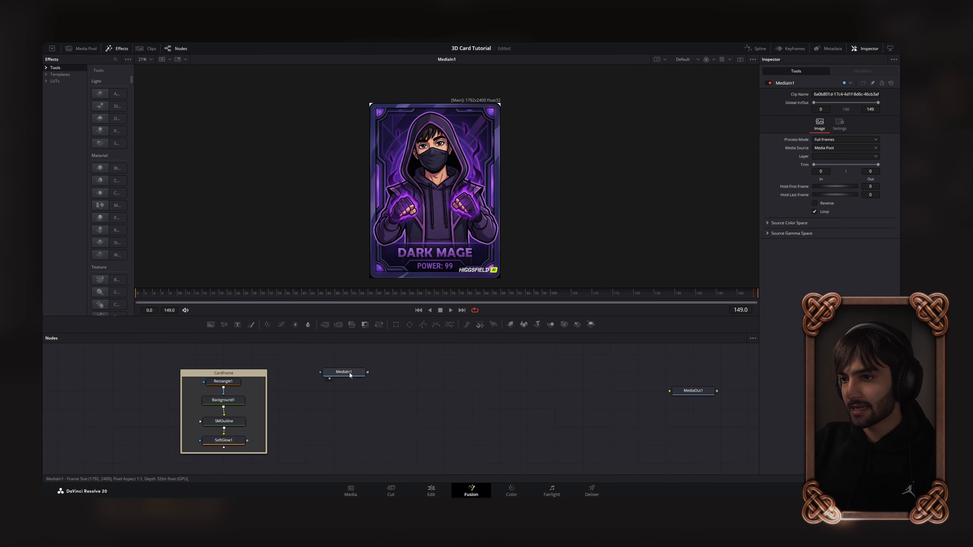
click(379, 324)
drag(395, 377, 340, 400)
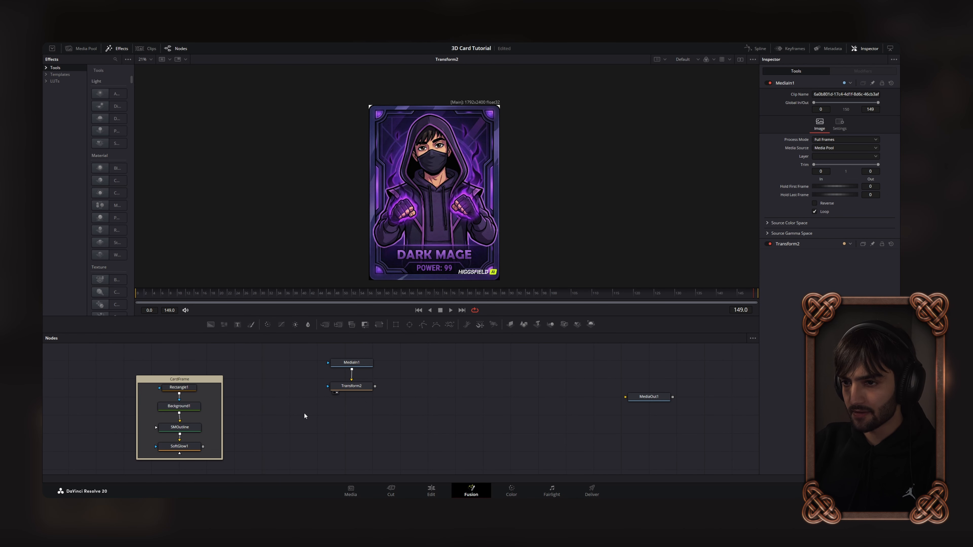
- Add a second Background node near the image nodes and make it transparent with alpha 0
key(shift+space)
text(bg)
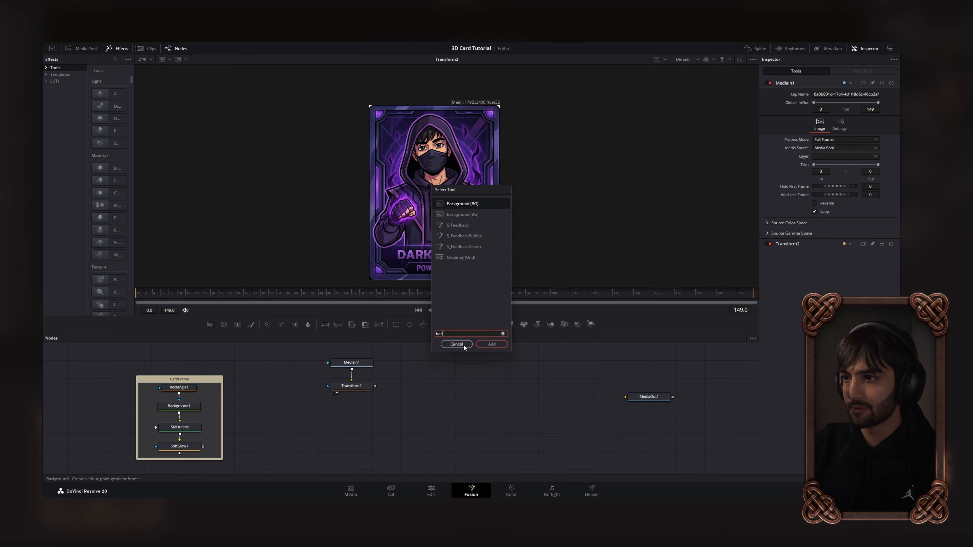
click(490, 346)
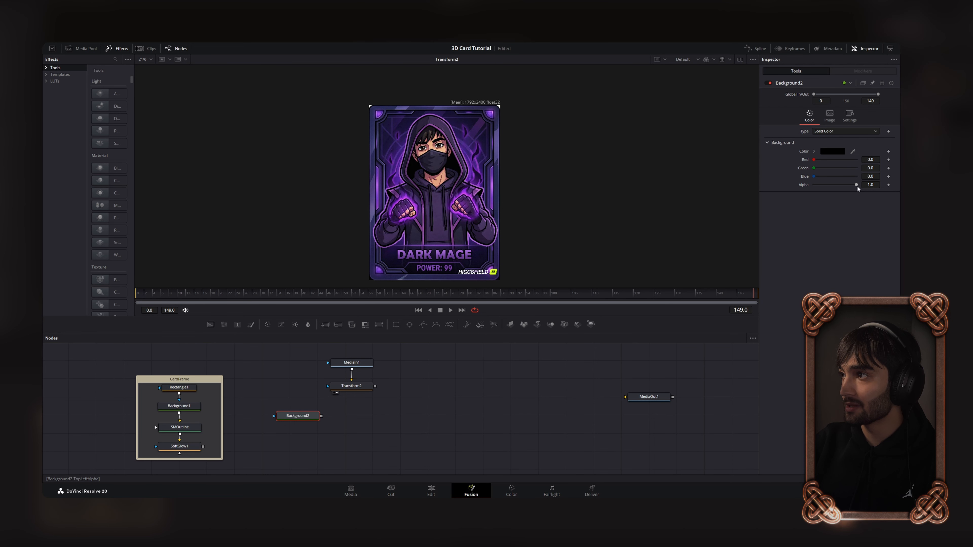
drag(856, 185, 815, 189)
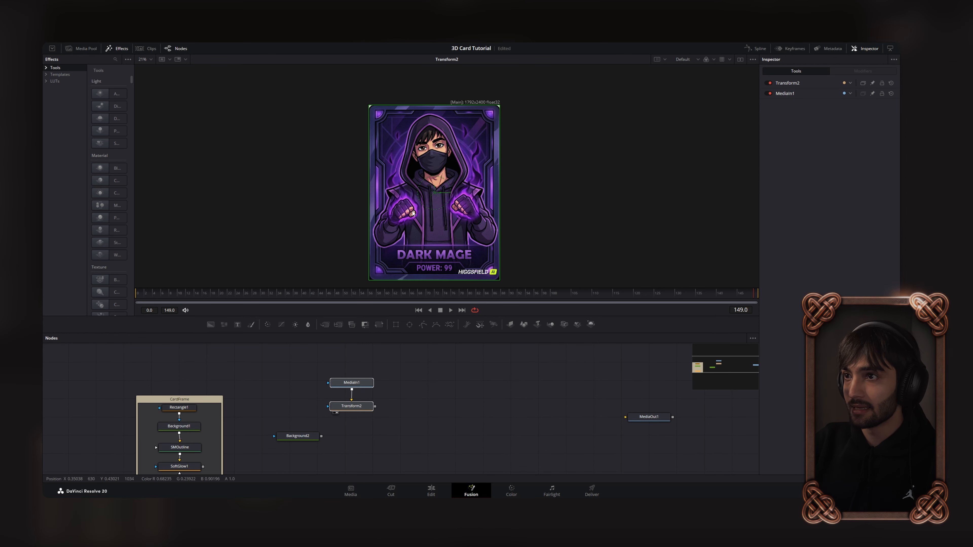
- Show the transparent Background2 node in the viewer and examine its frame
drag(302, 435, 406, 199)
scroll(406, 199, down, 3)
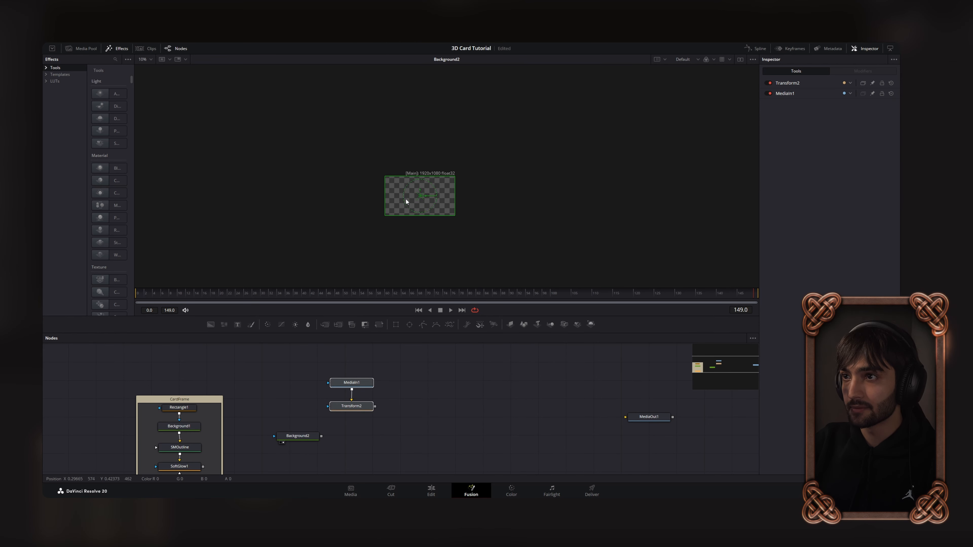
scroll(407, 199, up, 5)
scroll(413, 197, up, 1)
scroll(624, 200, down, 2)
drag(666, 194, 604, 185)
scroll(564, 203, up, 1)
scroll(453, 190, up, 2)
scroll(453, 190, down, 2)
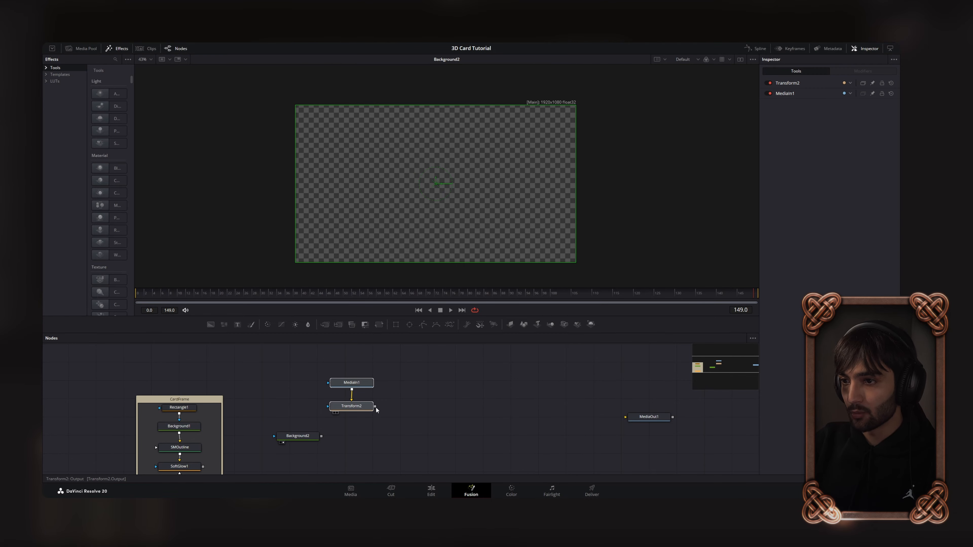
- Merge the output of Transform2 over the transparent Background2
click(379, 419)
drag(329, 436, 387, 433)
scroll(386, 445, up, 3)
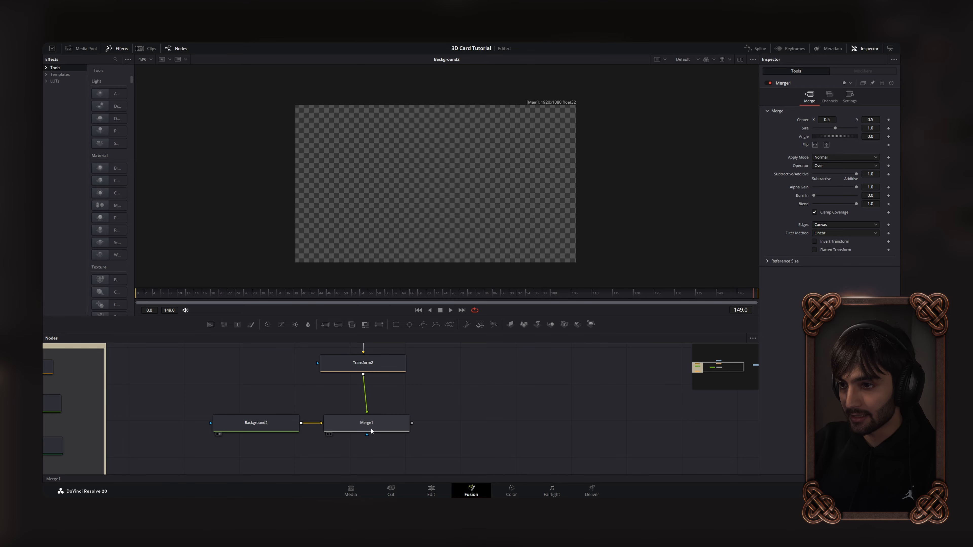
scroll(461, 412, down, 4)
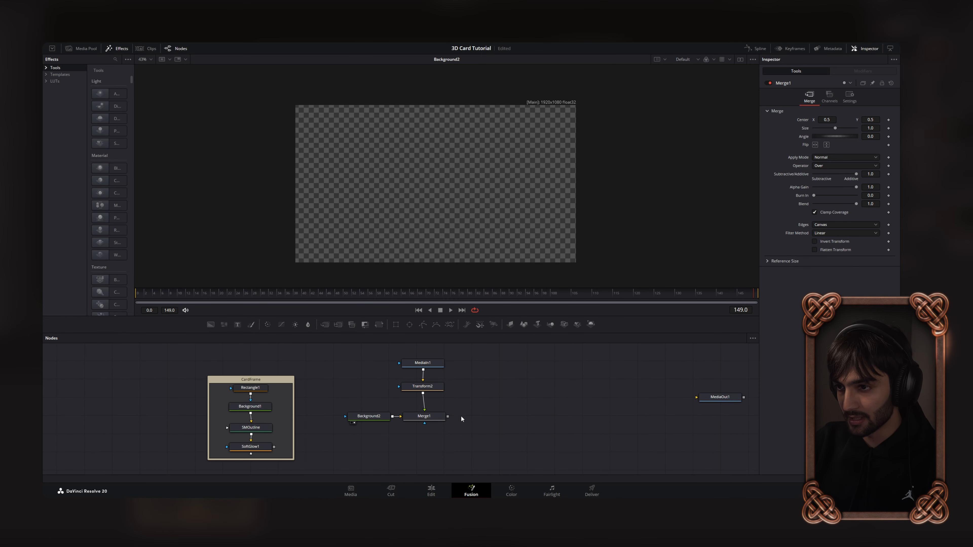
- Duplicate the transparent Background2 node and place the copy directly below the original
click(357, 407)
key(ctrl+c)
key(ctrl+v)
drag(360, 425, 357, 426)
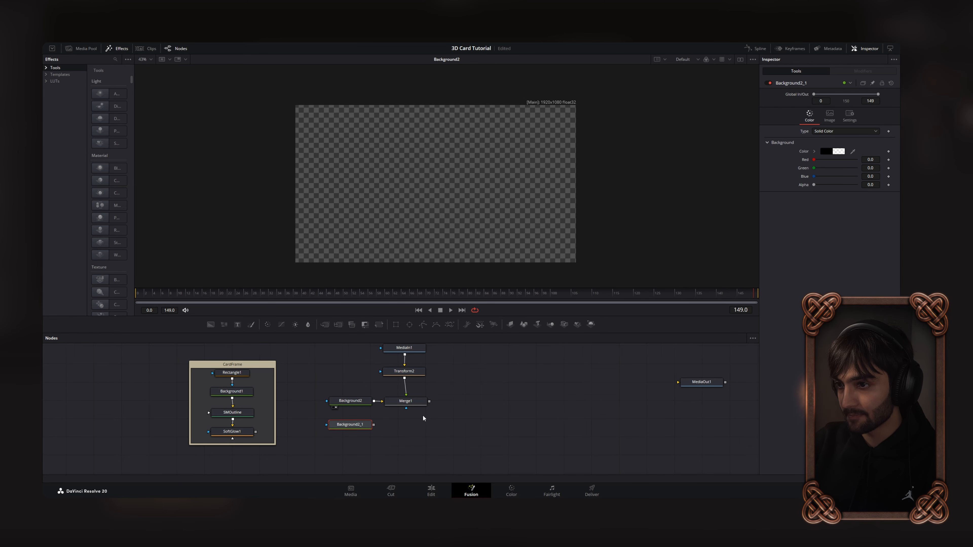
- Merge the output of Merge1 over the copied background, with the new merge below Merge1
scroll(423, 415, up, 2)
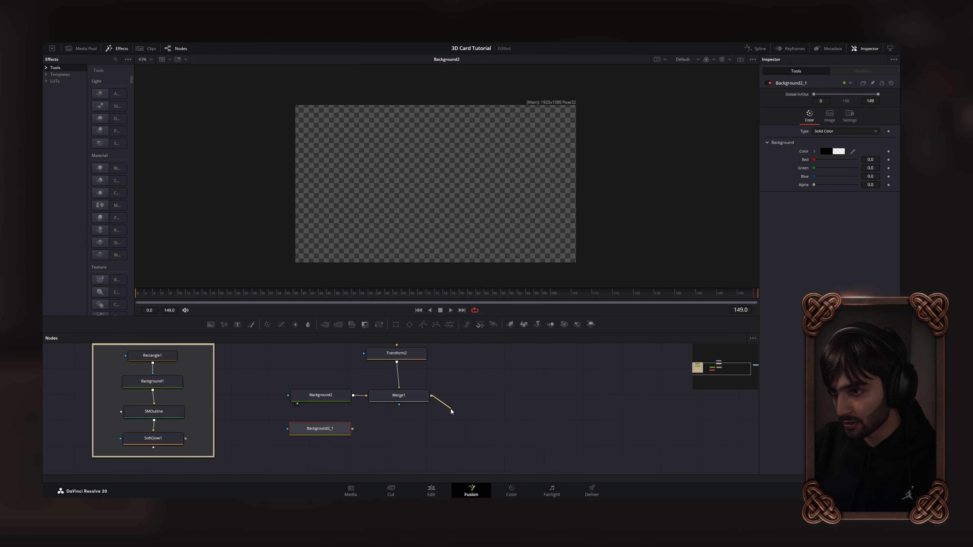
drag(393, 434, 352, 429)
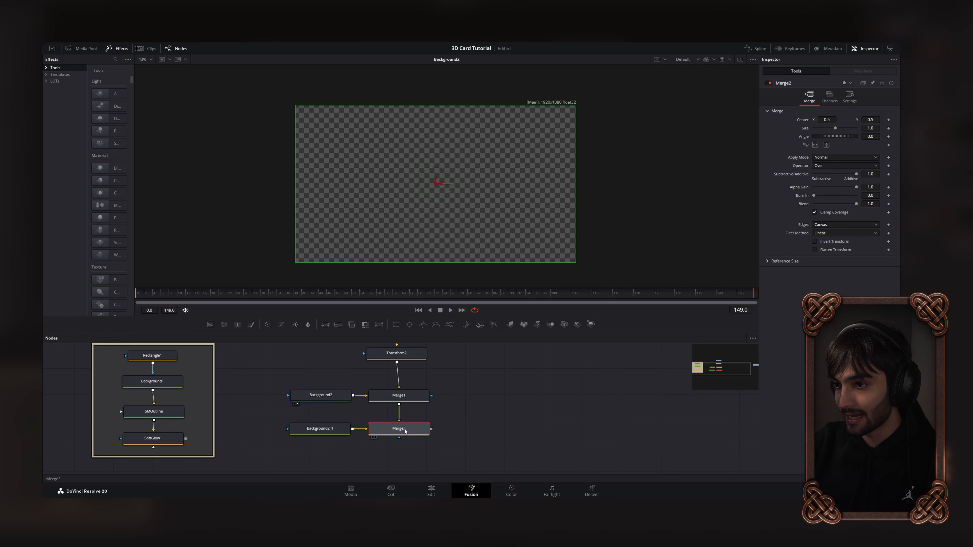
scroll(444, 421, down, 3)
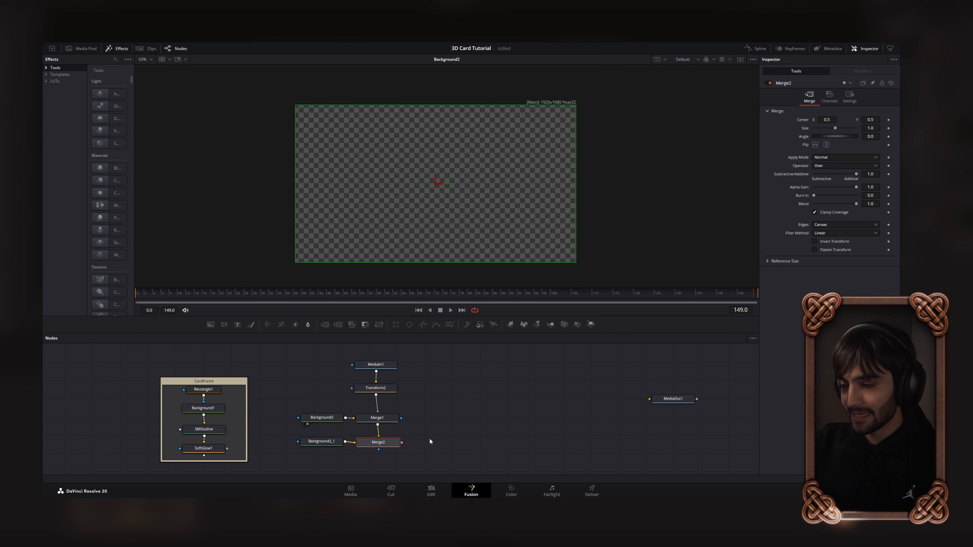
- Show Merge2 in the viewer and scale the card image down to size 0.34 in Transform2
drag(402, 442, 449, 210)
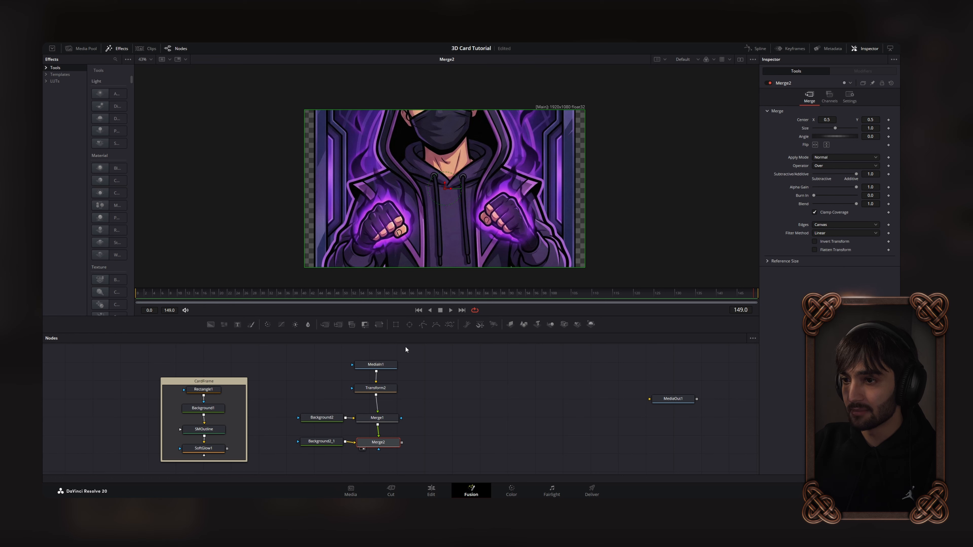
click(380, 388)
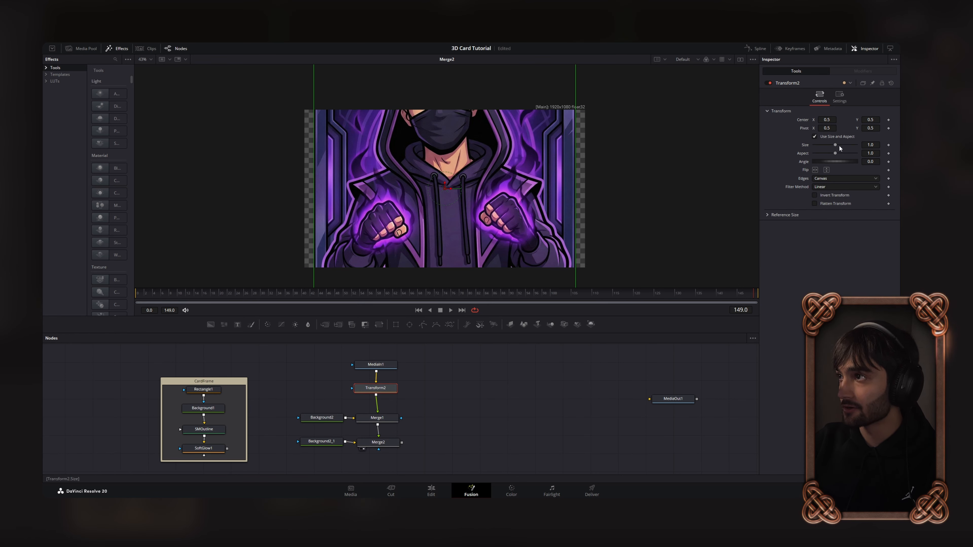
drag(836, 144, 821, 144)
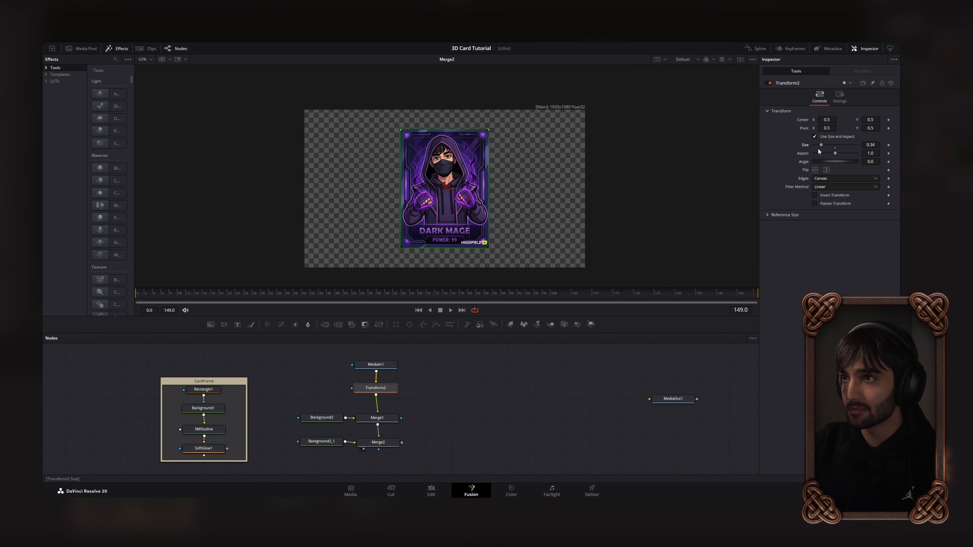
- Mask Merge1 with a Rectangle and raise the mask's center to about Y 0.646 over the upper part of the character
scroll(401, 422, up, 2)
click(383, 412)
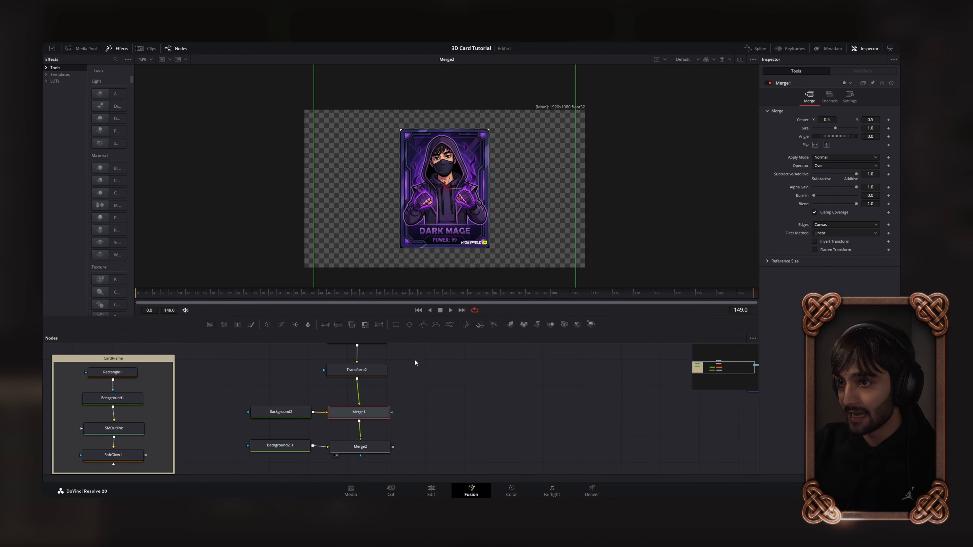
click(397, 325)
drag(448, 184, 447, 159)
drag(447, 158, 447, 163)
- Merge the masked image from Merge2 over the card frame's SoftGlow1 output and tidy the node layout around it
click(396, 401)
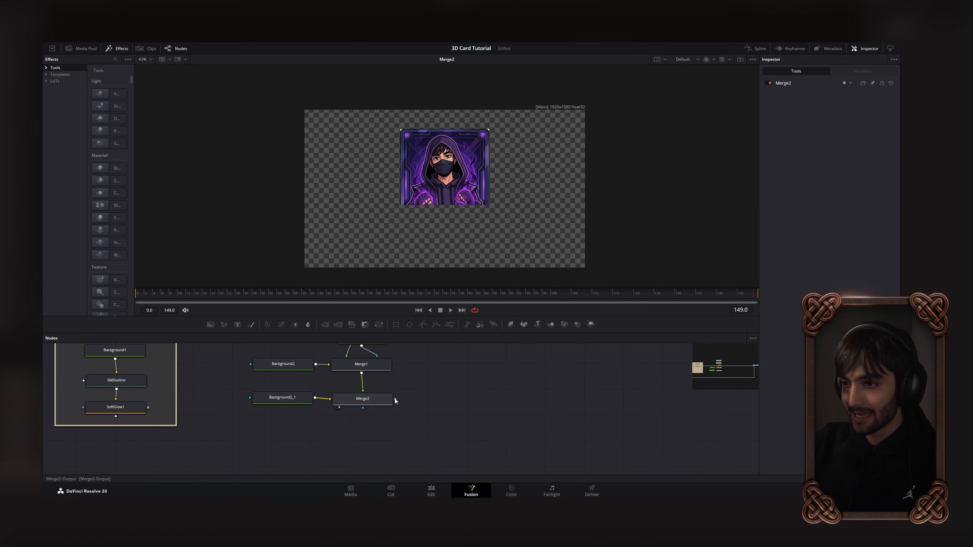
drag(384, 442, 148, 409)
drag(371, 408, 337, 370)
drag(330, 400, 314, 418)
mouse_move(284, 453)
mouse_down()
mouse_move(284, 434)
mouse_move(276, 439)
mouse_up()
scroll(273, 437, down, 1)
drag(255, 403, 319, 447)
scroll(320, 448, down, 1)
scroll(257, 409, up, 1)
drag(350, 418, 287, 422)
scroll(287, 424, down, 1)
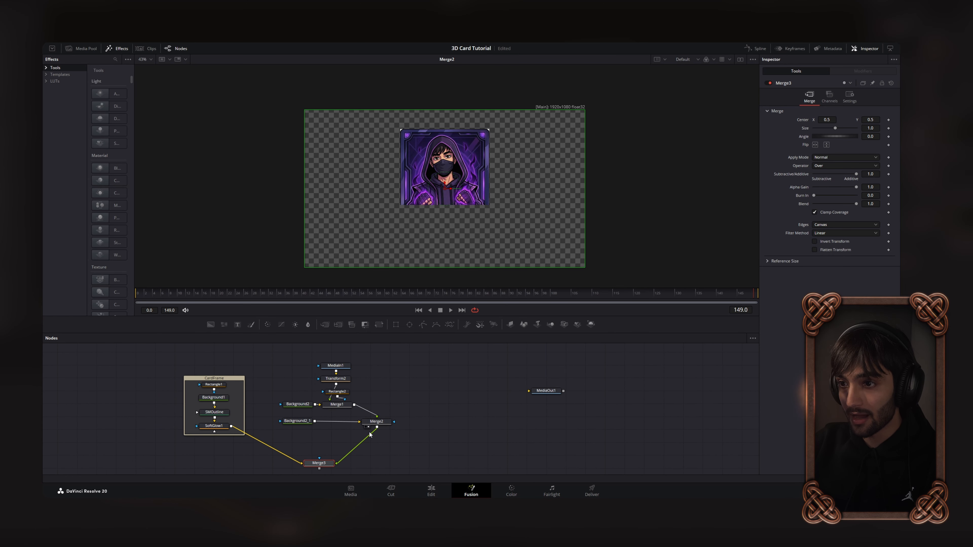
drag(367, 426, 356, 410)
- Show Merge3 in the viewer to check how the character image sits on the card frame
drag(315, 448, 439, 209)
scroll(441, 217, down, 2)
scroll(447, 201, up, 4)
scroll(440, 211, down, 1)
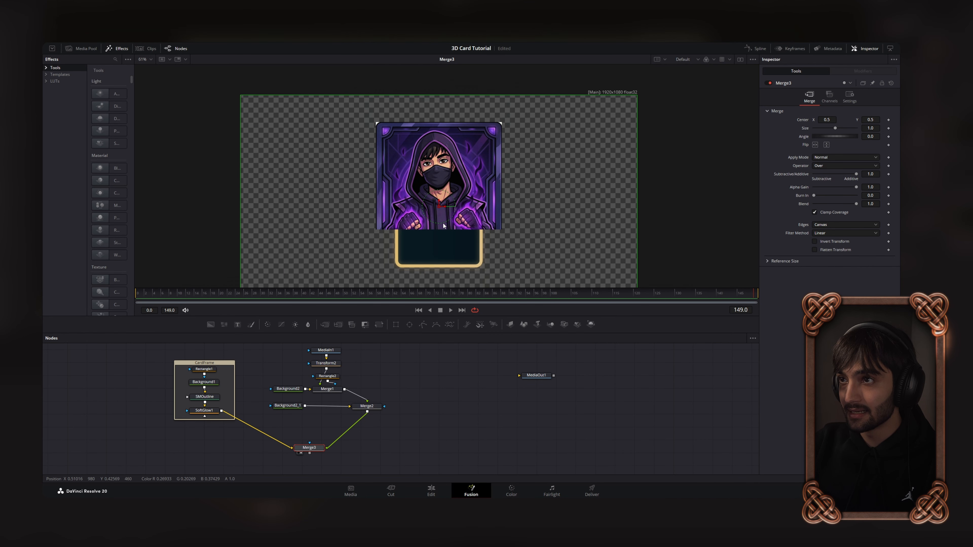
- Move the Rectangle2 mask node beside Merge1, out of the line between Transform2 and Merge1
drag(328, 376, 372, 383)
scroll(371, 379, up, 2)
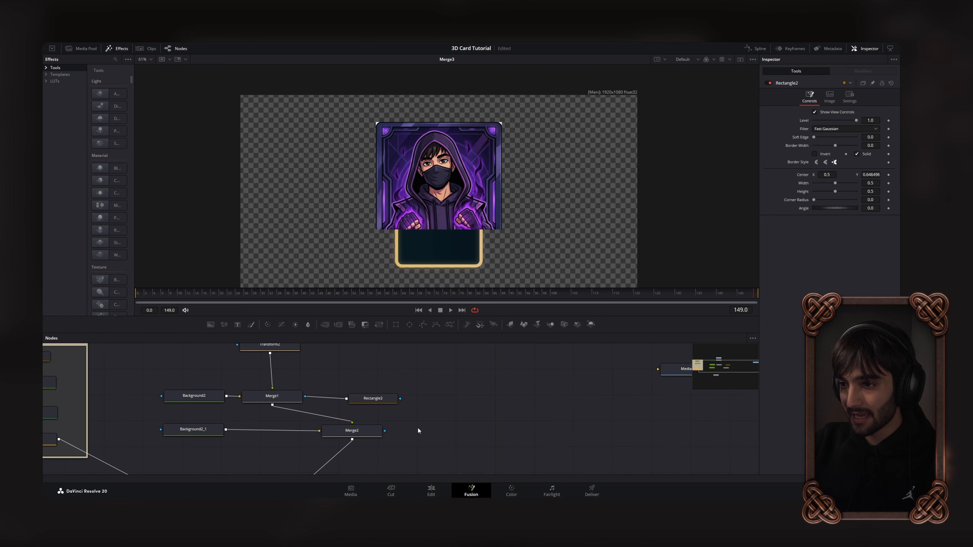
- Shrink the Rectangle2 mask to width 0.1574 and height 0.29, centering it at about Y 0.581 inside the card's upper area
mouse_move(836, 189)
mouse_down()
mouse_move(794, 194)
mouse_move(830, 191)
mouse_up()
scroll(462, 184, up, 1)
scroll(443, 182, up, 1)
mouse_move(421, 159)
mouse_down()
mouse_move(420, 182)
mouse_move(431, 170)
mouse_up()
scroll(448, 179, down, 1)
scroll(449, 178, down, 1)
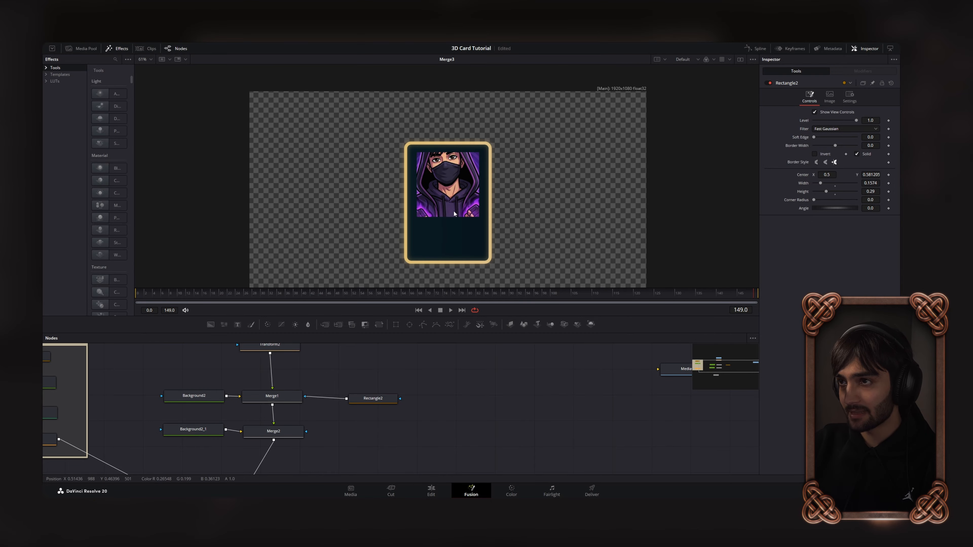
- Reduce the character image in Transform2 to size 0.263 and move its center to about Y 0.487 within the mask
scroll(454, 213, up, 1)
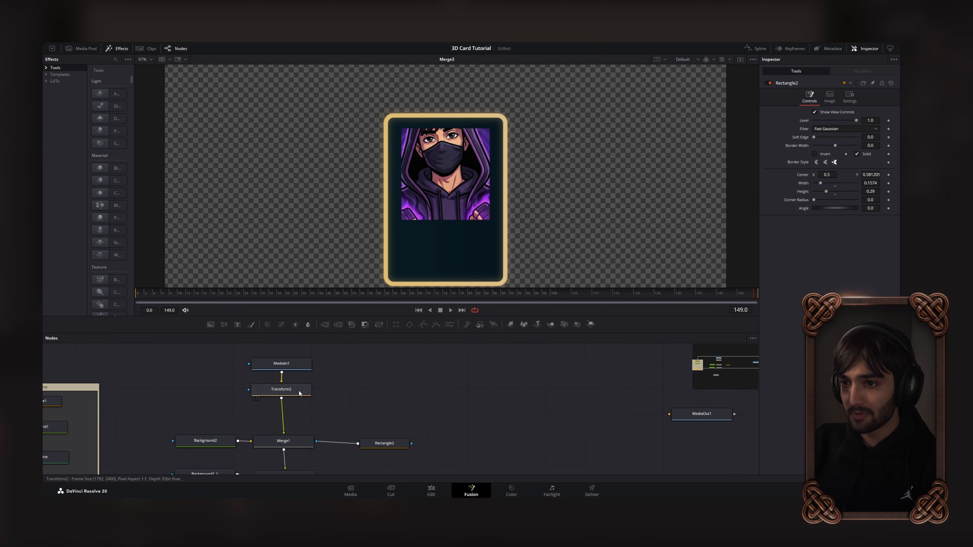
click(295, 392)
drag(452, 203, 455, 221)
drag(821, 145, 812, 148)
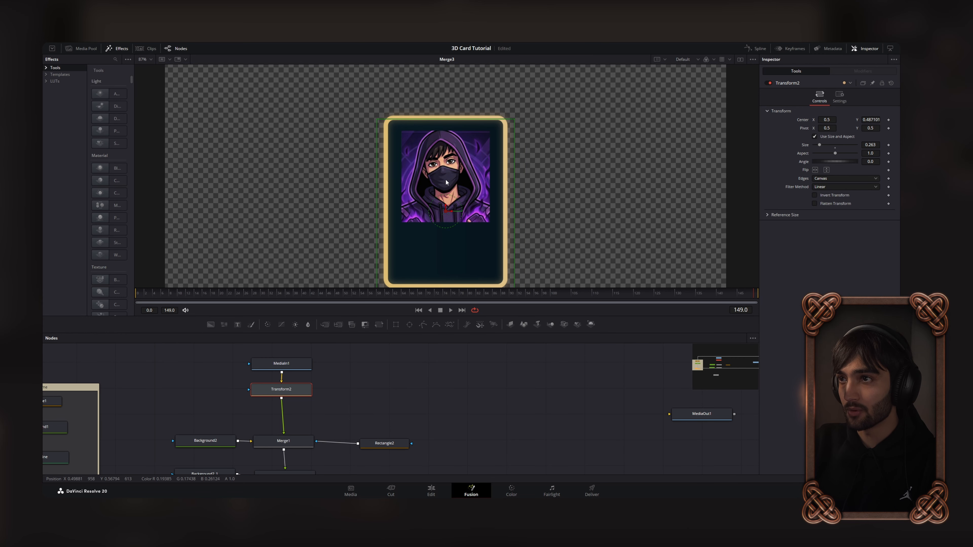
- Round the corners of the Rectangle2 mask with a corner radius of about 0.071
scroll(479, 160, up, 4)
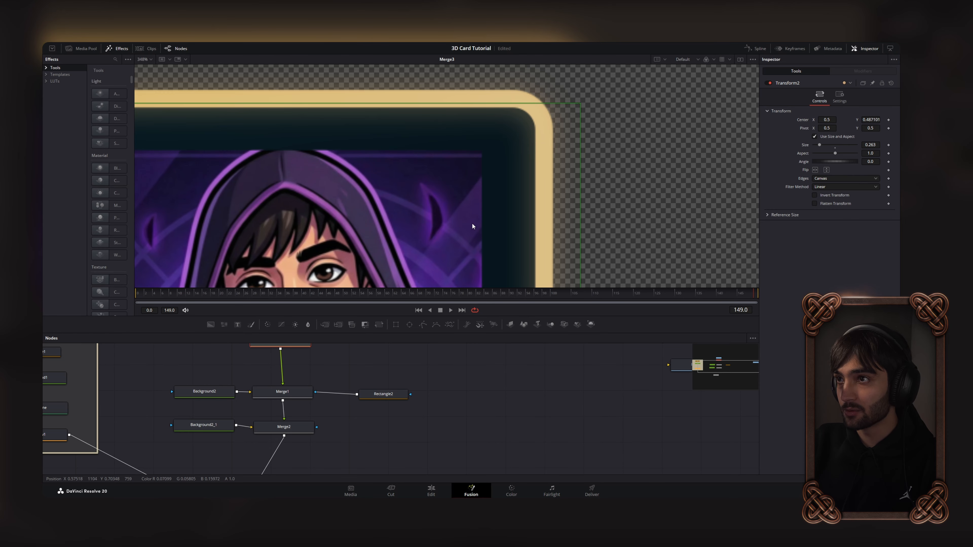
click(394, 395)
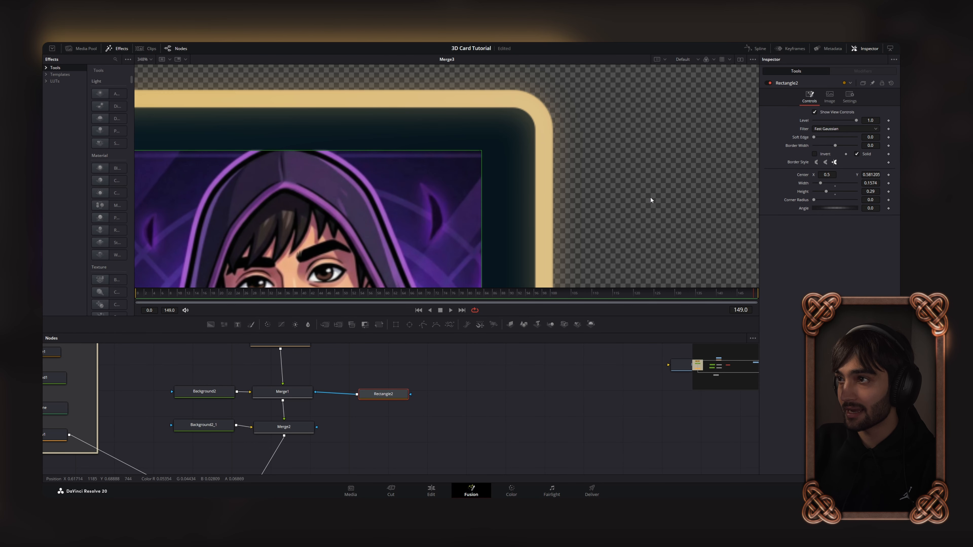
drag(813, 201, 817, 201)
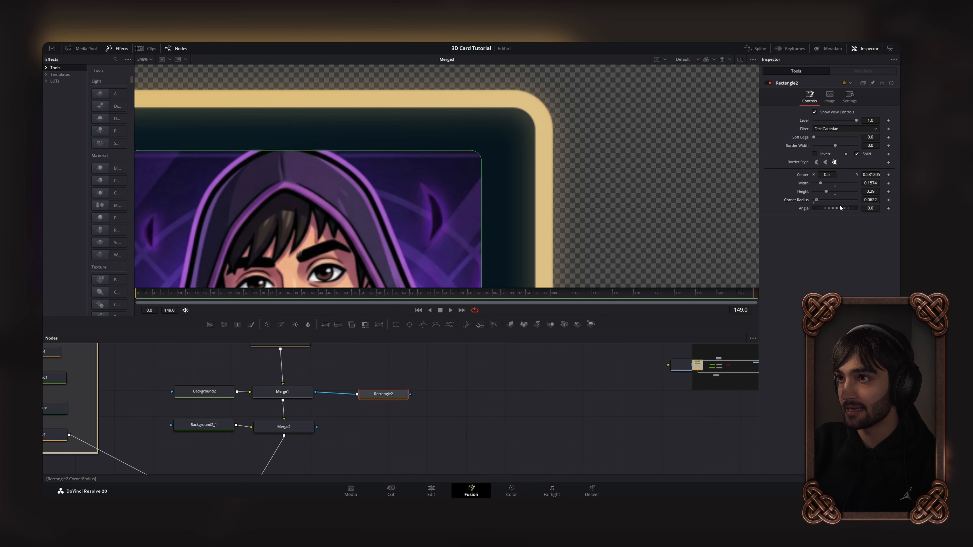
scroll(483, 156, up, 2)
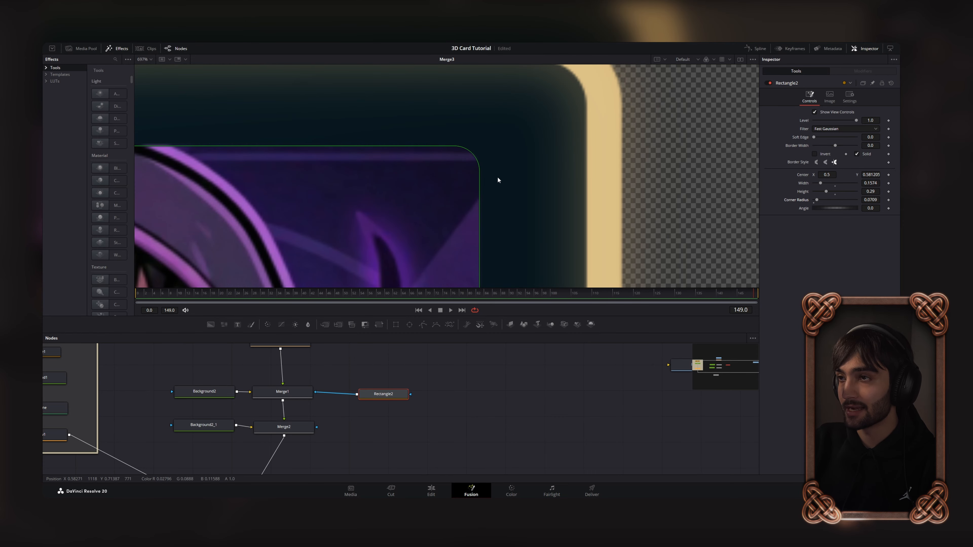
scroll(495, 184, down, 4)
- Mask Merge2 with a new Rectangle of height 0.283 and raise its center to about Y 0.605 over the character
click(316, 401)
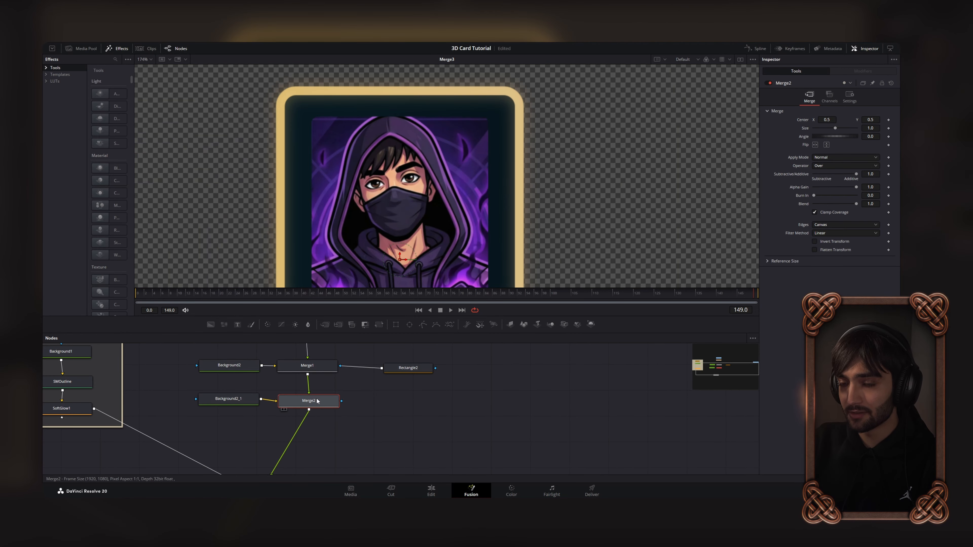
scroll(351, 409, up, 2)
scroll(351, 409, up, 1)
scroll(407, 231, down, 3)
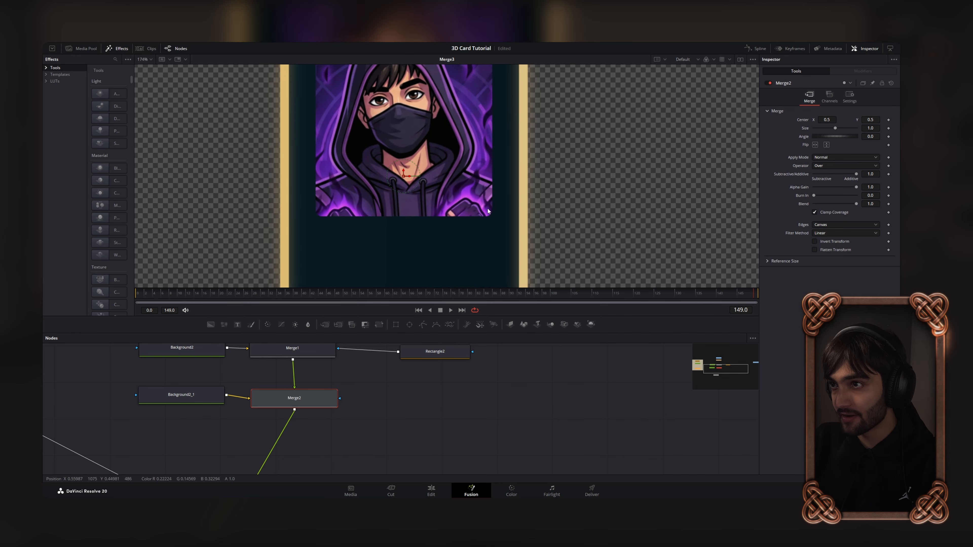
click(396, 324)
scroll(429, 226, down, 3)
drag(836, 191, 826, 191)
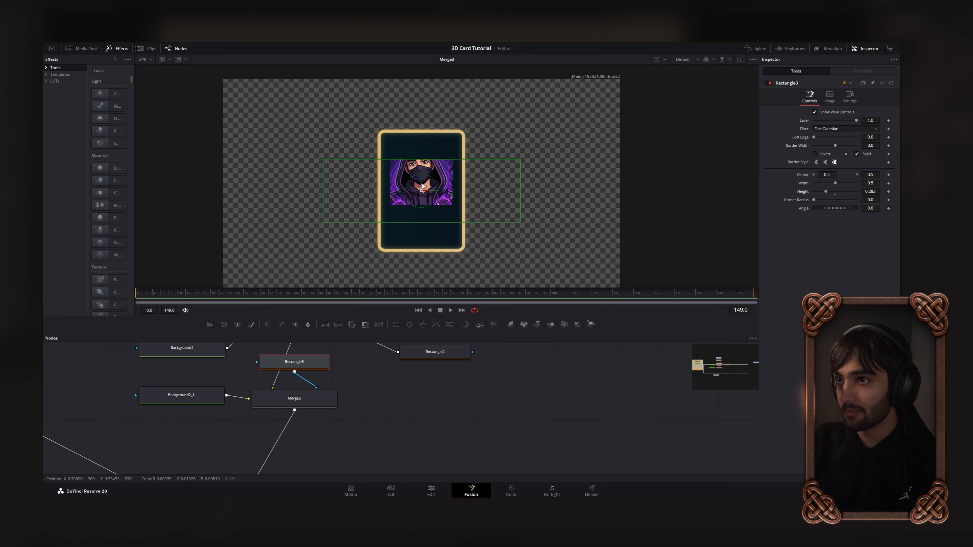
drag(421, 187, 437, 162)
- Fade the character's lower edge with Rectangle3: soft edge about 0.053, height 0.354 and center at about Y 0.647
scroll(425, 164, up, 2)
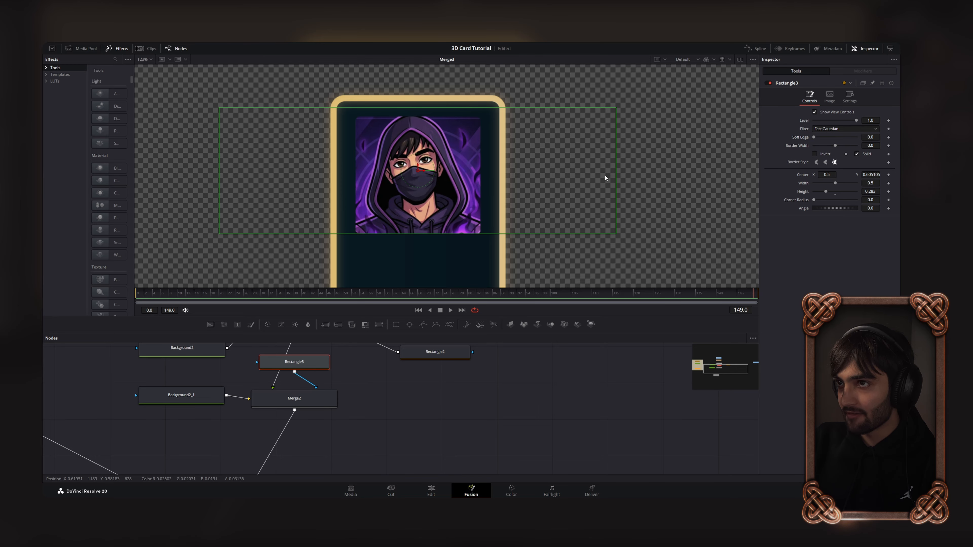
drag(814, 138, 817, 138)
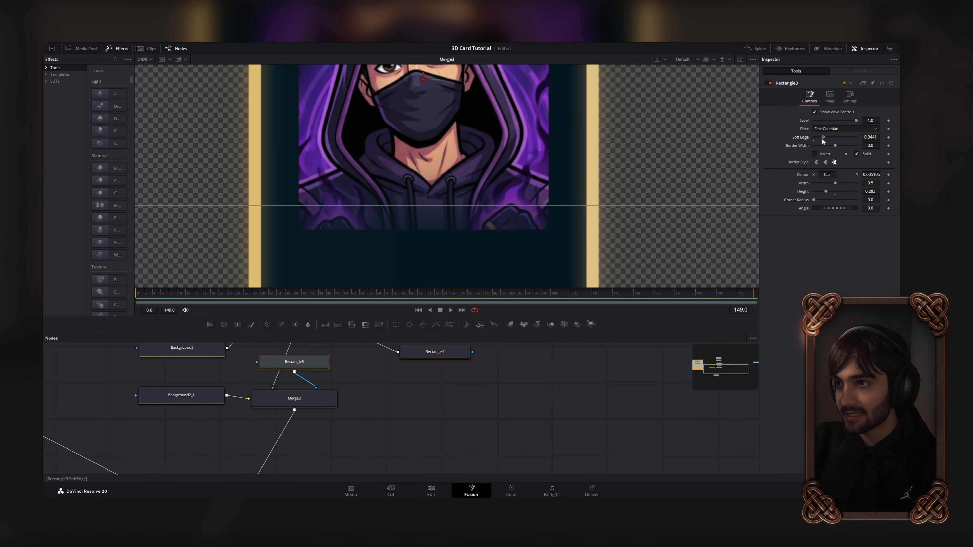
drag(823, 141, 817, 142)
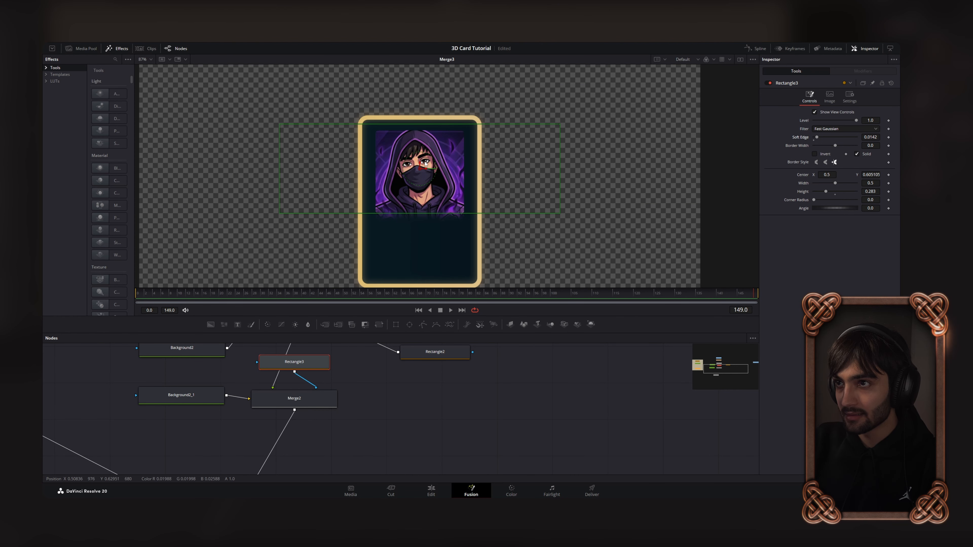
scroll(405, 172, up, 2)
mouse_move(405, 171)
mouse_down()
mouse_move(405, 188)
mouse_move(400, 165)
mouse_up()
drag(826, 191, 829, 194)
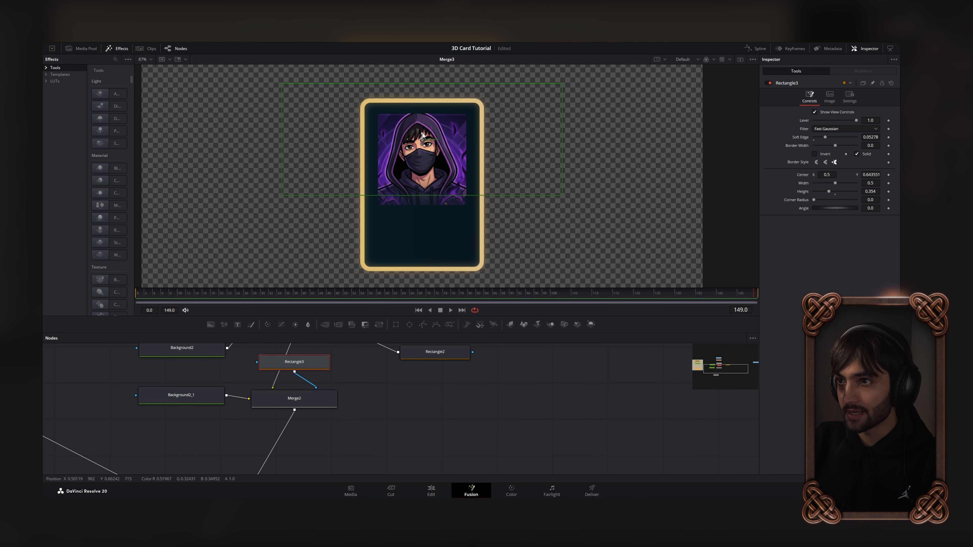
scroll(410, 211, up, 3)
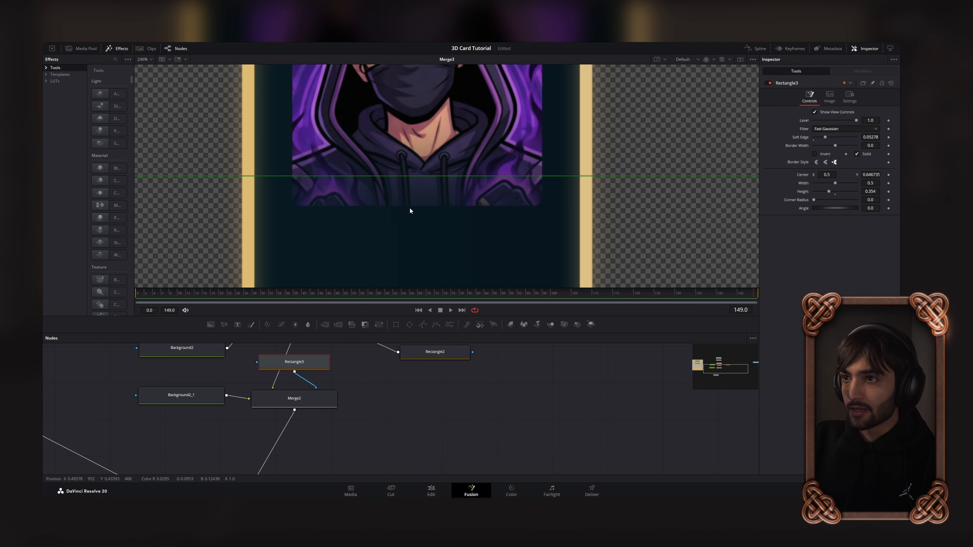
- Readjust the character image in Transform2 to size 0.259, centered at about X 0.502, Y 0.486
scroll(526, 210, down, 6)
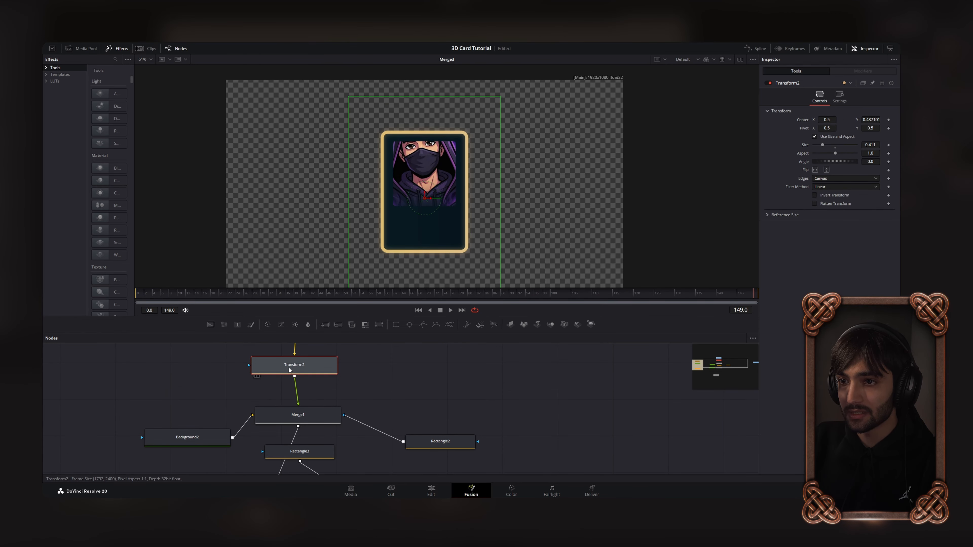
drag(424, 194, 425, 201)
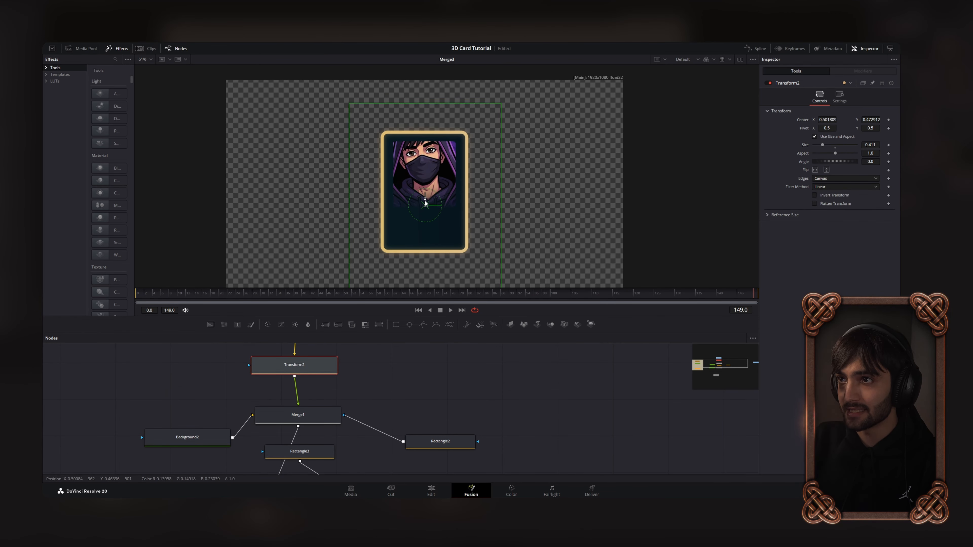
- Group all character image nodes from MediaIn1 to Merge2 in an Underlay and shift the group slightly beside the card frame group
drag(277, 350, 422, 438)
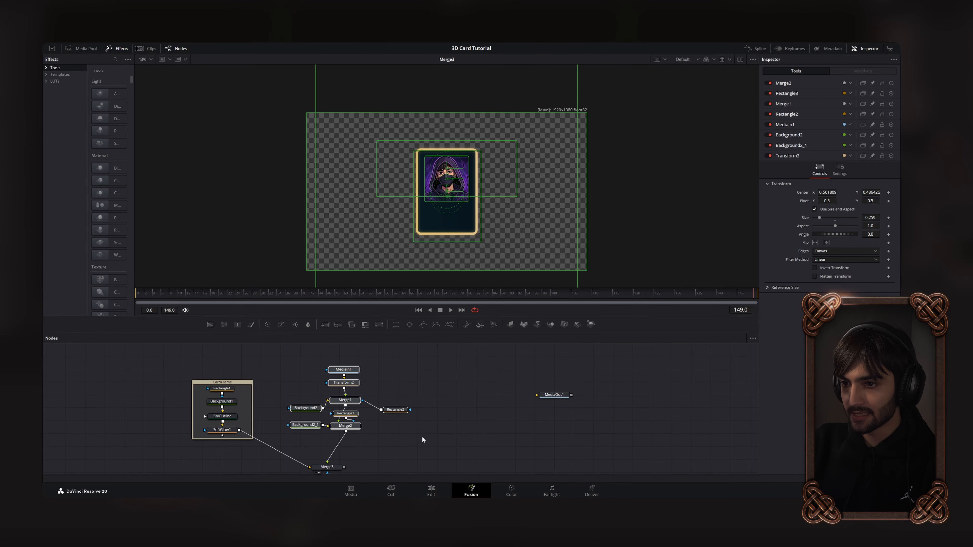
key(shift+space)
text(bac)
key(BackSpace)
key(BackSpace)
key(BackSpace)
text(unde)
click(482, 345)
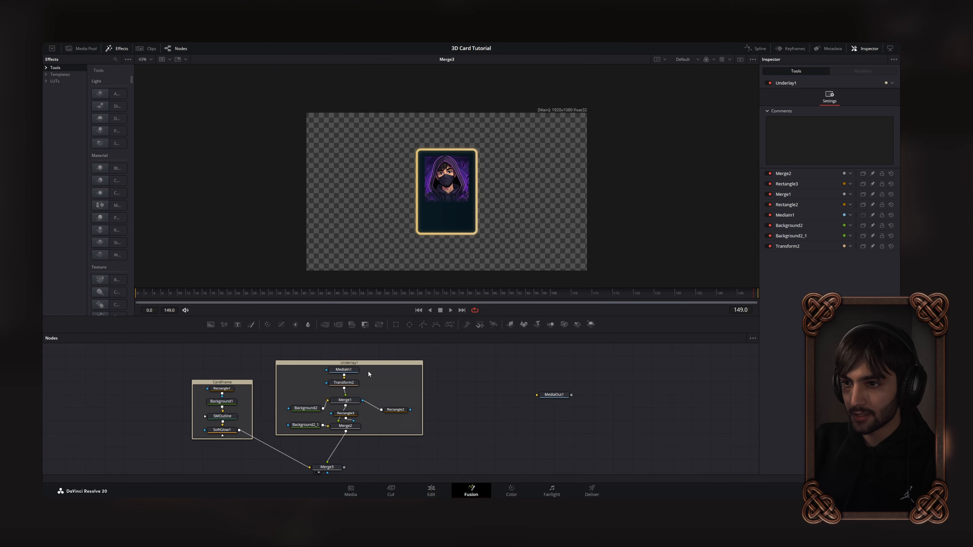
drag(367, 366, 363, 363)
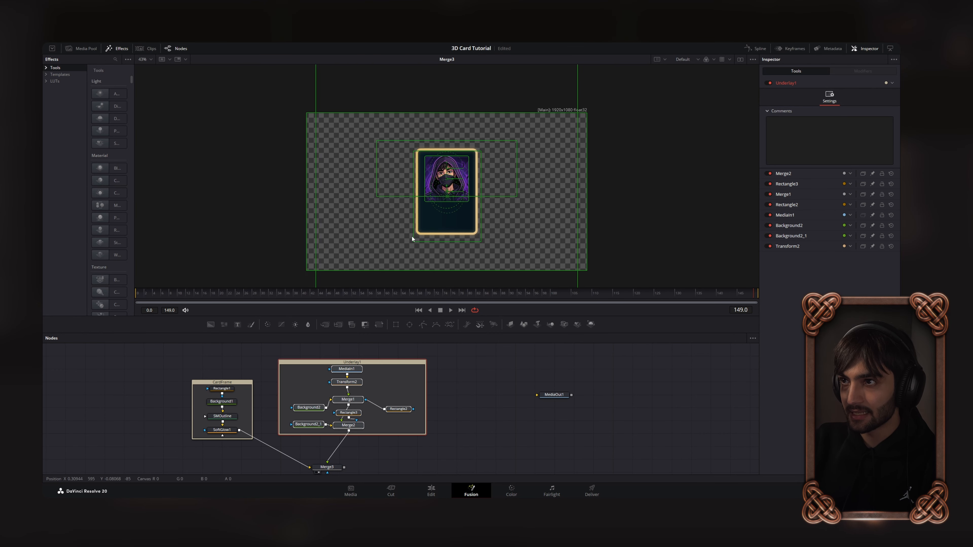
- Rename the underlay around the character image nodes as Card Image
scroll(412, 236, up, 3)
click(396, 379)
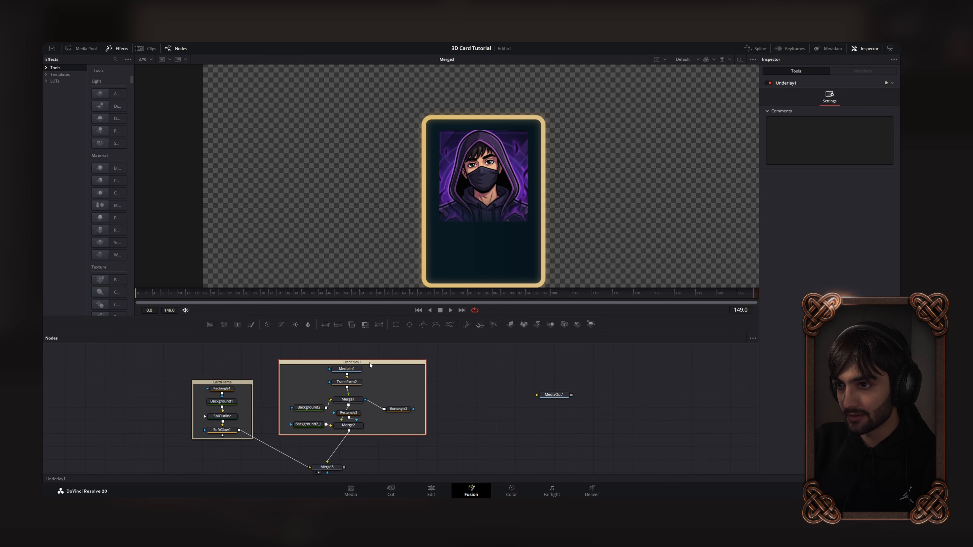
right_click(369, 362)
click(388, 447)
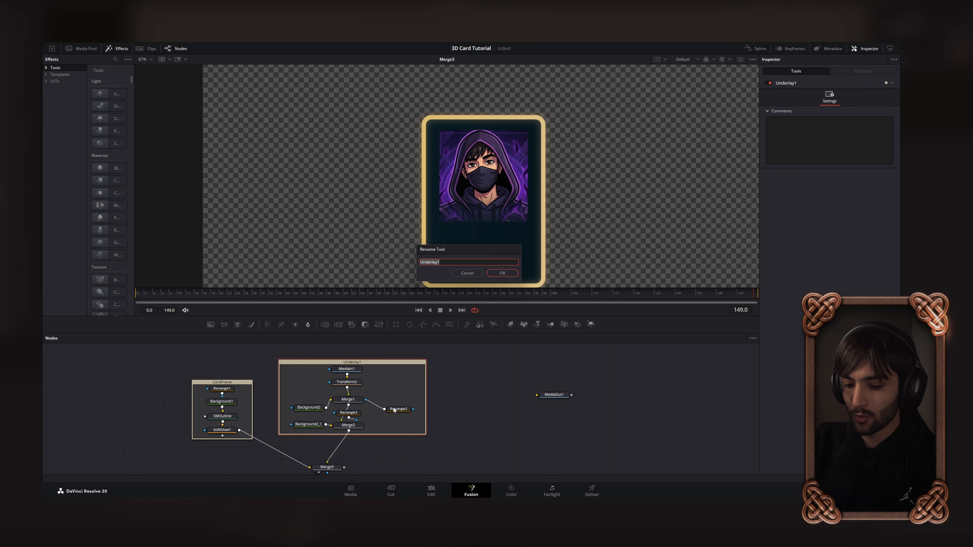
text(Card Ima)
text(ge)
key(Return)
- Add a Text+ node to the right of the card image group and show it in the viewer
key(shift+space)
text(under)
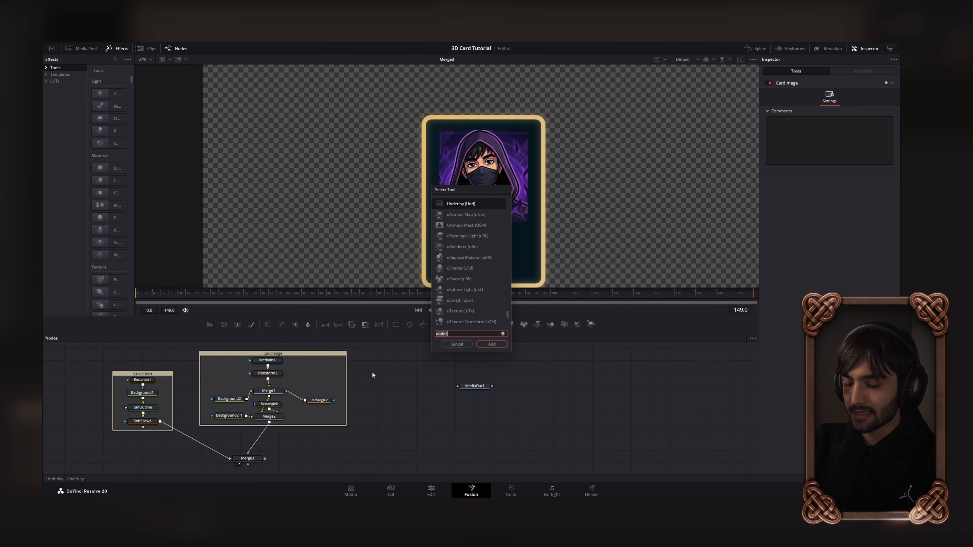
key(BackSpace)
key(BackSpace)
key(BackSpace)
key(BackSpace)
key(BackSpace)
text(te)
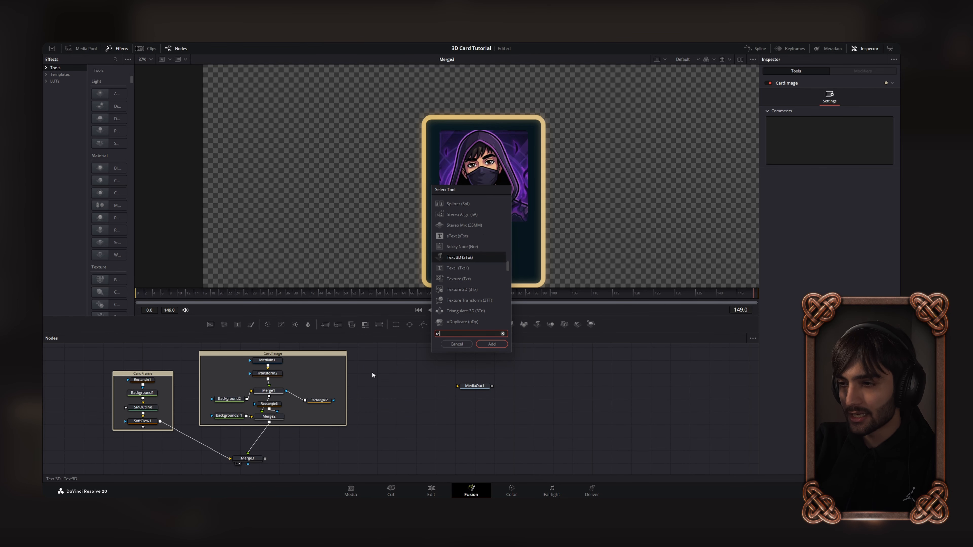
text(xt+)
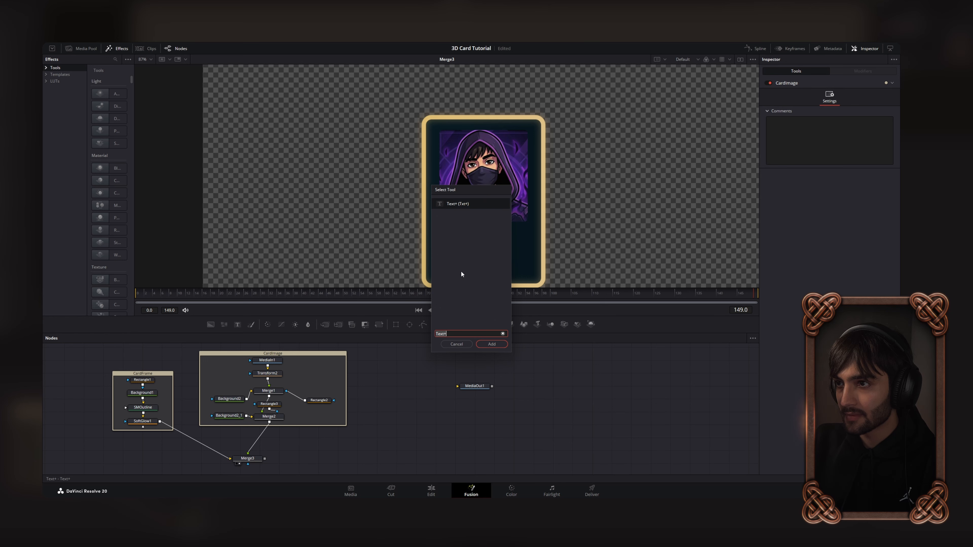
click(491, 344)
drag(376, 375, 457, 205)
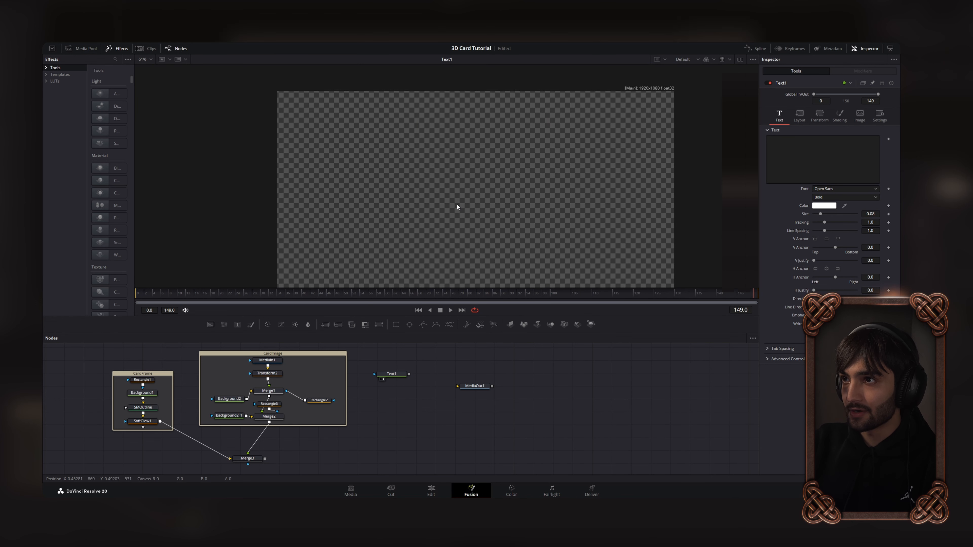
- Enter "GAME" and "CARD" on two lines as the Text1 node's text
click(782, 146)
text(GAME)
key(Return)
text(CARD)
scroll(584, 218, up, 3)
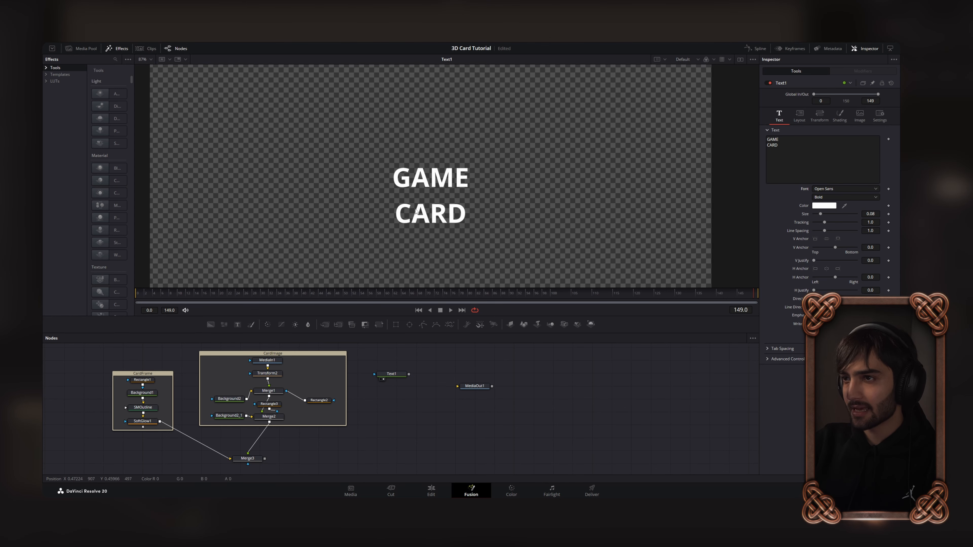
- Set the GAME CARD text's font to Montserrat in the Black style
click(843, 189)
scroll(841, 282, up, 8)
click(839, 279)
click(845, 197)
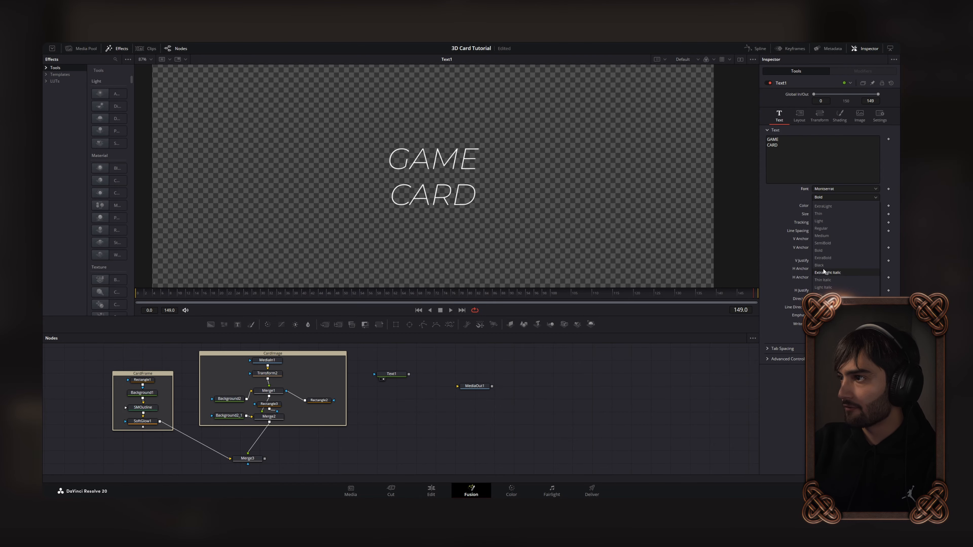
click(820, 265)
scroll(692, 210, up, 2)
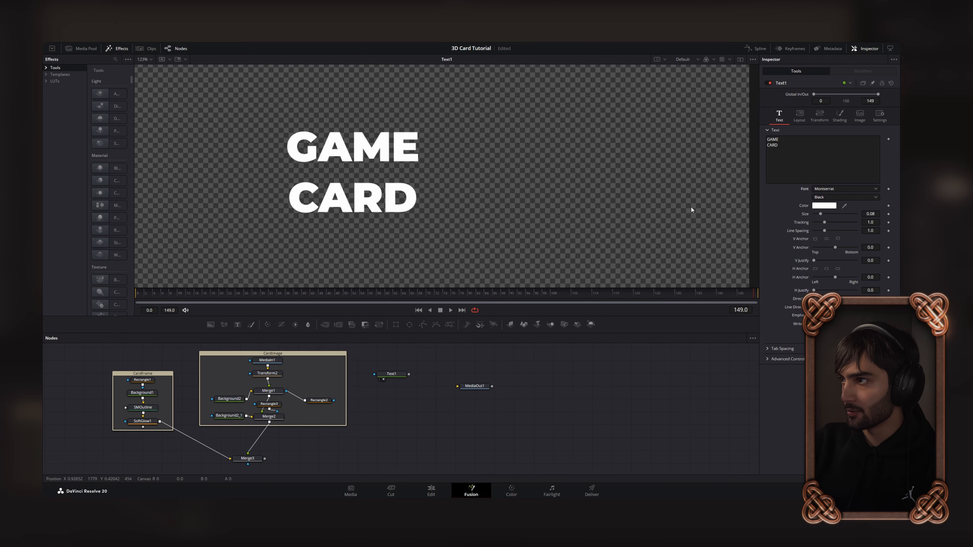
drag(574, 251, 675, 263)
- Change the GAME CARD text's shading type from a solid fill to a gradient
click(843, 118)
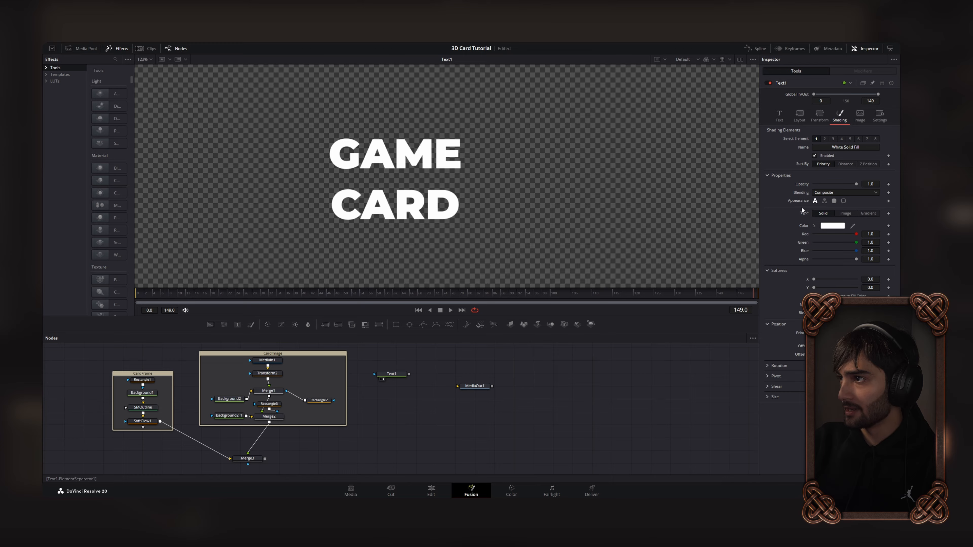
click(873, 215)
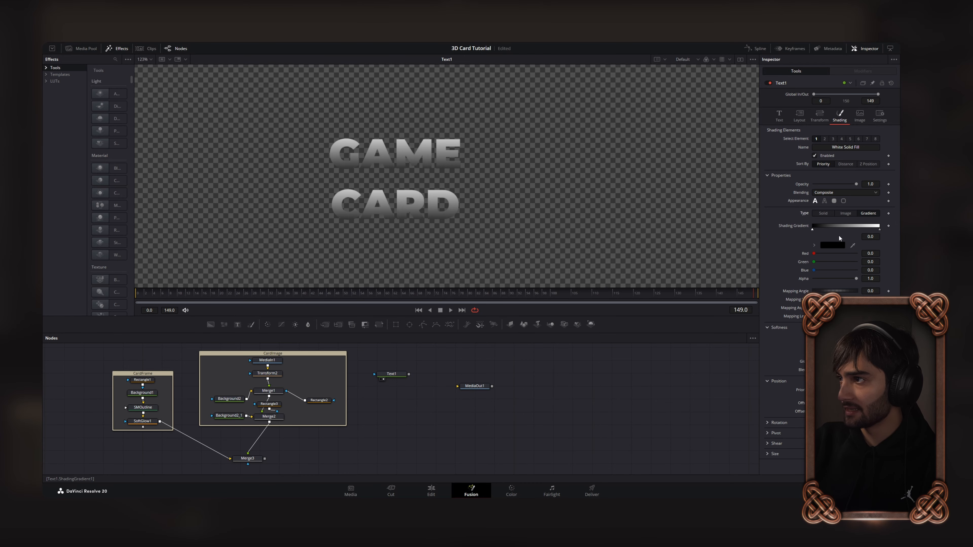
- Copy the hex colour #d6aa42 from the starting stop of the SMOutline node's gold gradient
drag(276, 361, 407, 355)
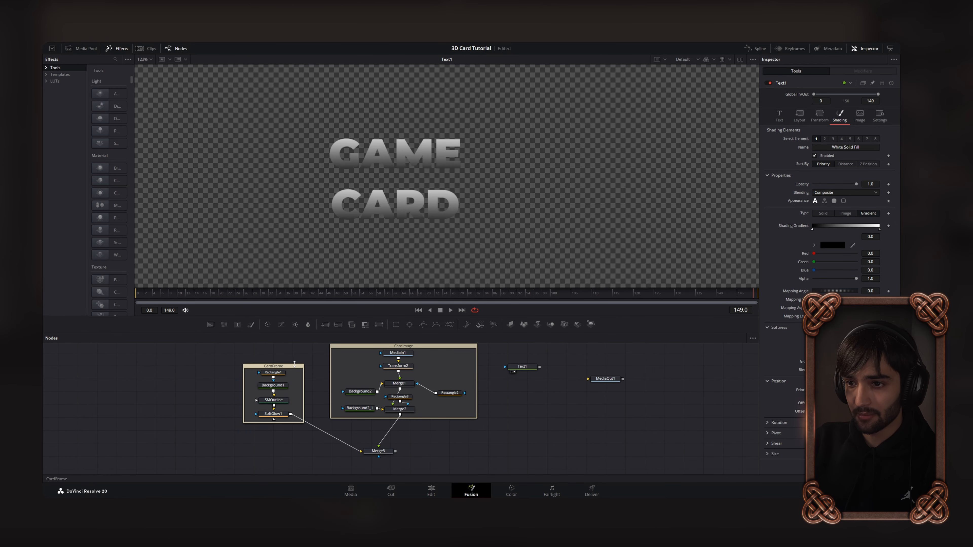
scroll(295, 369, up, 2)
click(257, 419)
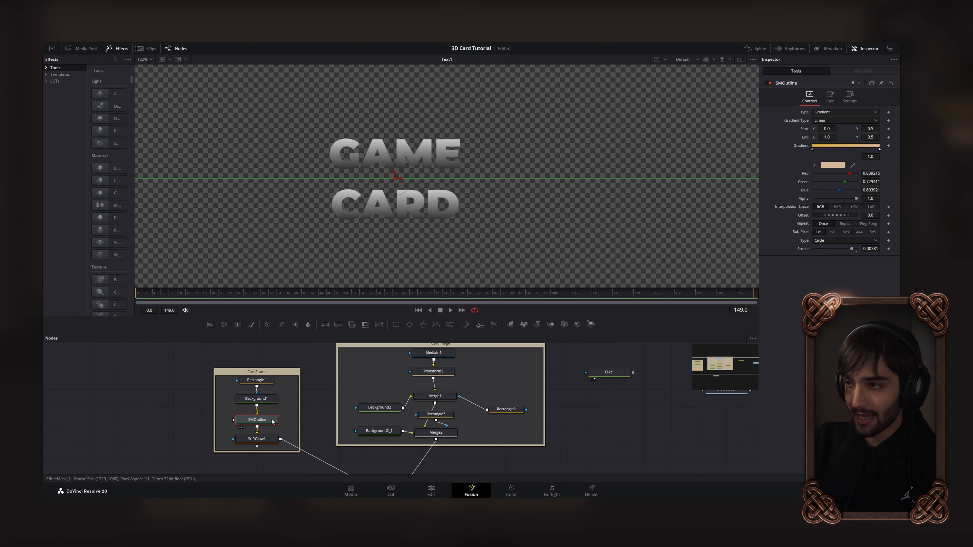
click(813, 149)
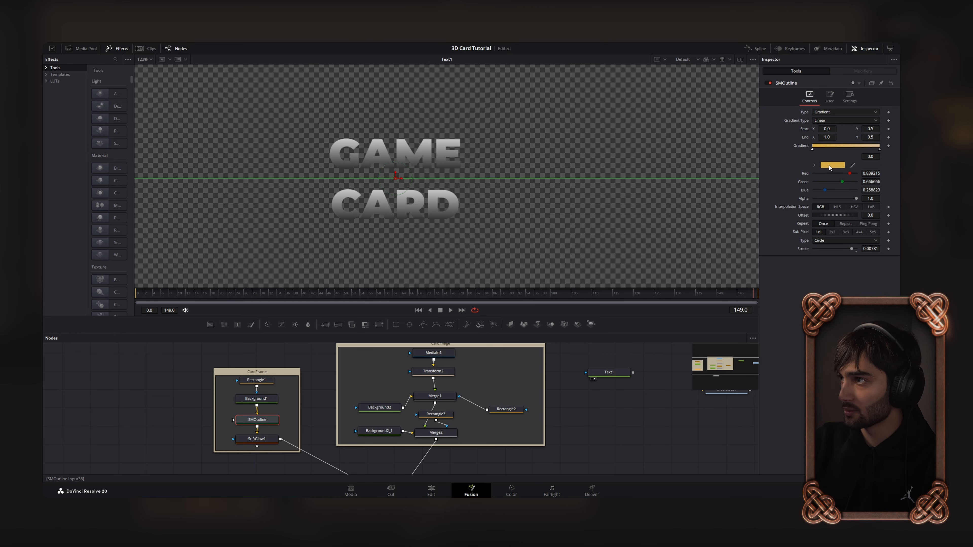
click(830, 165)
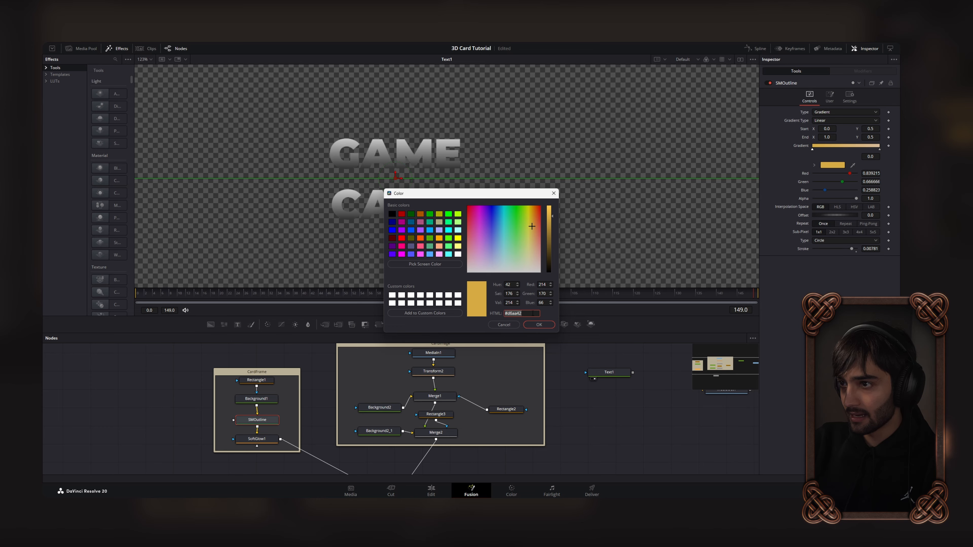
click(539, 324)
- Recolour Text1's shading gradient to run from gold #d6aa42 to the light beige used in the card outline
scroll(497, 367, right, 3)
click(560, 369)
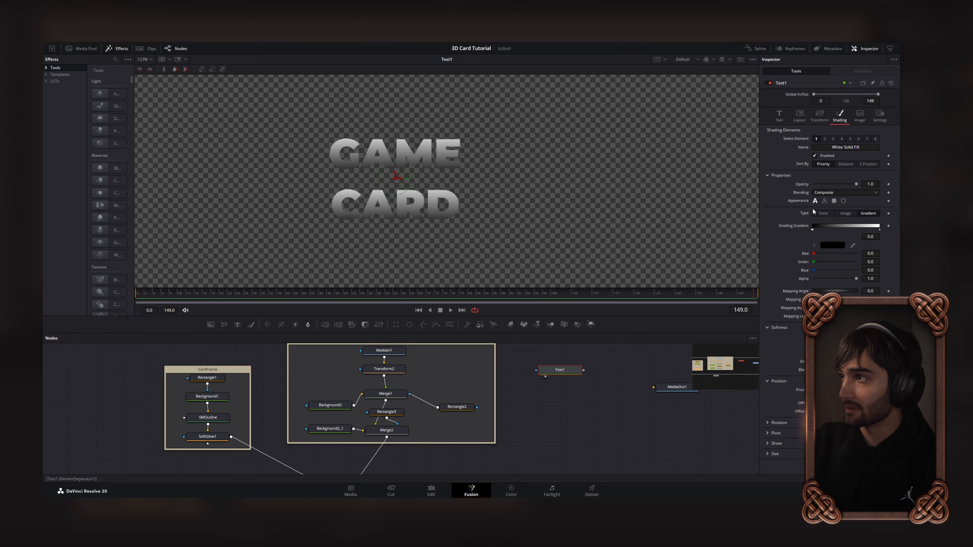
click(827, 245)
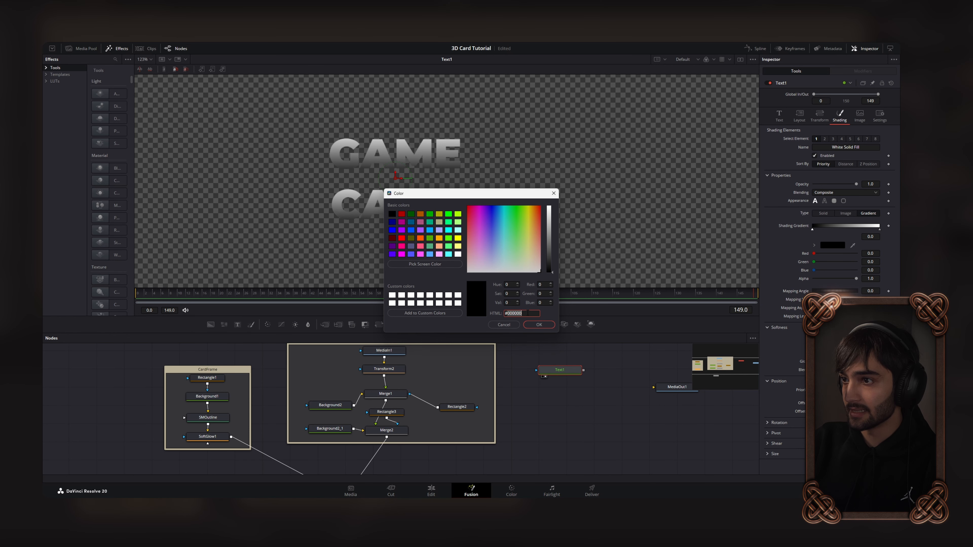
key(ctrl+v)
click(538, 325)
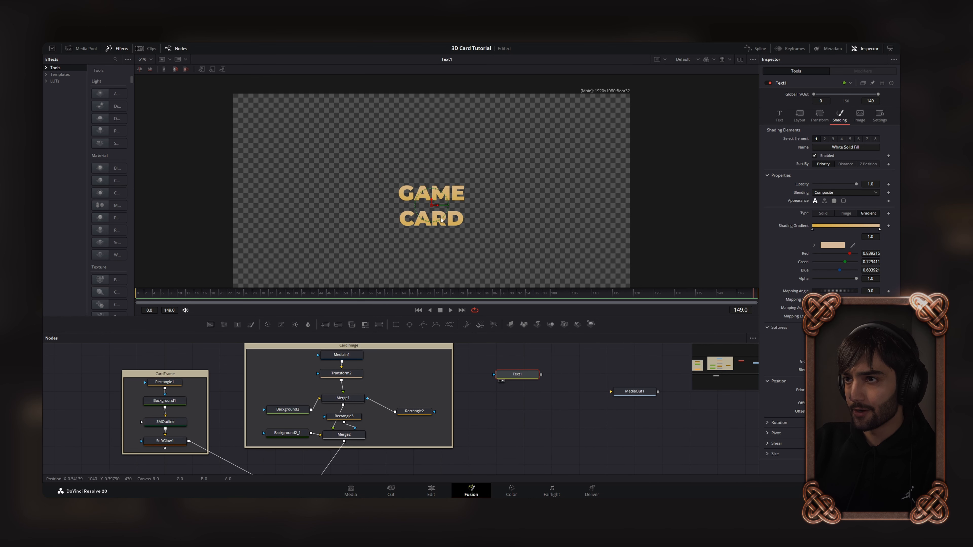
scroll(462, 201, up, 2)
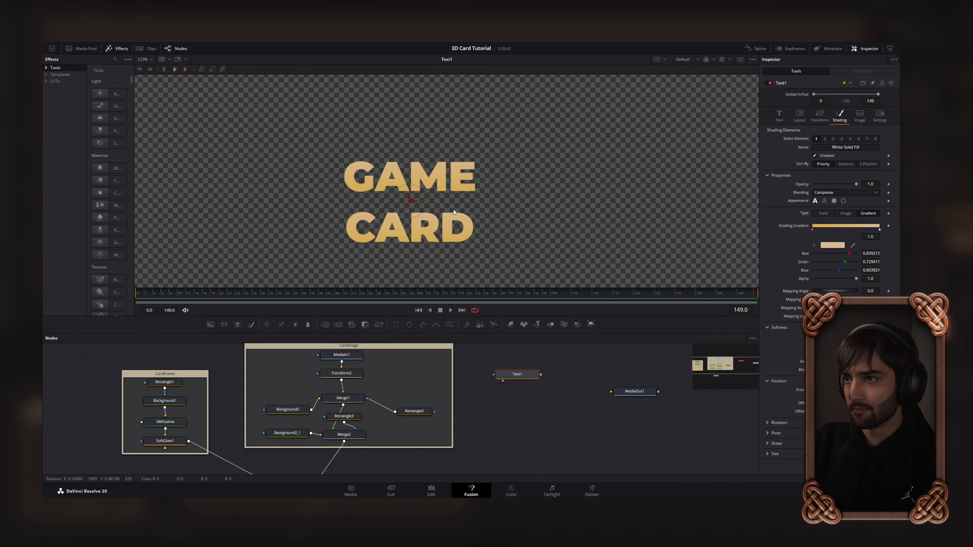
scroll(442, 200, down, 2)
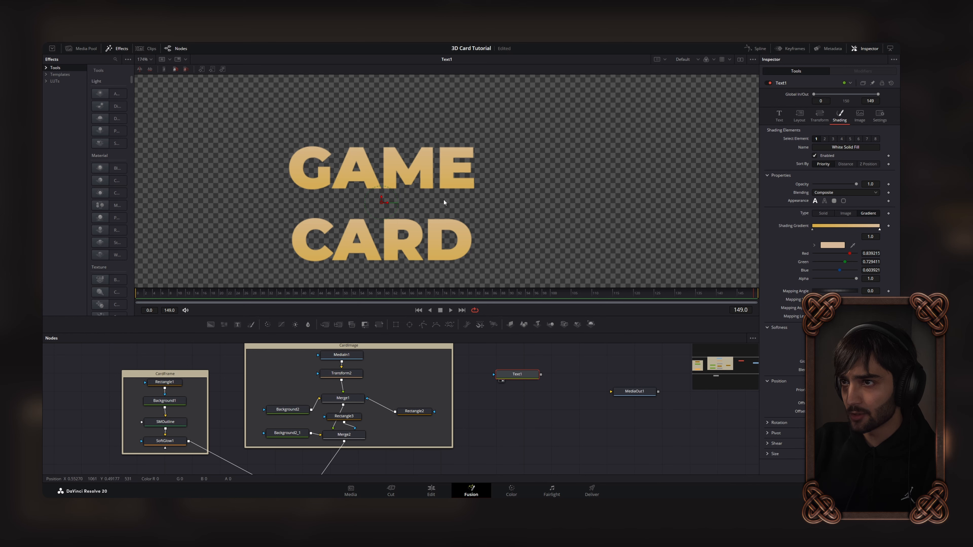
- Tighten the GAME CARD text's line spacing to about 0.774
click(785, 118)
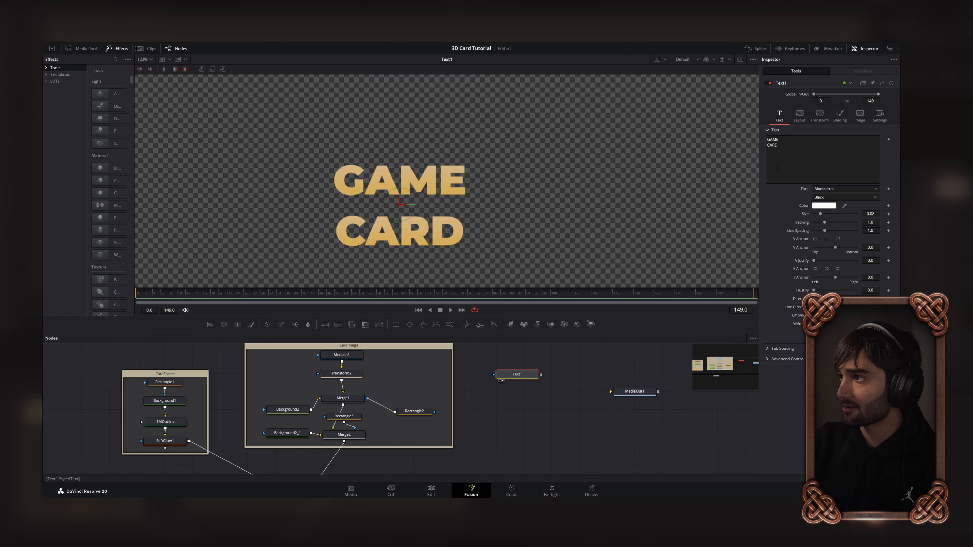
drag(825, 233, 802, 231)
scroll(528, 224, down, 1)
scroll(391, 347, down, 2)
scroll(437, 389, up, 1)
scroll(437, 390, down, 1)
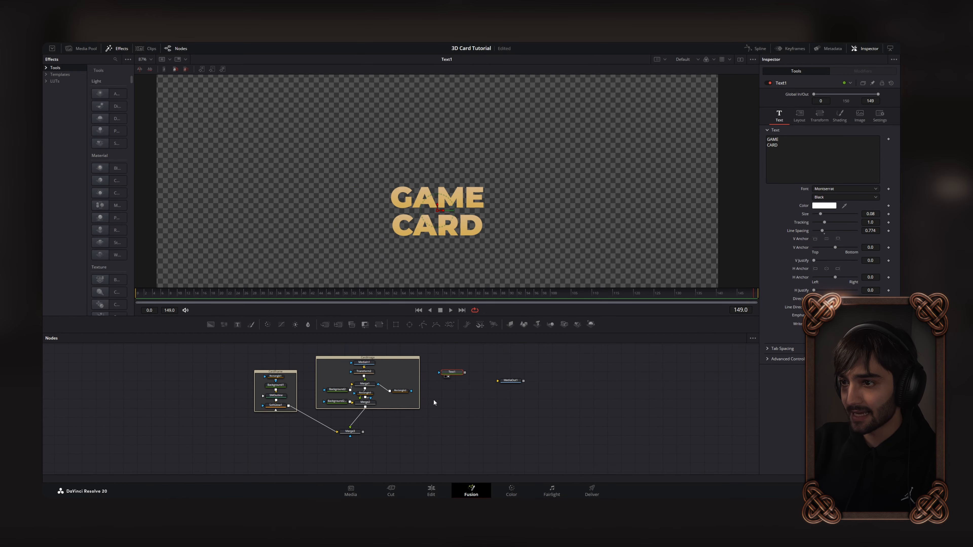
- Merge Text1 over the Merge3 card composite and show the new merge in the viewer
scroll(433, 401, up, 1)
drag(477, 361, 333, 446)
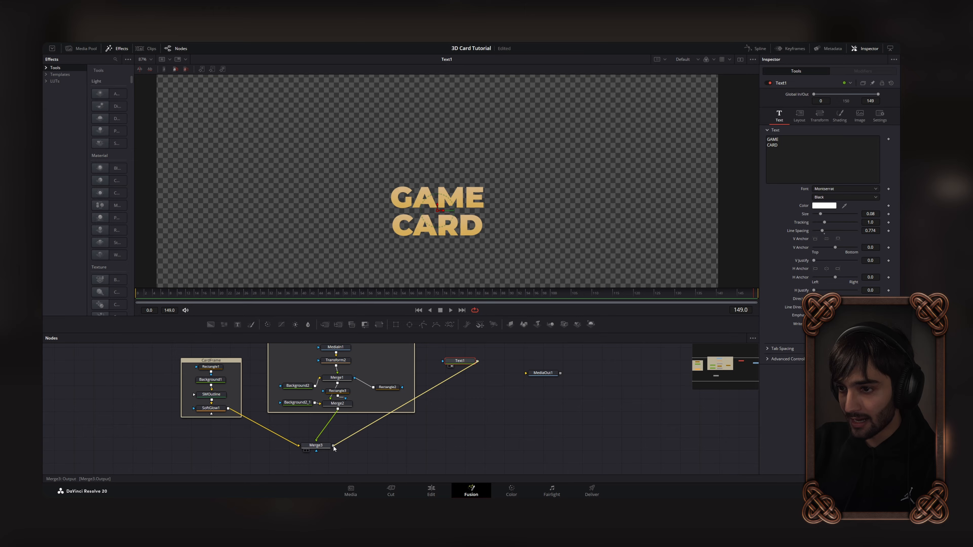
scroll(467, 384, down, 2)
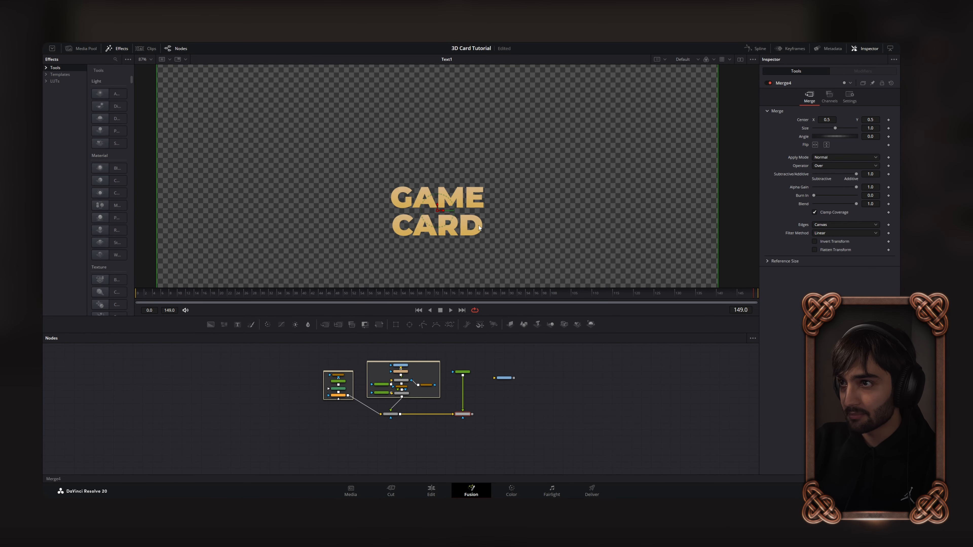
key(2)
- Add a Transform node after Text1 and move the text down the card to a centre Y of about 0.425
scroll(421, 225, down, 2)
scroll(434, 246, up, 3)
scroll(476, 388, up, 2)
click(453, 356)
key(shift+space)
text(xf)
key(Return)
scroll(398, 180, down, 3)
drag(425, 181, 430, 197)
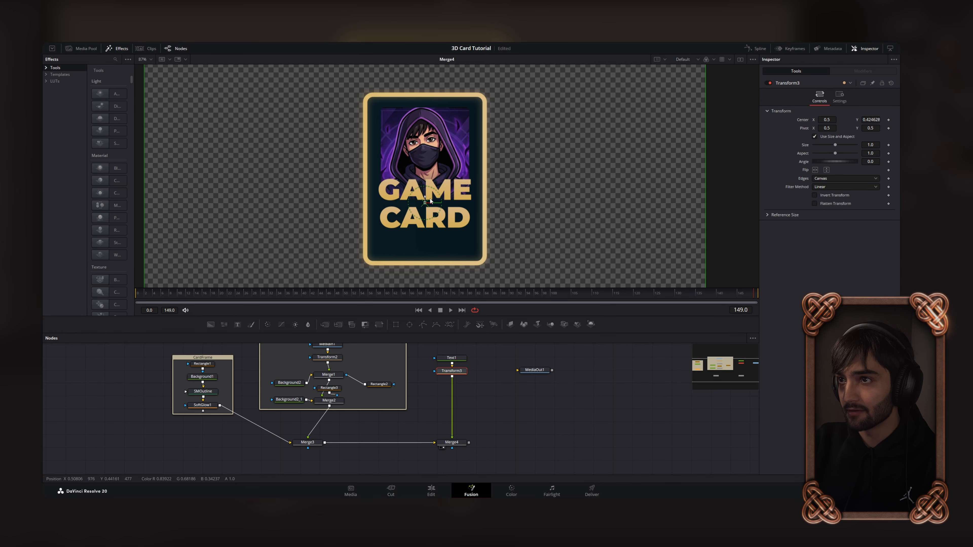
- Reduce the GAME CARD text's size to about 0.0736 in the Text1 node
scroll(430, 198, up, 3)
click(459, 359)
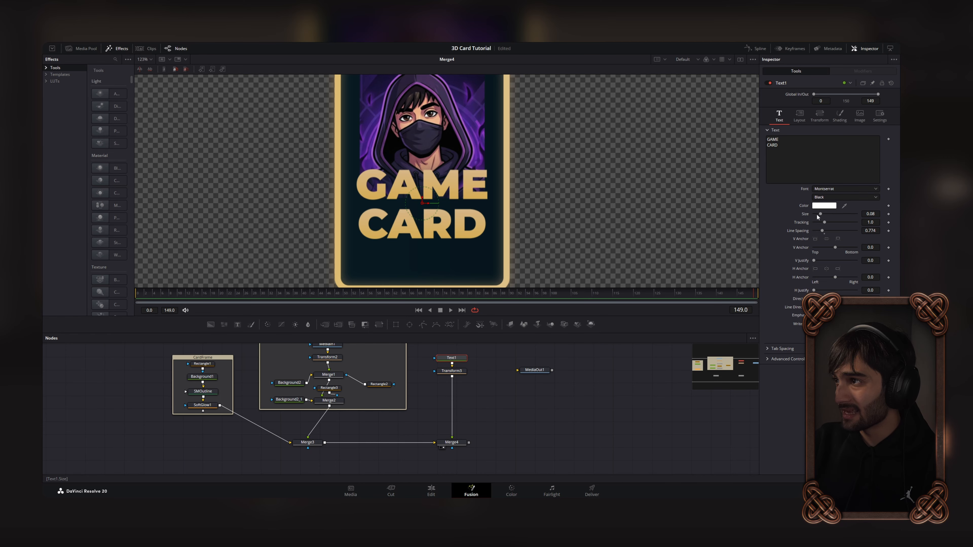
drag(817, 217, 815, 217)
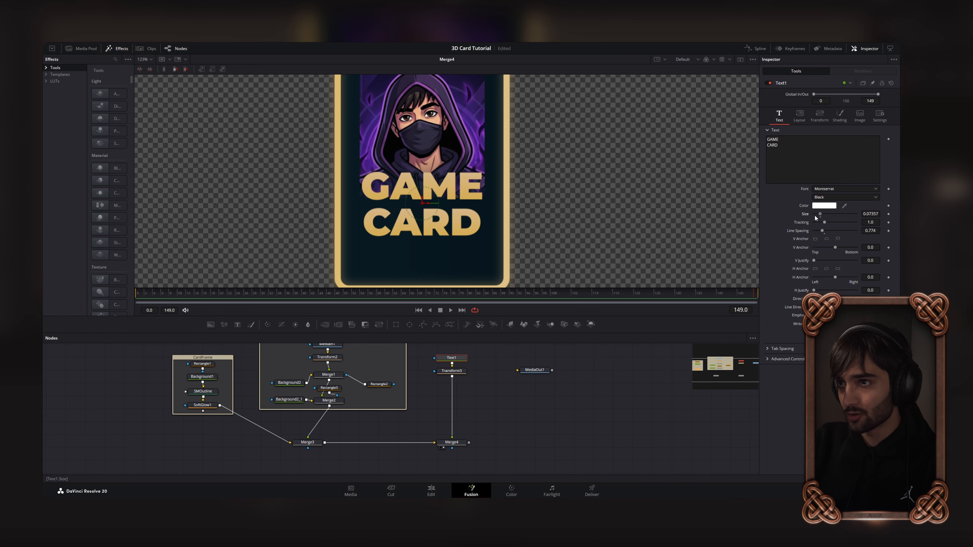
scroll(501, 241, up, 6)
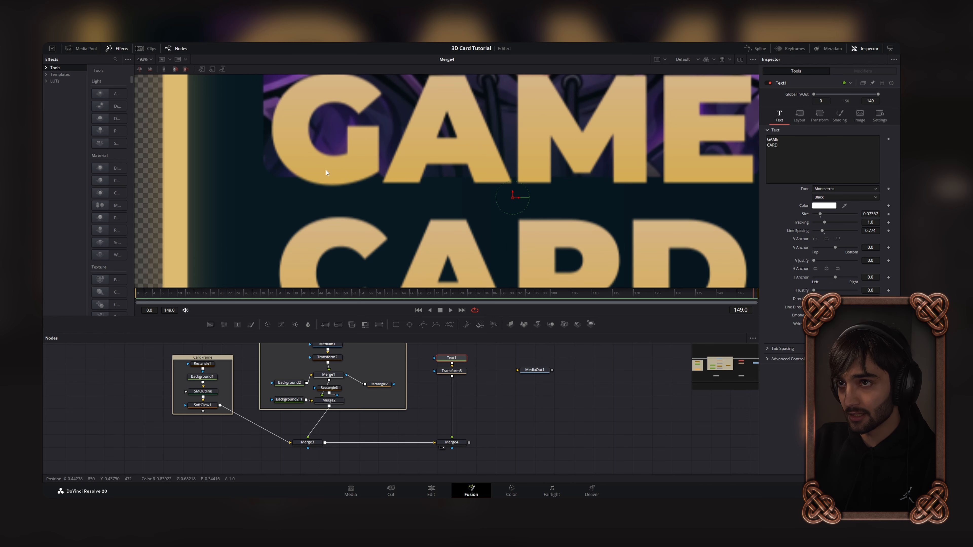
scroll(377, 157, down, 4)
scroll(467, 355, up, 2)
- Add a Soft Glow node after Transform3 and lower its gain to about 0.433
click(454, 390)
scroll(465, 402, up, 1)
scroll(465, 402, down, 1)
key(shift+space)
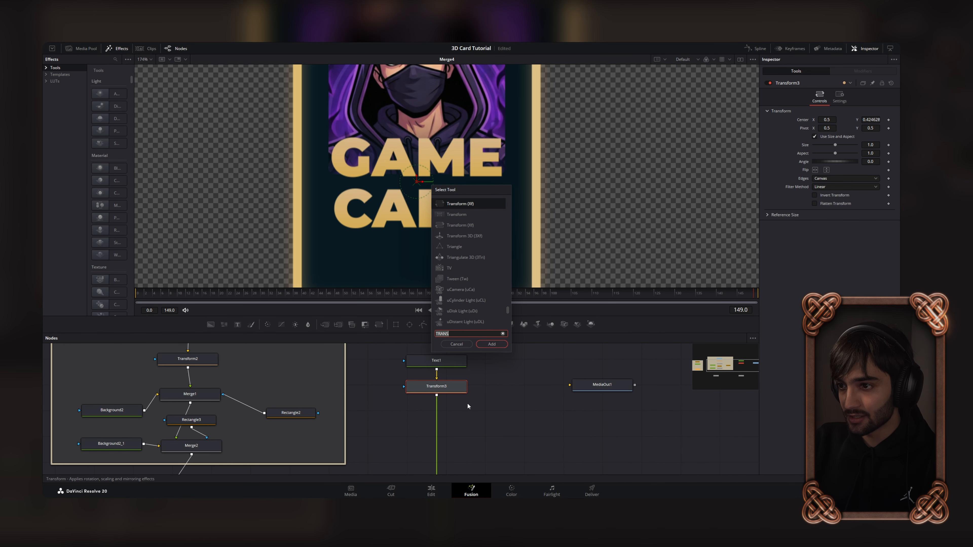
text(SOFT)
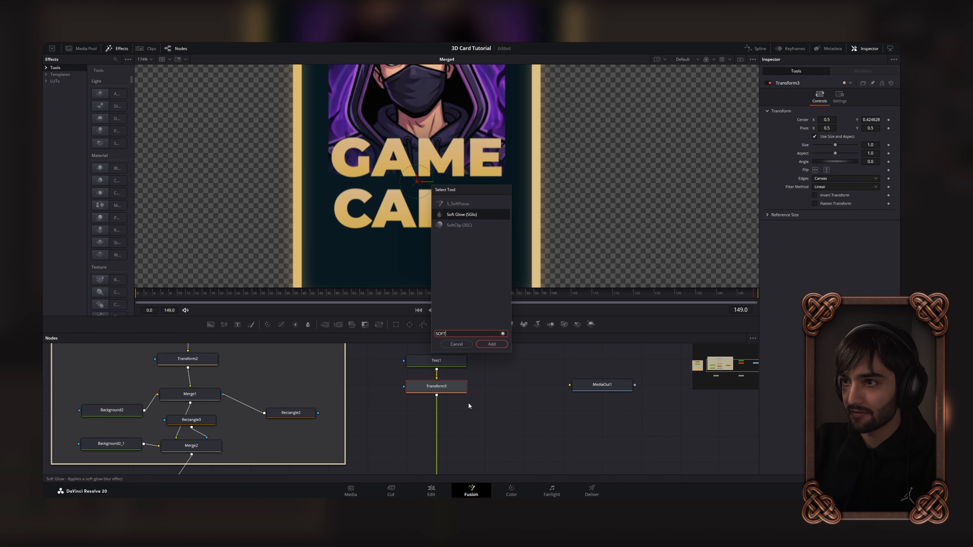
click(493, 345)
scroll(391, 259, up, 2)
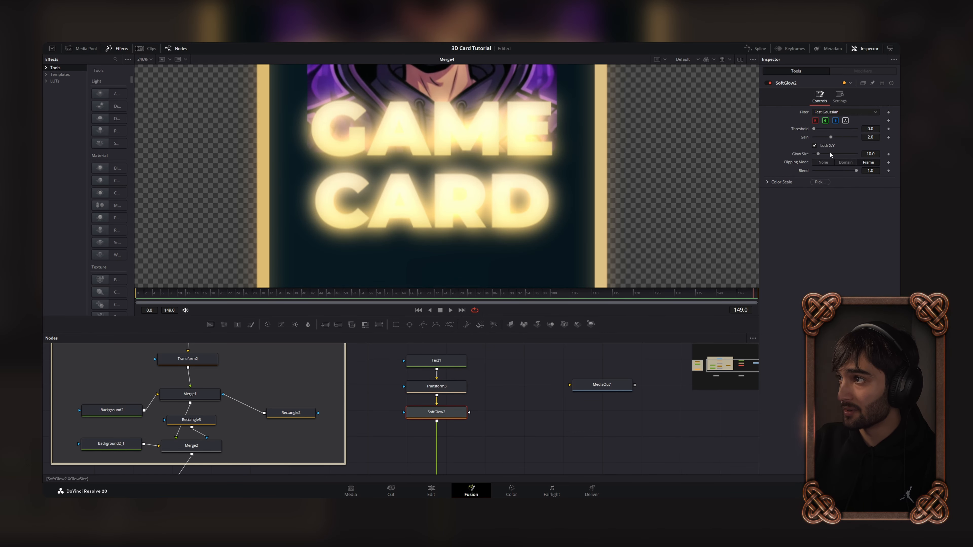
drag(832, 137, 821, 138)
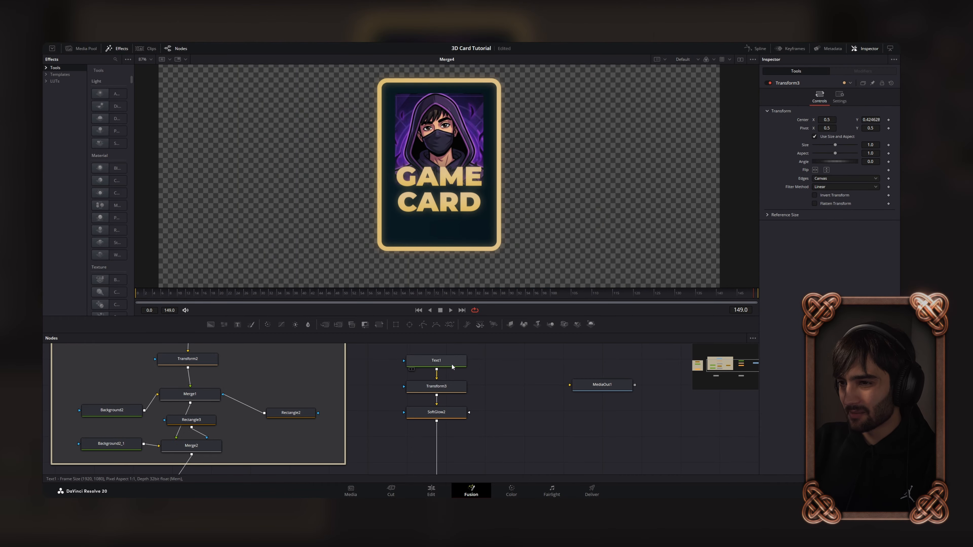
- Set the GAME CARD text's size to about 0.071 and its font style to ExtraBold
click(453, 366)
drag(820, 215, 819, 215)
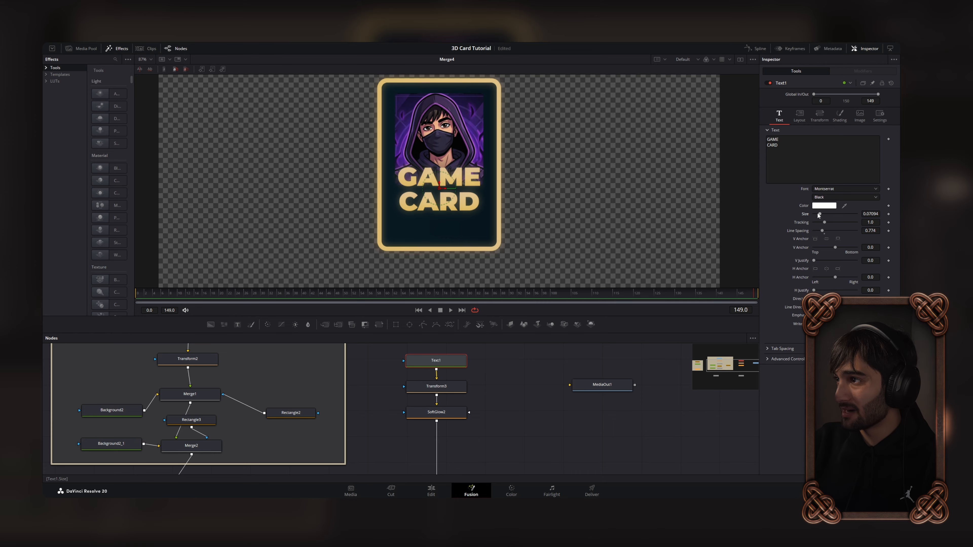
click(821, 198)
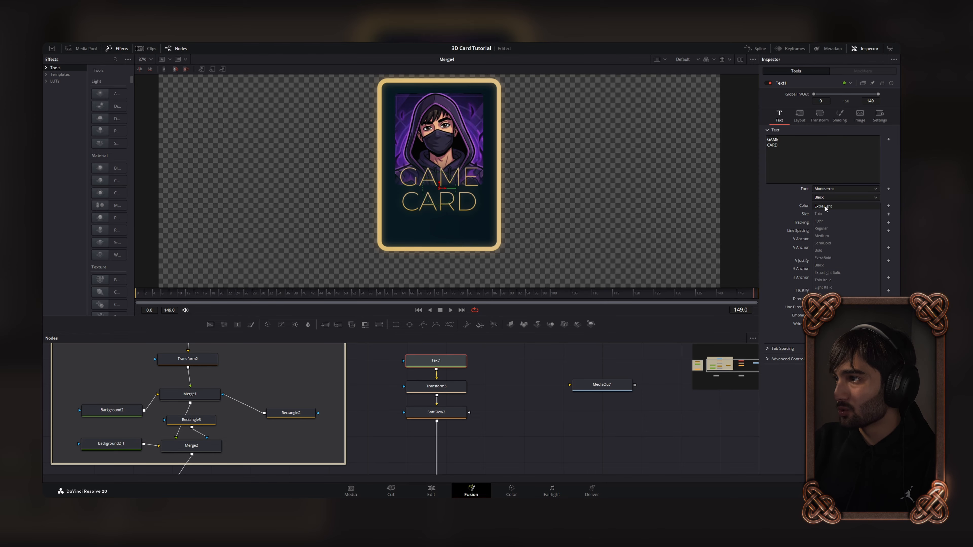
click(832, 259)
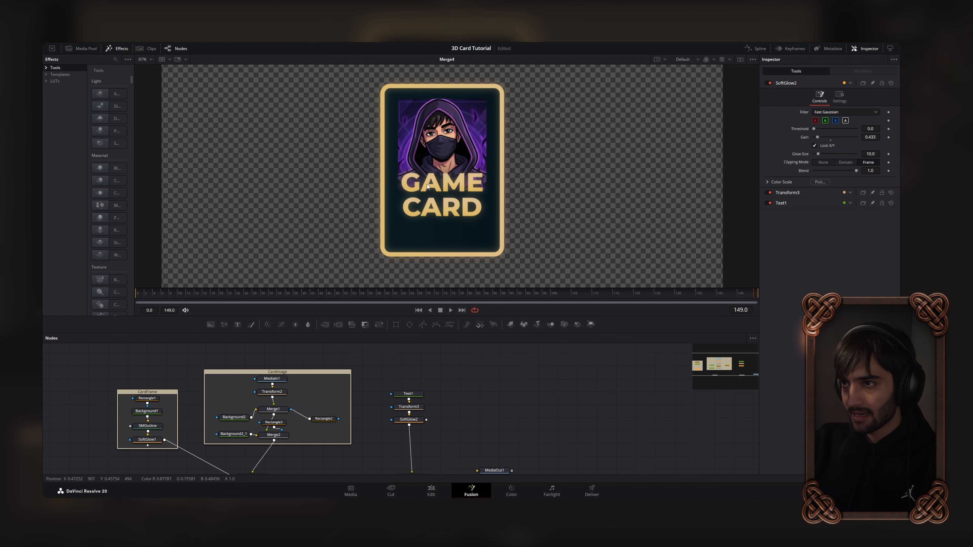
- Group the Text1, Transform3 and SoftGlow2 nodes in an Underlay
scroll(443, 234, down, 2)
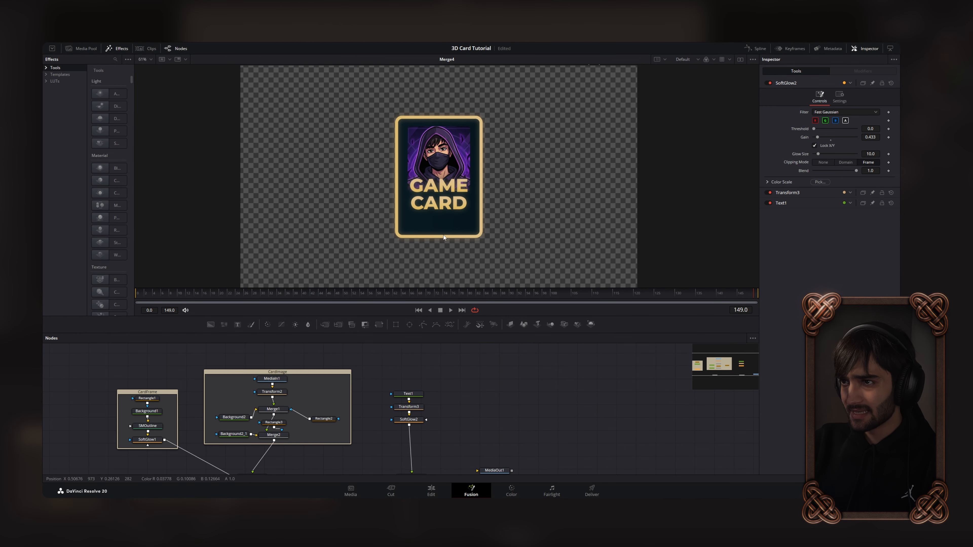
scroll(445, 350, down, 2)
drag(379, 359, 439, 426)
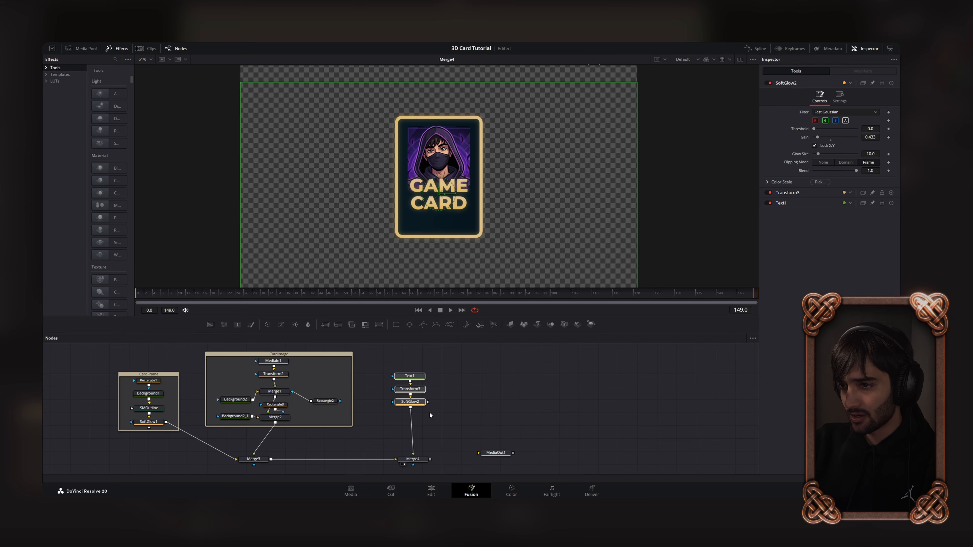
key(shift+space)
text(SOFTUND)
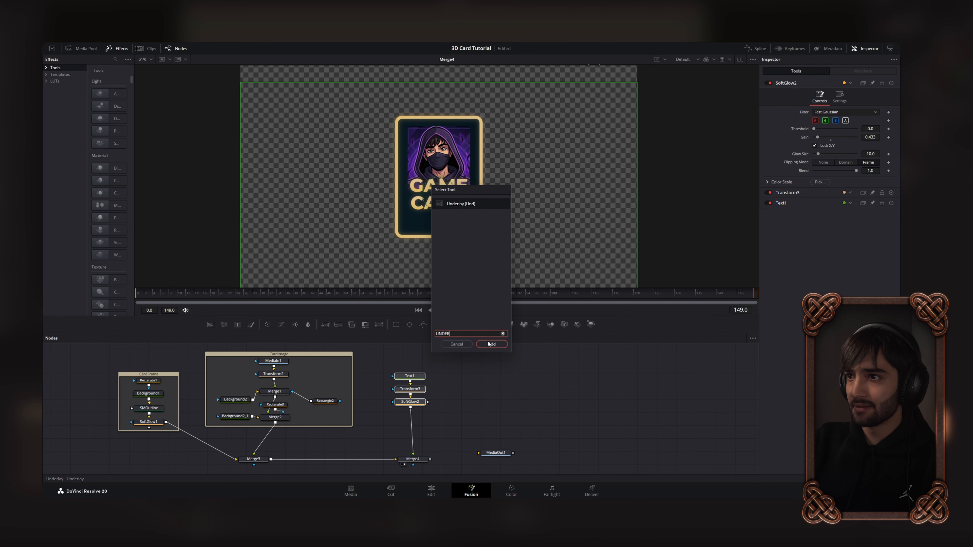
click(487, 342)
- Rename the underlay around the text nodes as "Main Text"
right_click(418, 369)
click(437, 452)
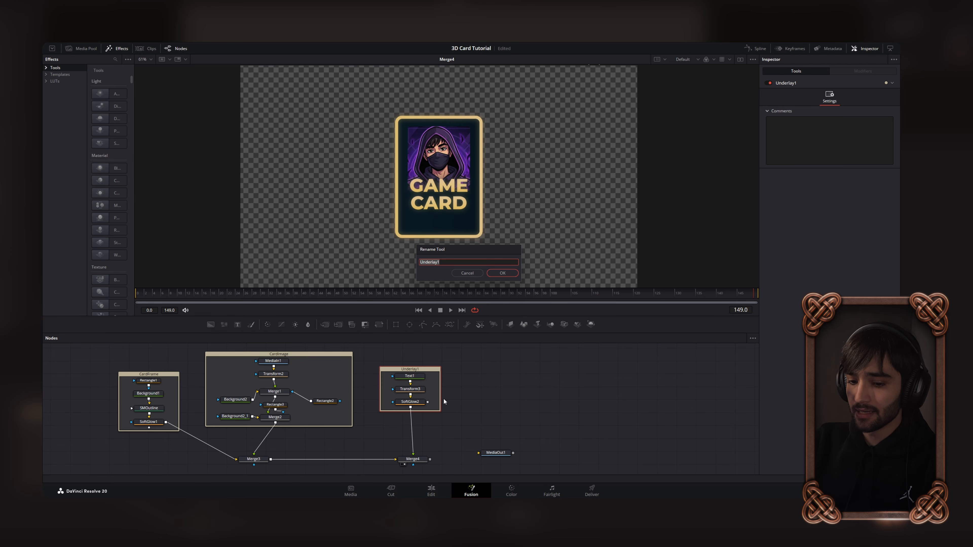
text(Main Text)
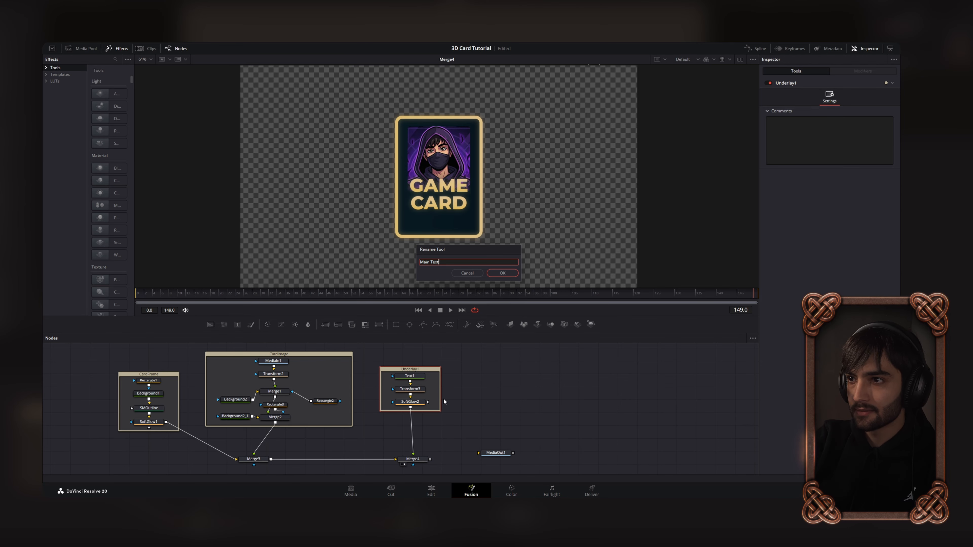
key(Return)
- Add a second Text+ node to the right of the MainText group and show it in the viewer
scroll(377, 219, up, 5)
drag(488, 367, 415, 363)
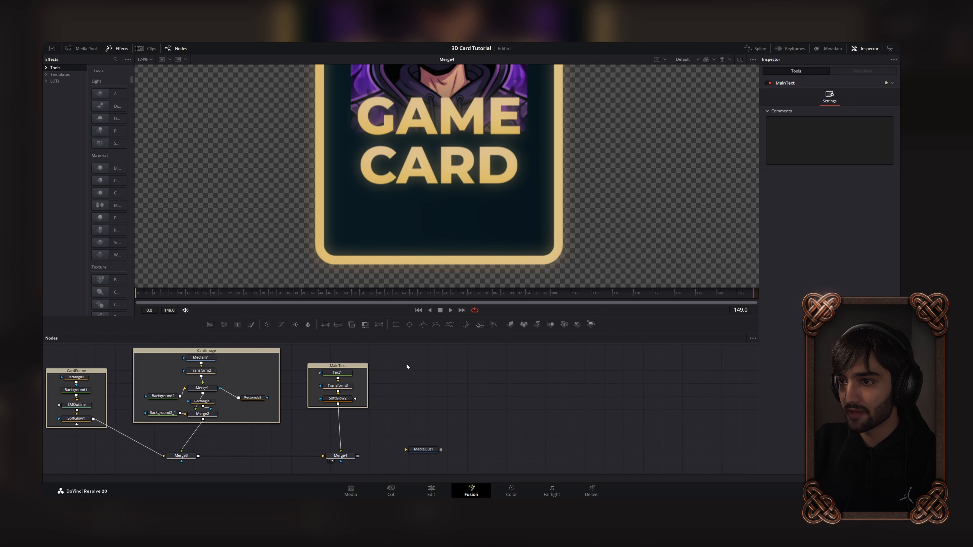
key(shift+space)
text(text)
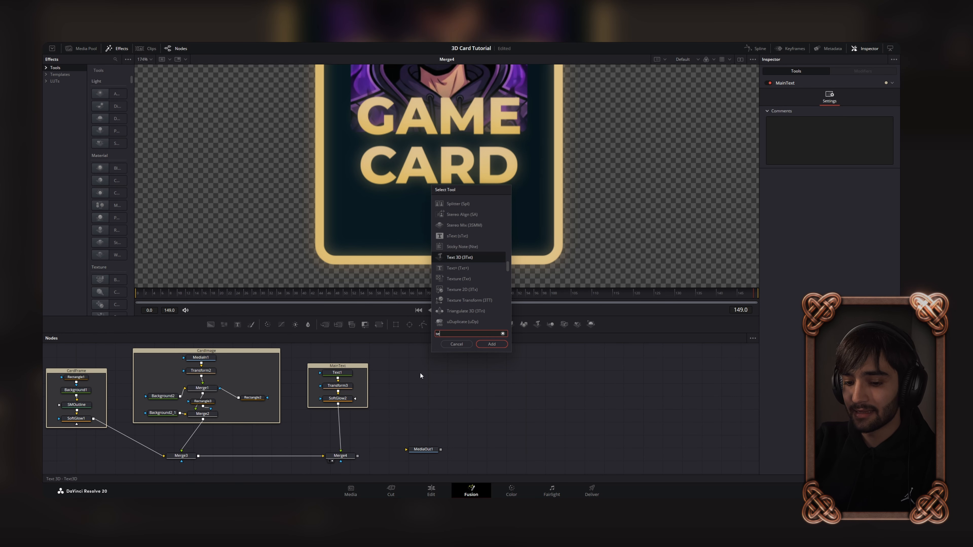
text(+)
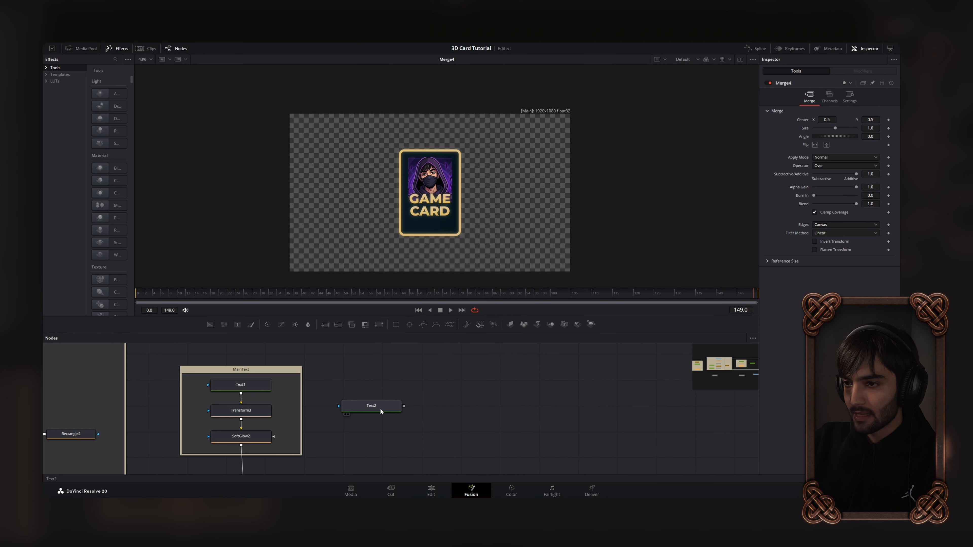
drag(380, 409, 430, 200)
- Enter "A premium legendary card with cinematic depth and polish." as the Text2 node's text
scroll(430, 201, up, 2)
text(sdsds)
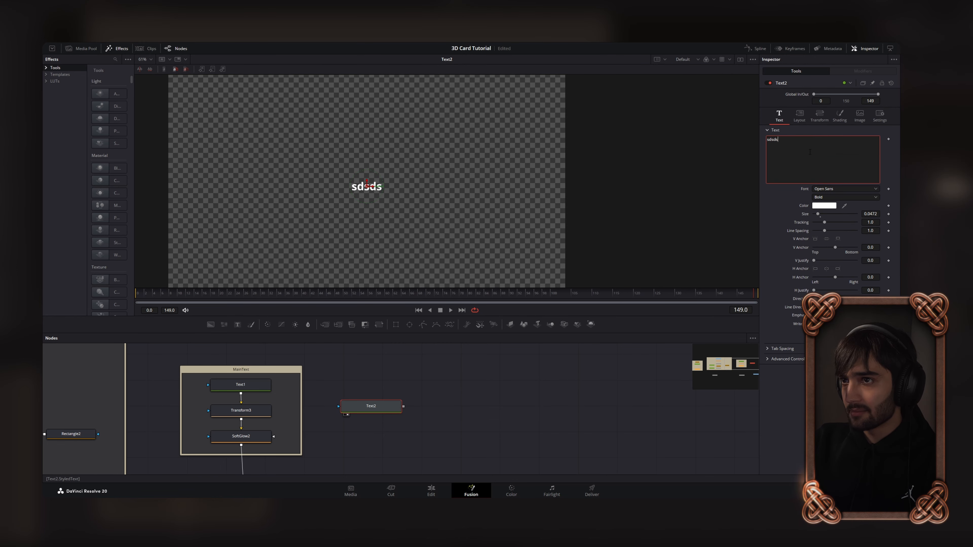
key(BackSpace)
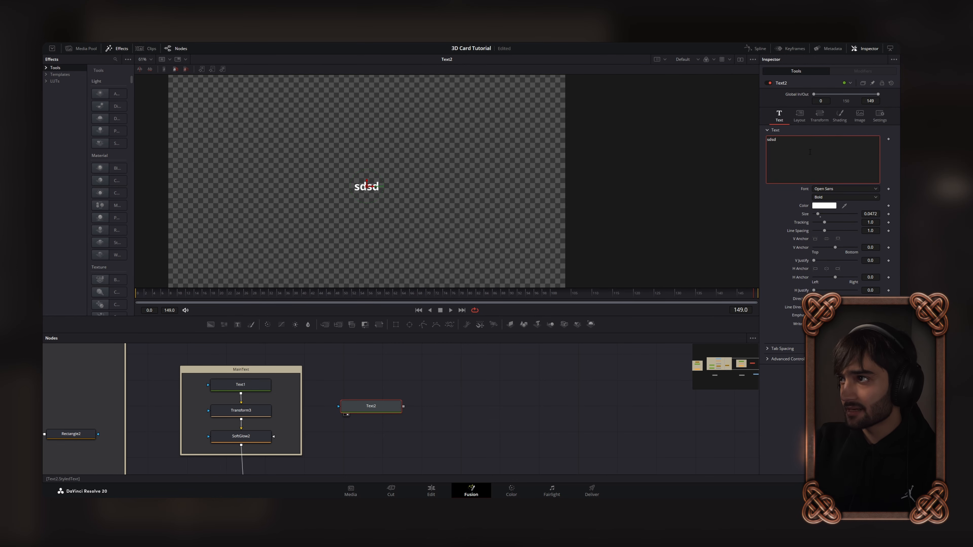
key(ctrl+v)
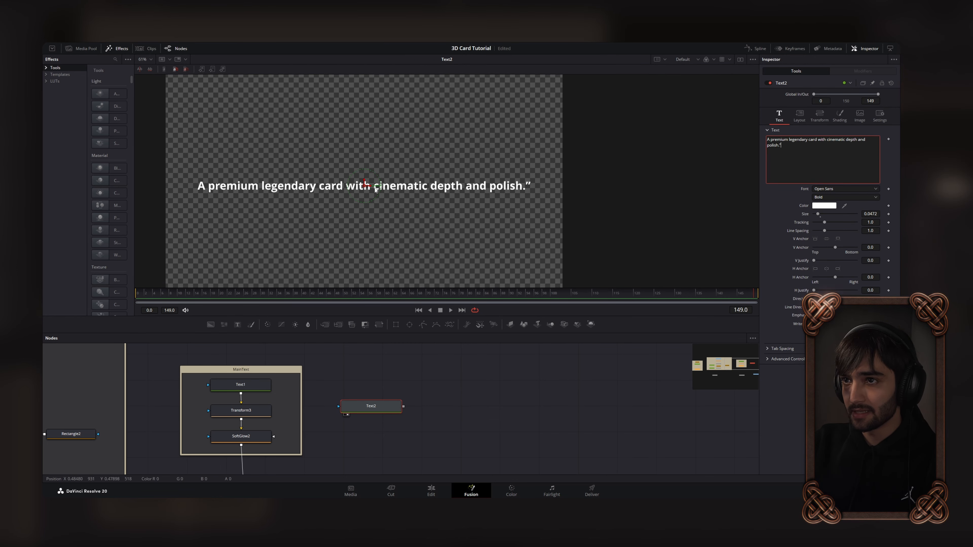
- Remove the stray closing quotation mark from the Text2 text and set its font to Montserrat Regular
key(BackSpace)
click(845, 188)
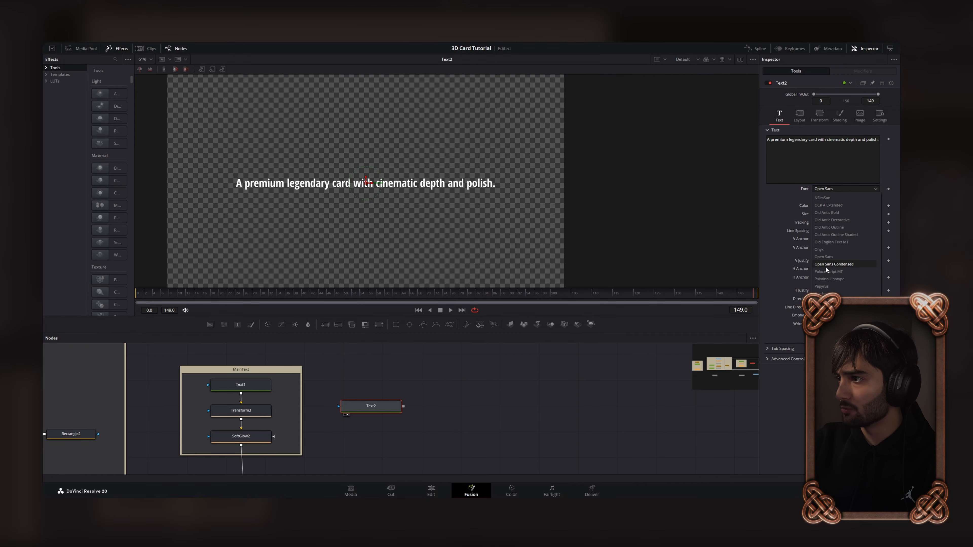
scroll(828, 285, up, 6)
click(828, 230)
click(828, 198)
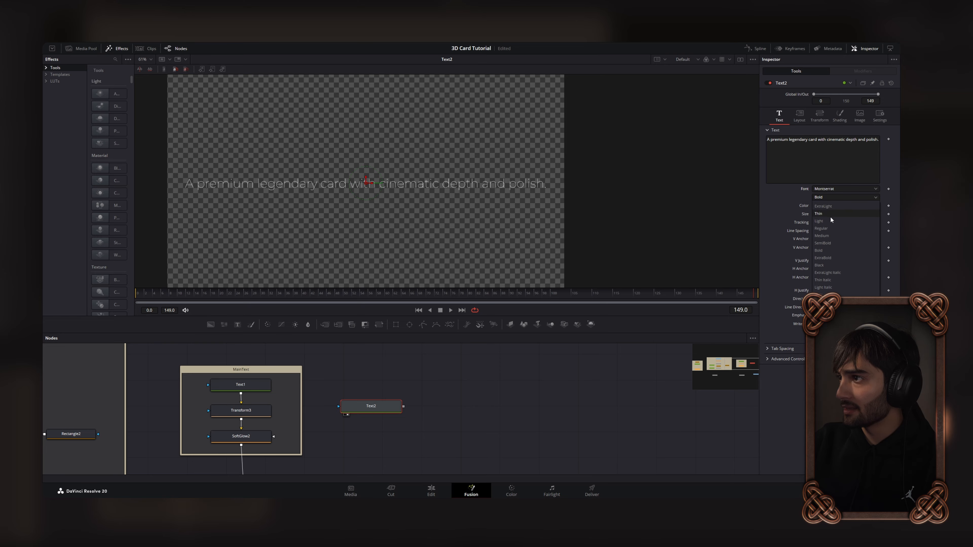
click(831, 229)
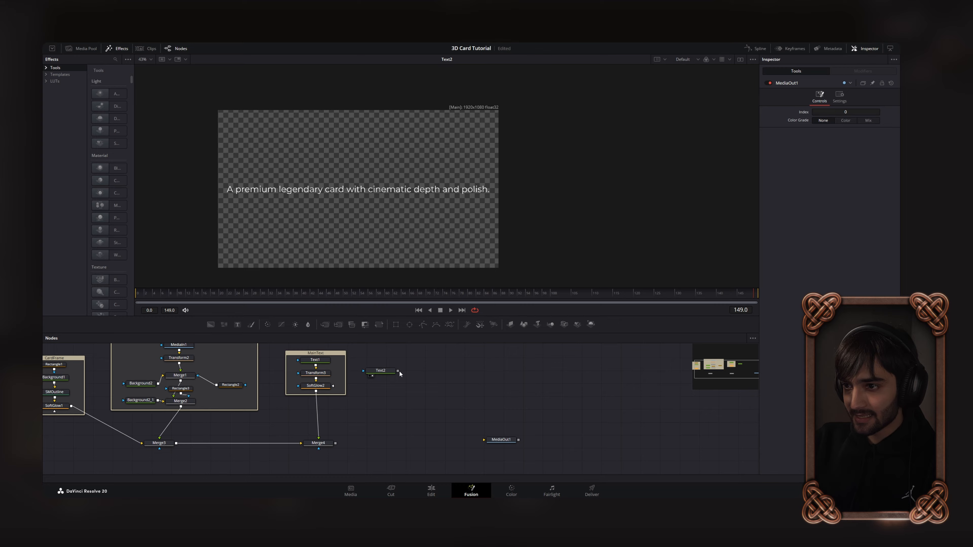
- Merge Text2 over the Merge4 output and show the combined card in the viewer
drag(398, 371, 362, 222)
scroll(362, 221, down, 2)
scroll(351, 211, up, 2)
scroll(316, 201, up, 1)
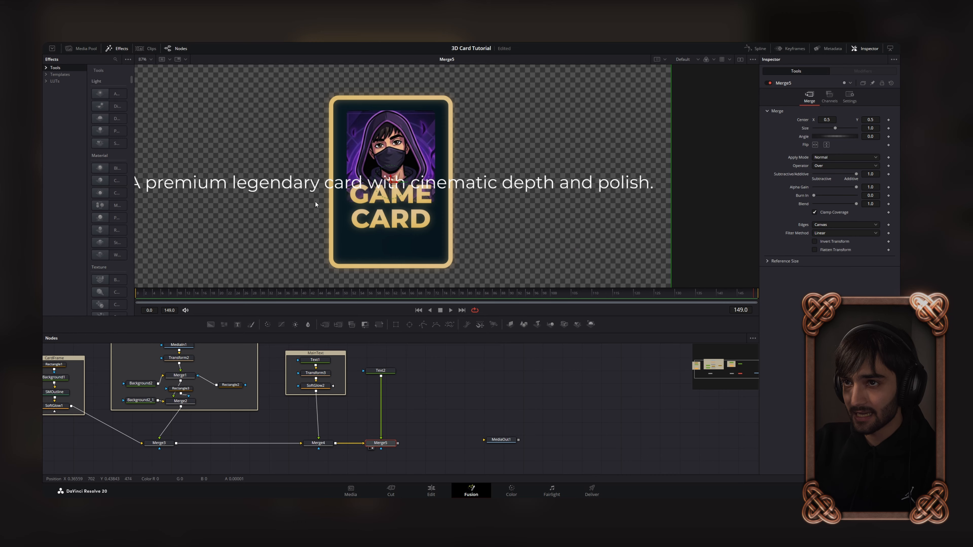
scroll(316, 201, down, 2)
scroll(321, 211, up, 1)
- Move the Text2 description down onto the card's lower part and reduce its size to about 0.02
click(380, 370)
scroll(327, 223, up, 1)
drag(328, 223, 375, 231)
scroll(333, 195, down, 1)
drag(372, 174, 371, 211)
drag(818, 214, 816, 215)
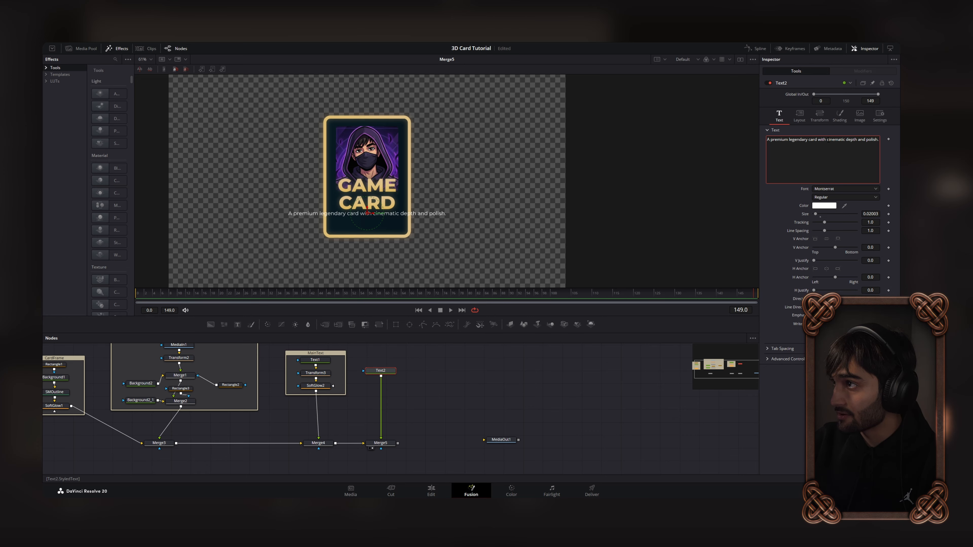
- Break the description into two lines after "with" and fit it below GAME CARD at size 0.01626
key(Return)
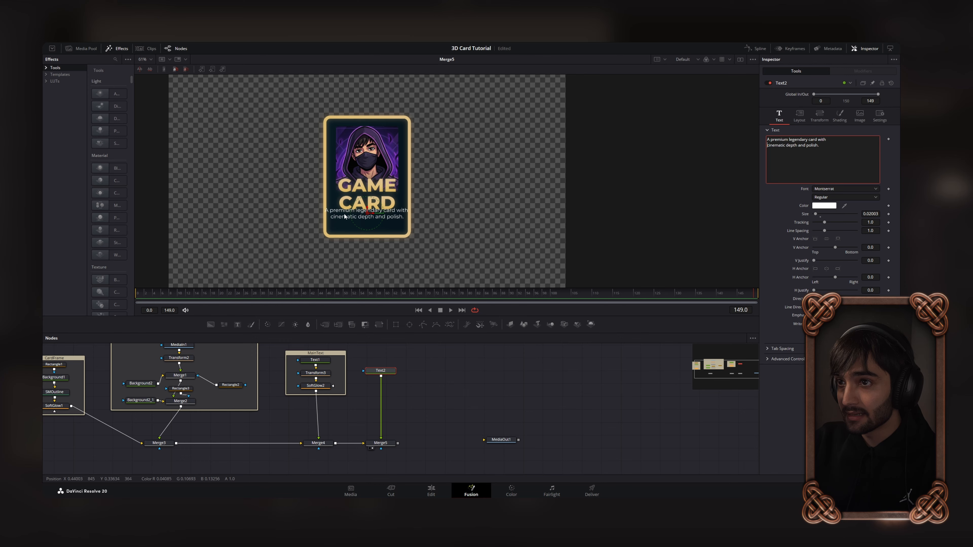
scroll(360, 237, up, 5)
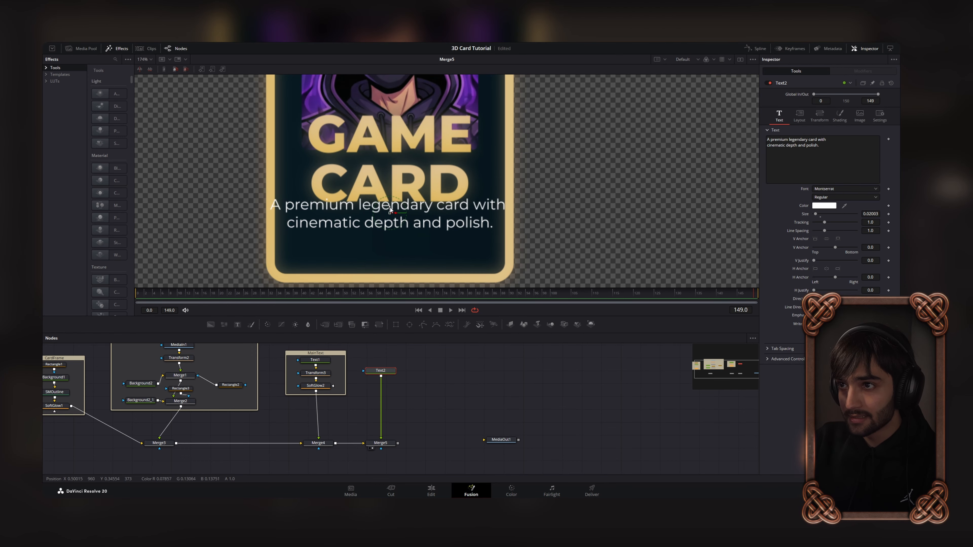
drag(809, 213, 814, 216)
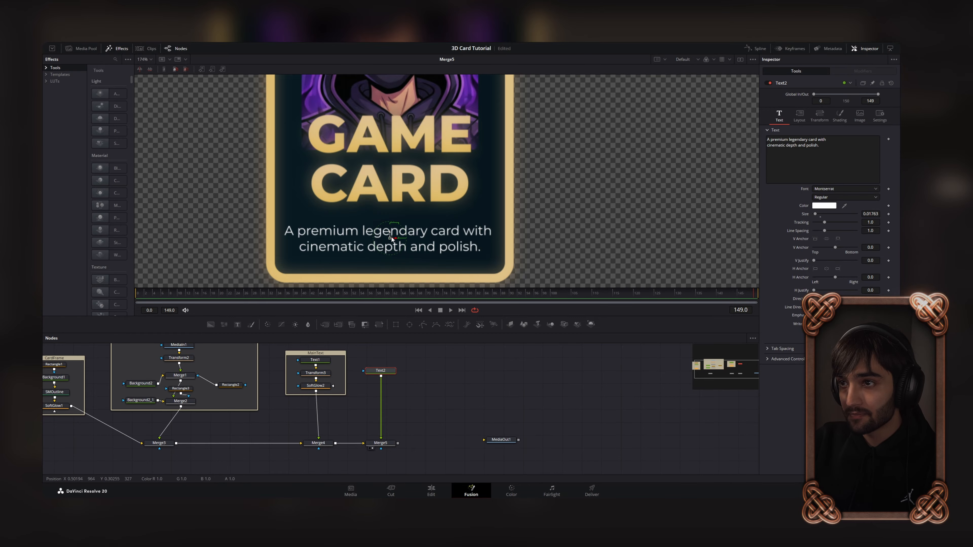
drag(390, 233, 390, 238)
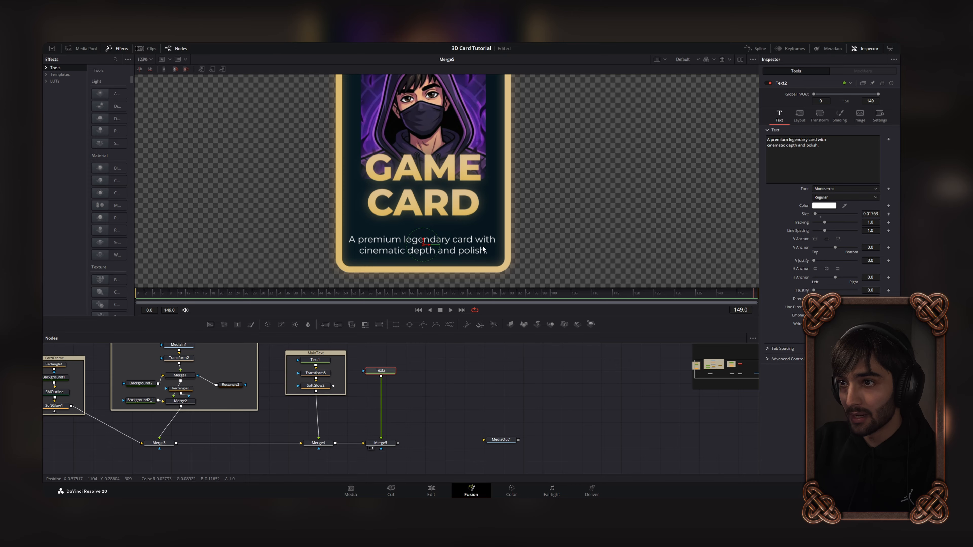
scroll(306, 239, up, 5)
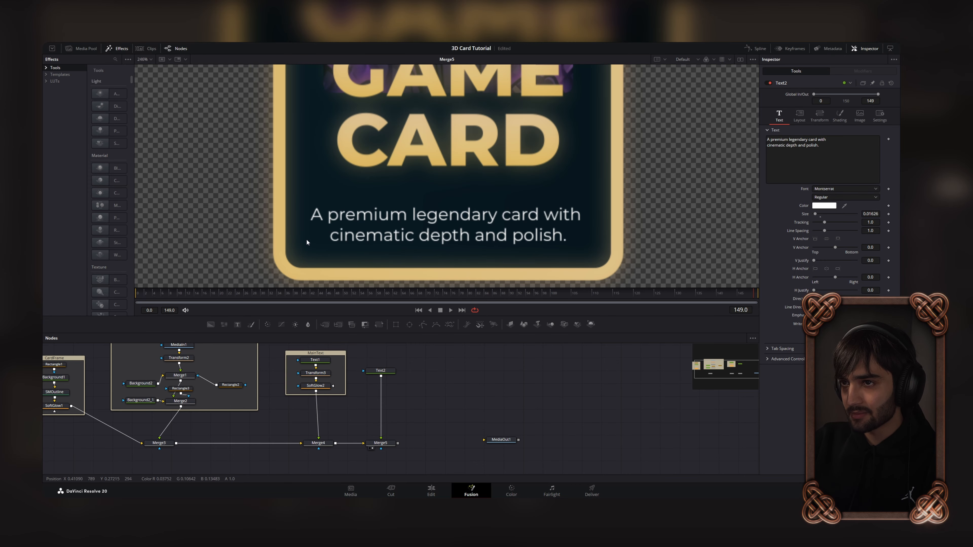
- Set the Text2 description's color to grey #959595
click(380, 370)
click(831, 206)
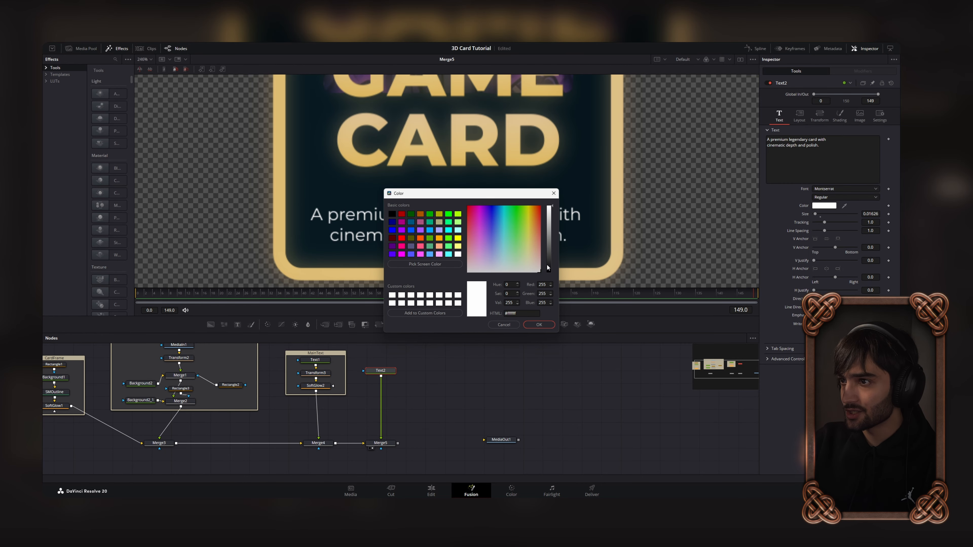
drag(551, 261, 550, 233)
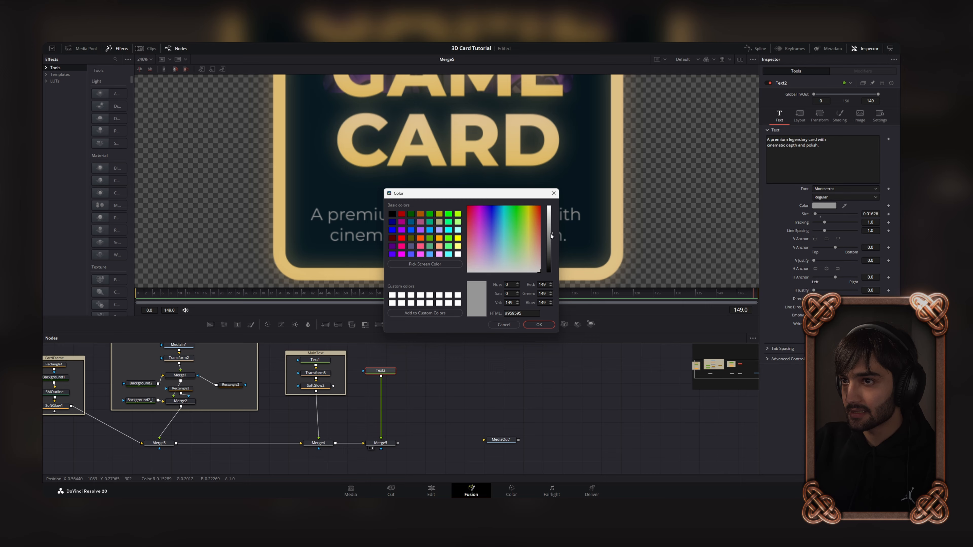
click(538, 325)
scroll(498, 238, down, 8)
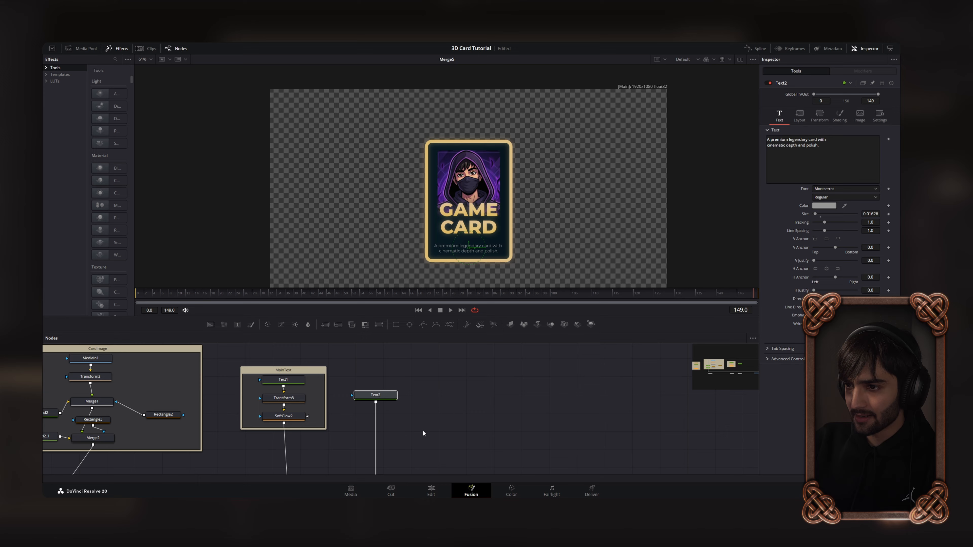
- Put an Underlay around the Text2 node and name it "Description"
right_click(425, 416)
click(437, 414)
text(Description)
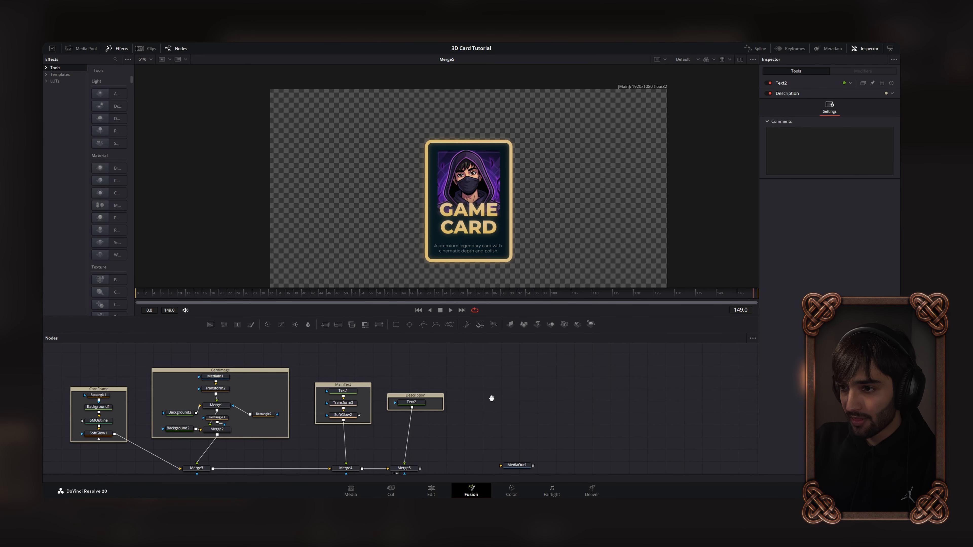
- Use the node graph bookmarks to jump to the CardImage underlay
drag(492, 399, 579, 395)
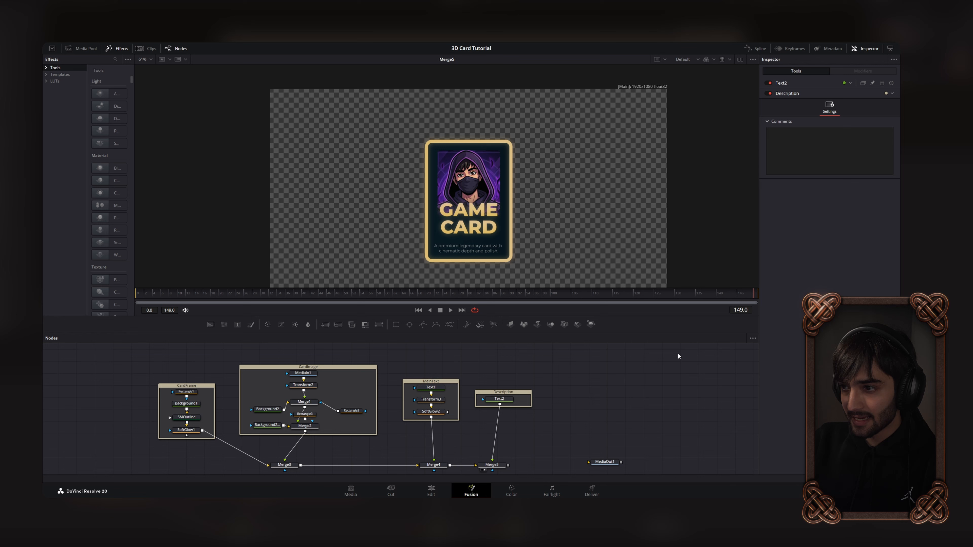
click(753, 339)
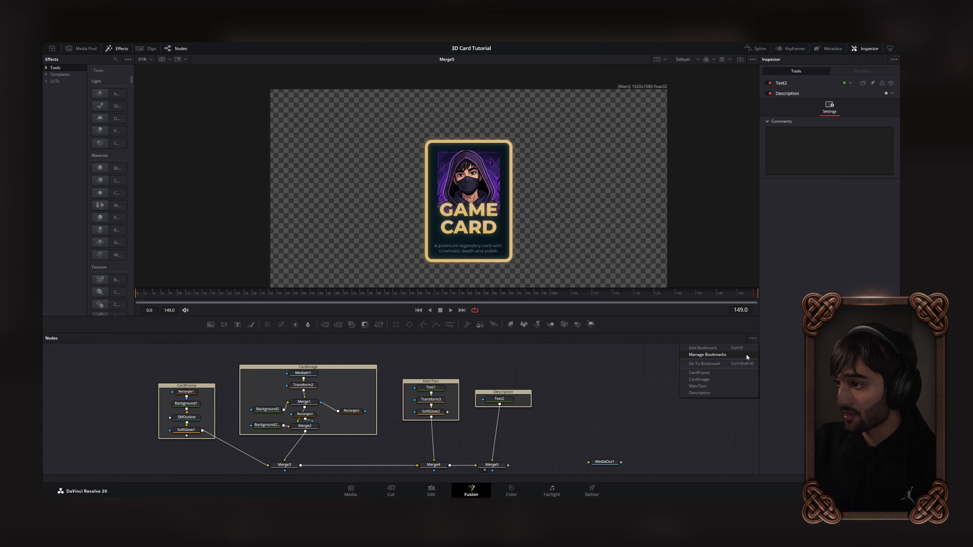
click(707, 380)
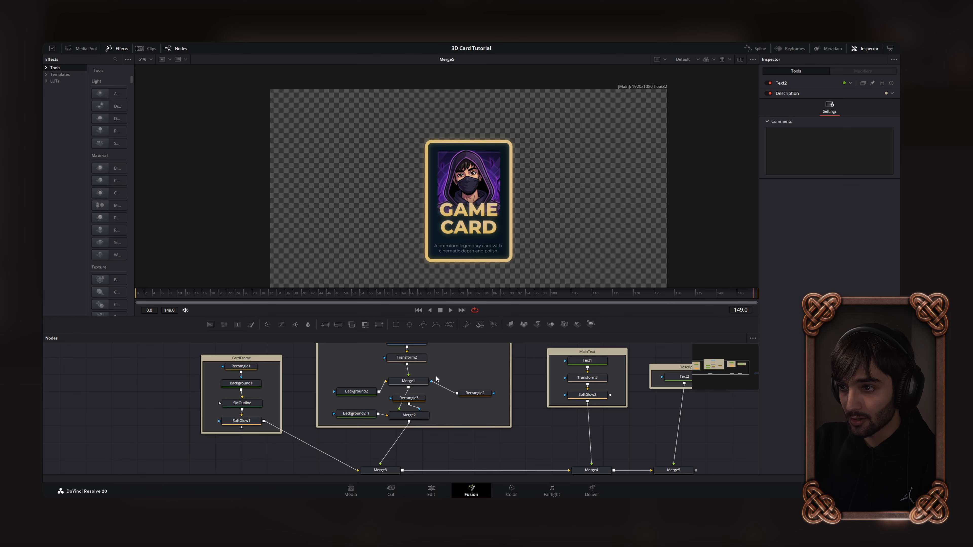
drag(436, 378, 415, 404)
scroll(416, 404, down, 3)
scroll(416, 404, right, 2)
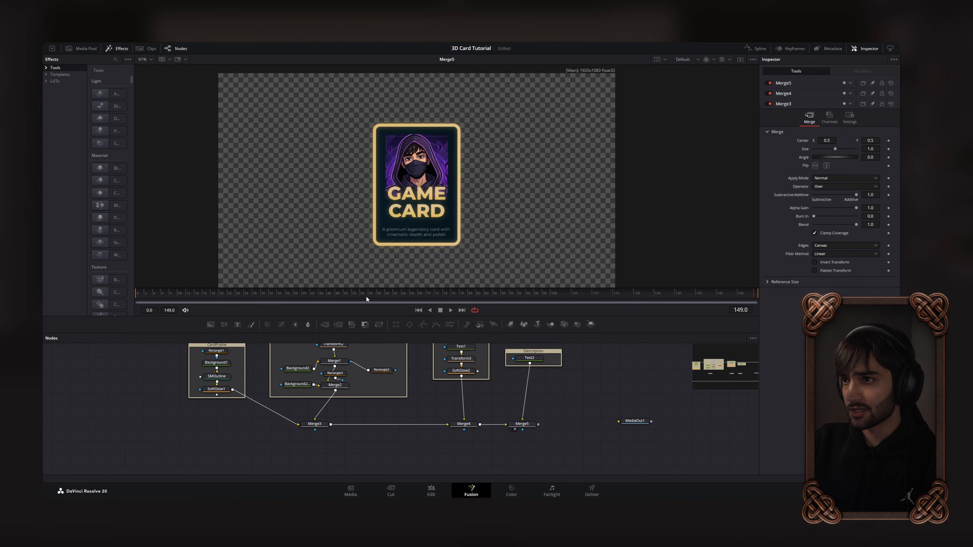
- Delete the Merge3, Merge4 and Merge5 nodes that combine the card's groups
drag(235, 464, 500, 444)
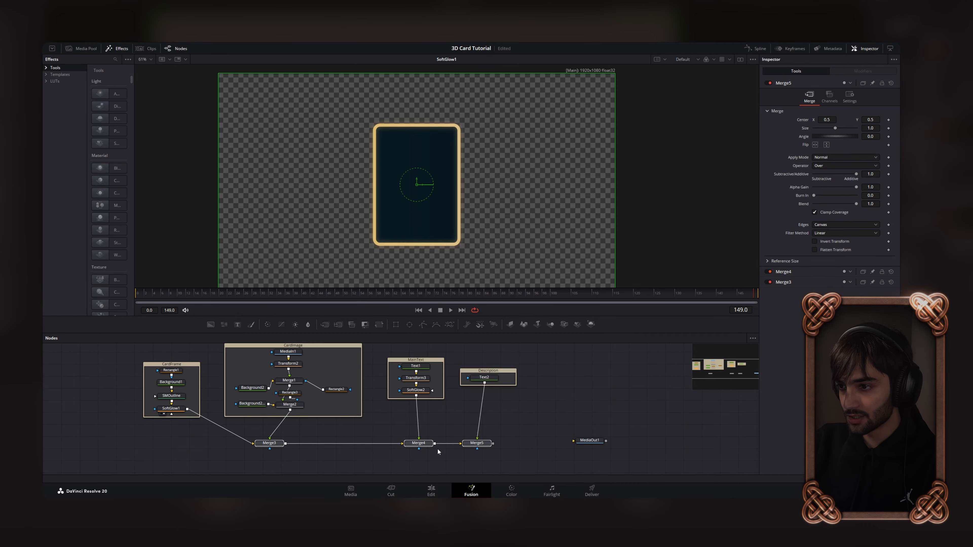
right_click(421, 443)
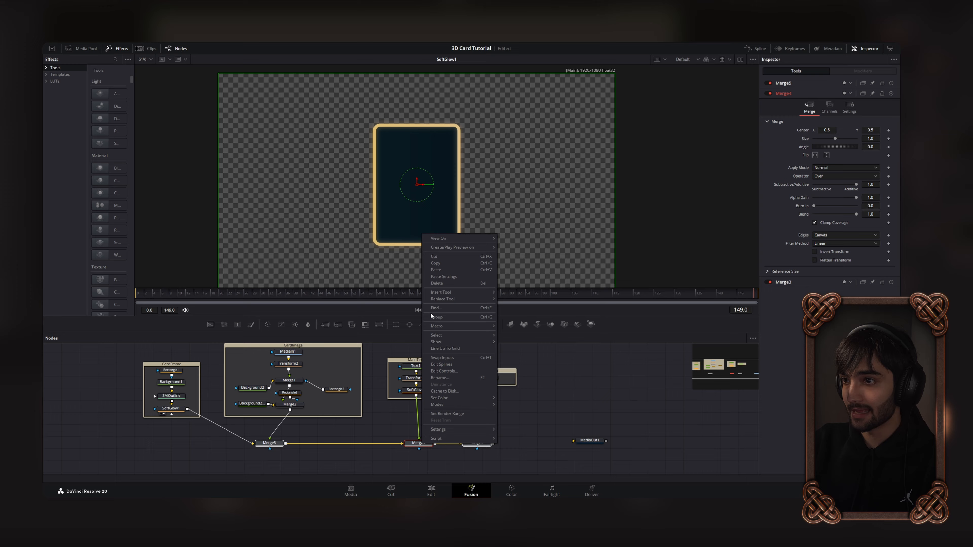
click(441, 284)
scroll(298, 422, up, 4)
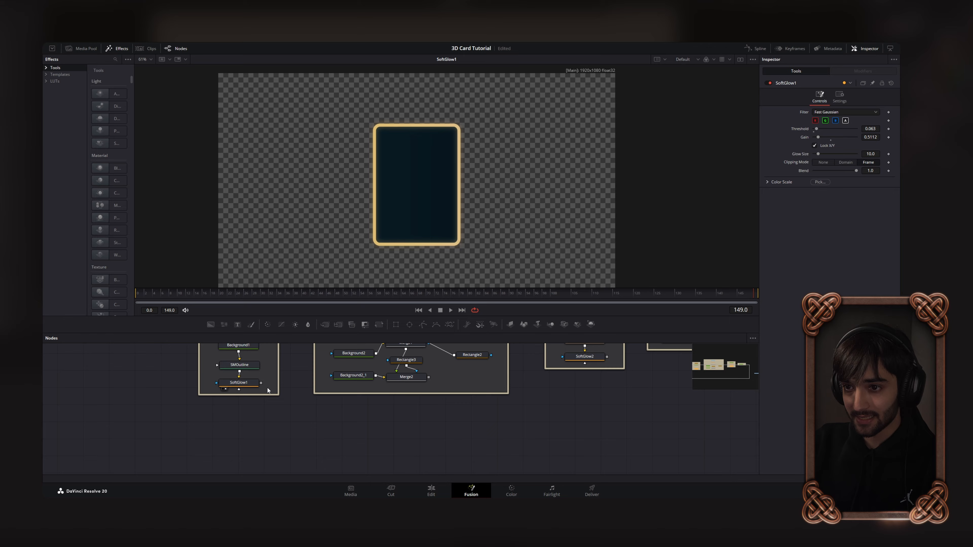
- Add a Merge 3D node and place it in the empty area below the CardImage group
key(shift+space)
text(merge3d)
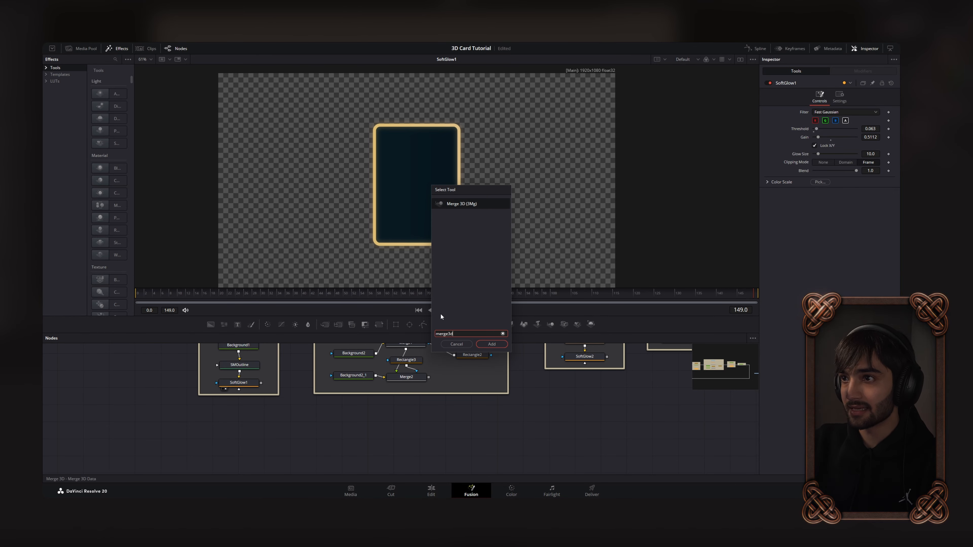
click(492, 344)
drag(325, 432, 433, 440)
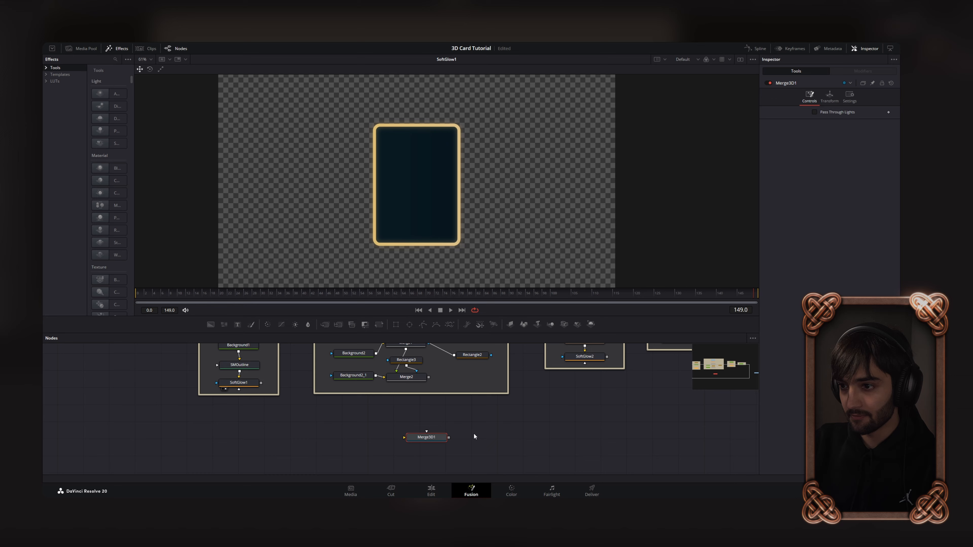
- Add a Transform 3D node after Merge3D1
scroll(453, 445, up, 2)
key(shift+space)
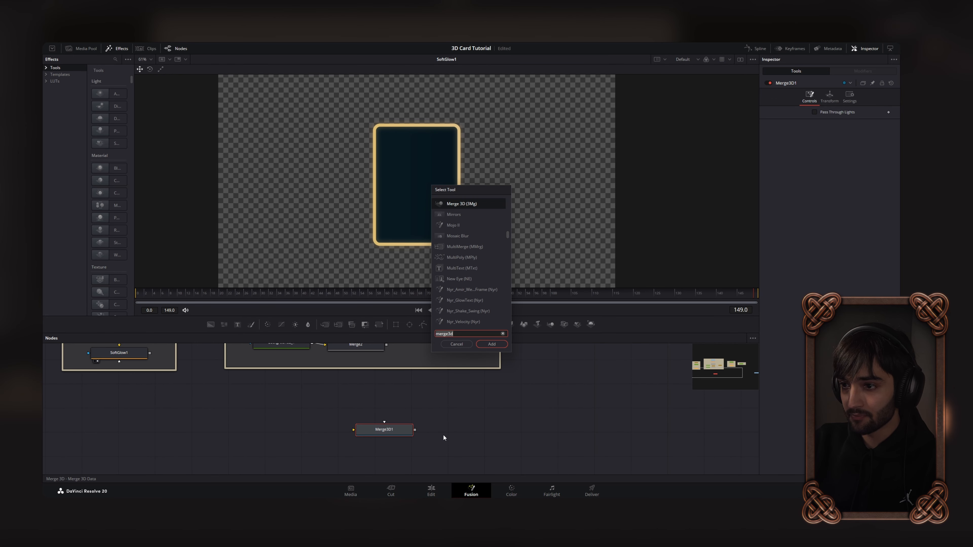
text(trans)
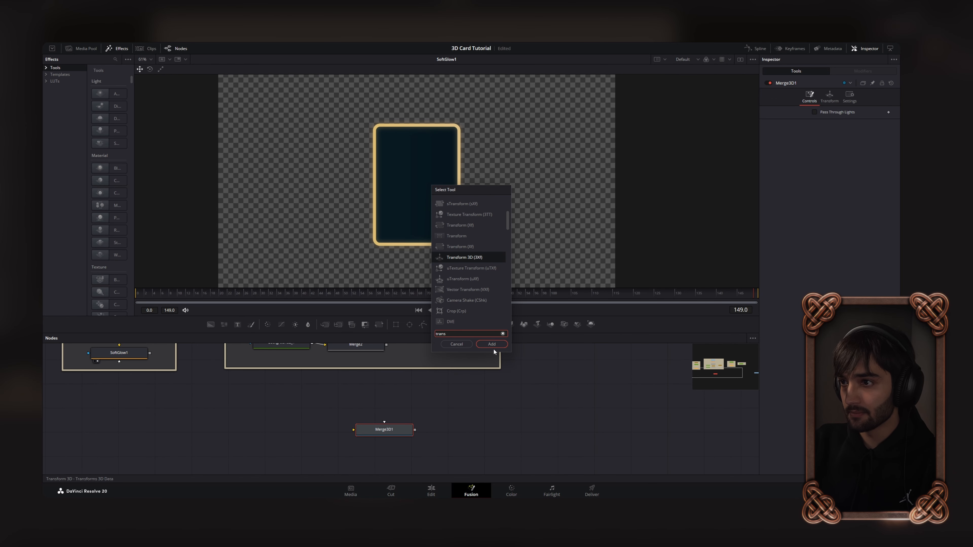
click(491, 345)
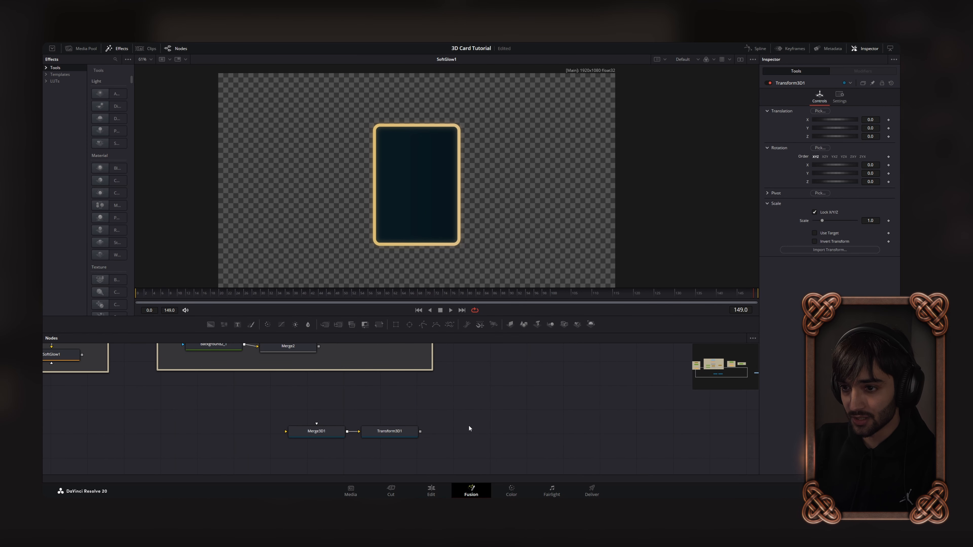
click(398, 435)
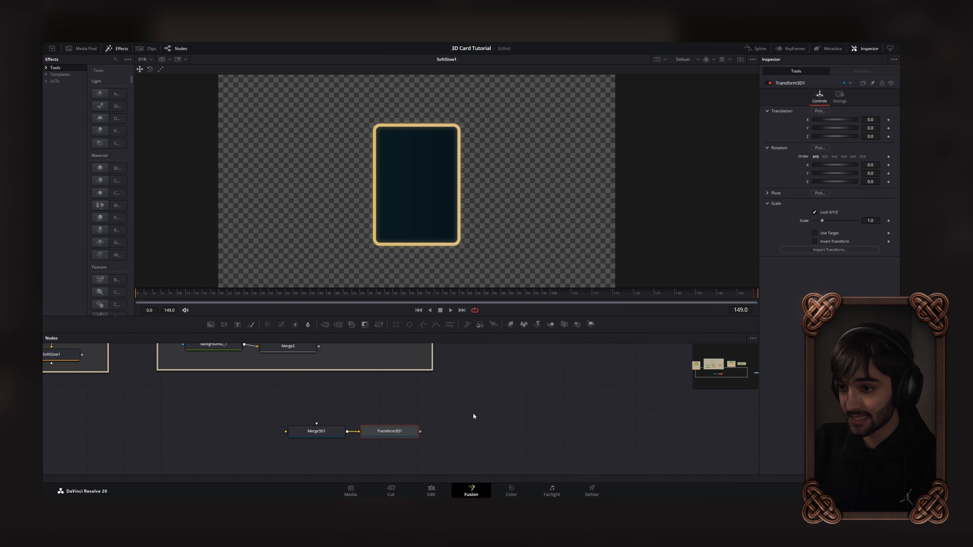
- Add a second Merge 3D node after Transform3D1
key(shift+space)
text(merge)
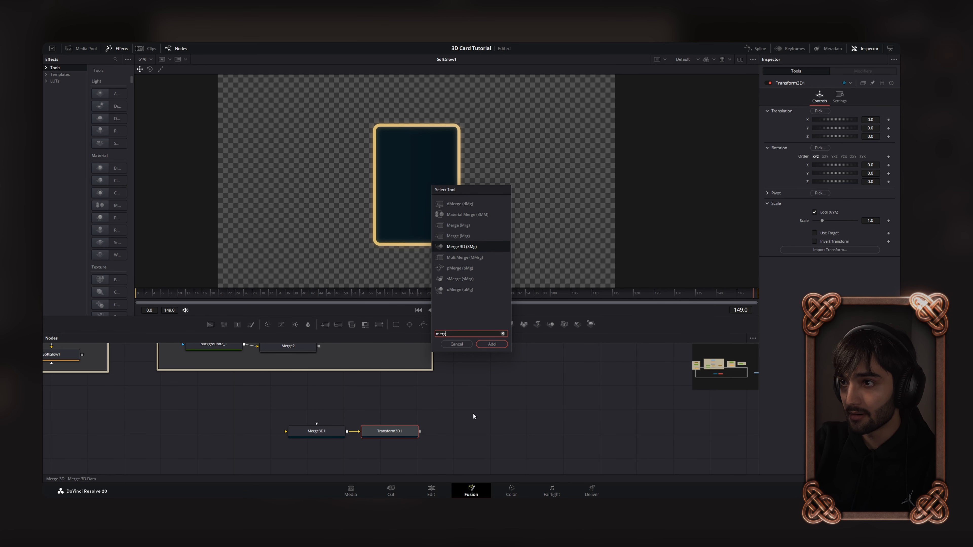
double_click(462, 246)
- Add a Renderer 3D node after Merge3D2 and connect its output to MediaOut1
key(shift+space)
text(rende)
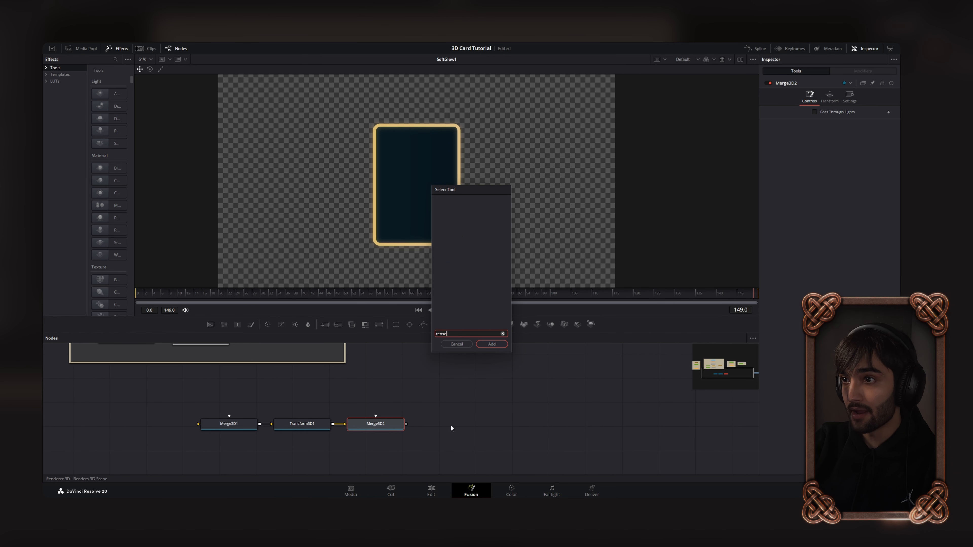
text(r)
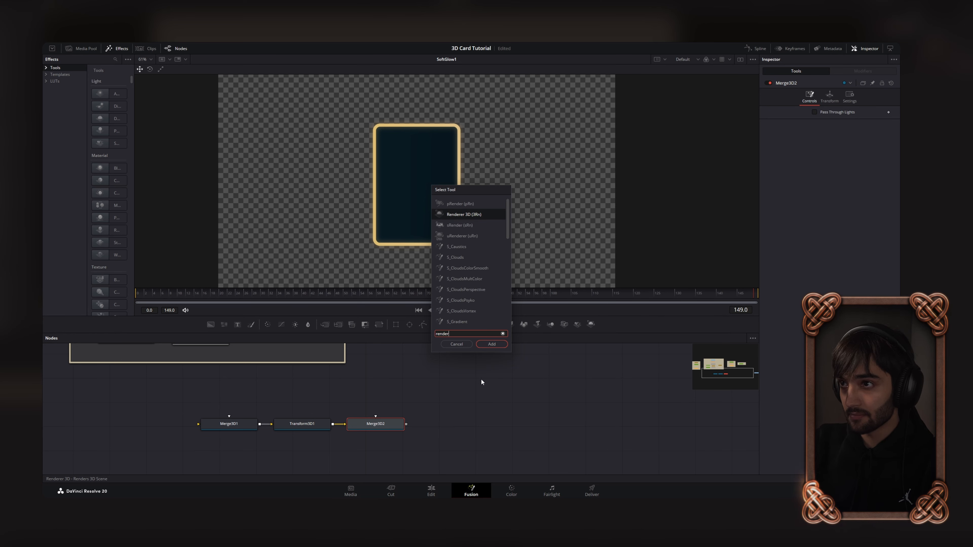
click(490, 347)
drag(281, 424, 572, 411)
scroll(429, 393, down, 5)
scroll(486, 384, up, 2)
drag(537, 392, 487, 402)
scroll(485, 402, down, 4)
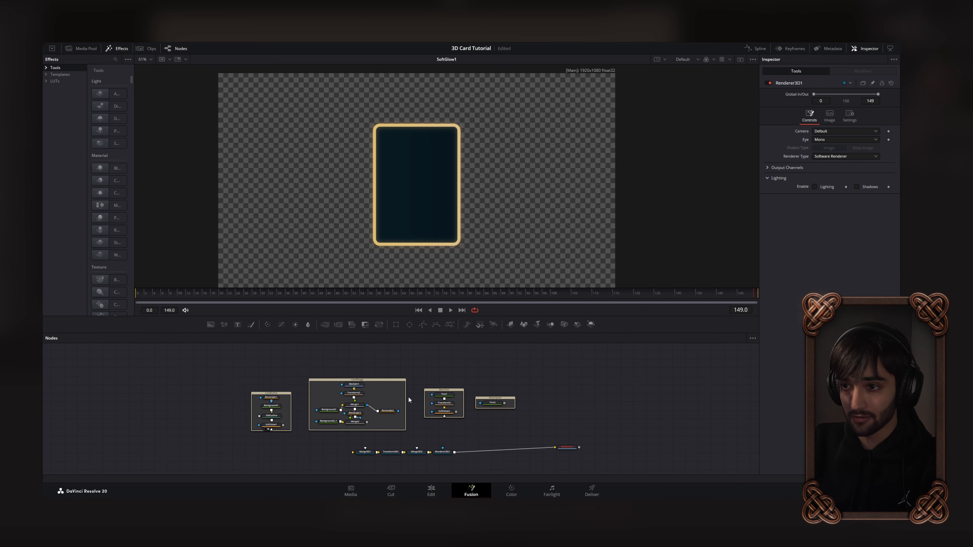
- Add an Image Plane 3D node below the CardFrame group, fed by SoftGlow1
scroll(453, 397, up, 3)
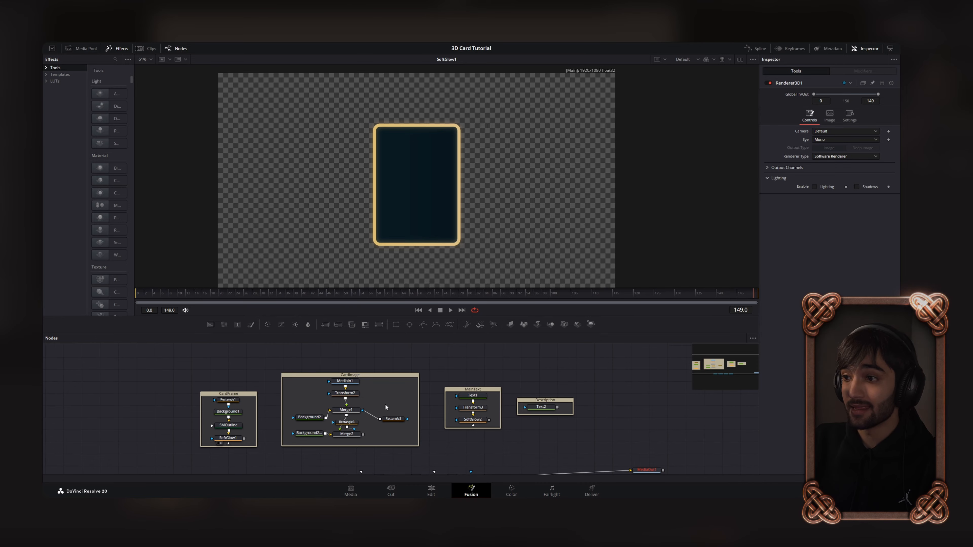
drag(471, 418, 469, 407)
scroll(463, 406, up, 2)
drag(404, 434, 440, 407)
scroll(285, 432, down, 1)
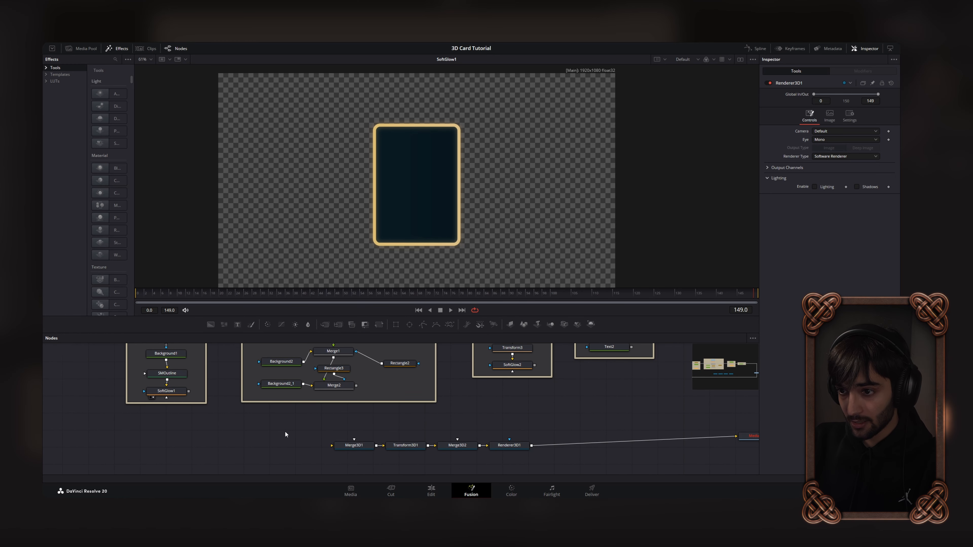
scroll(285, 432, down, 2)
drag(220, 413, 261, 414)
scroll(262, 414, up, 2)
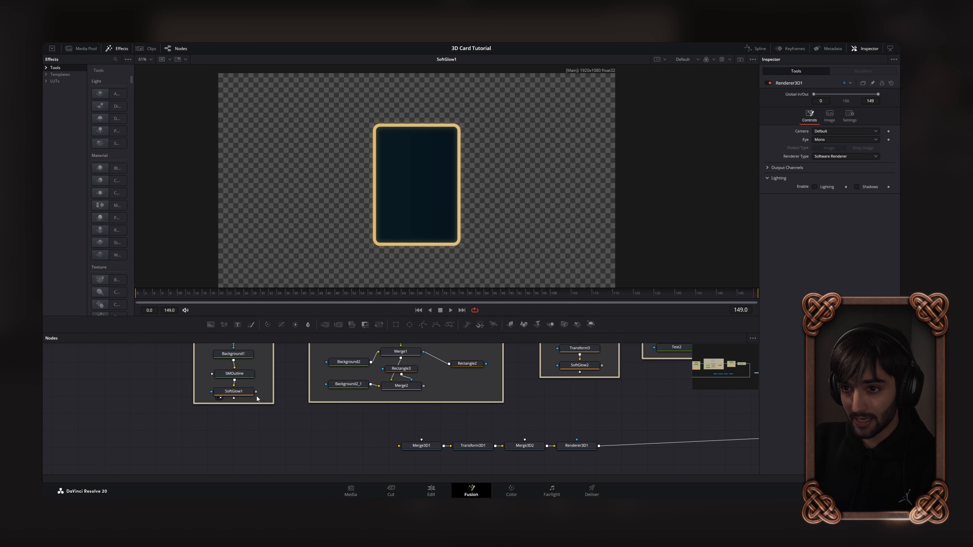
drag(257, 394, 282, 443)
text(render)
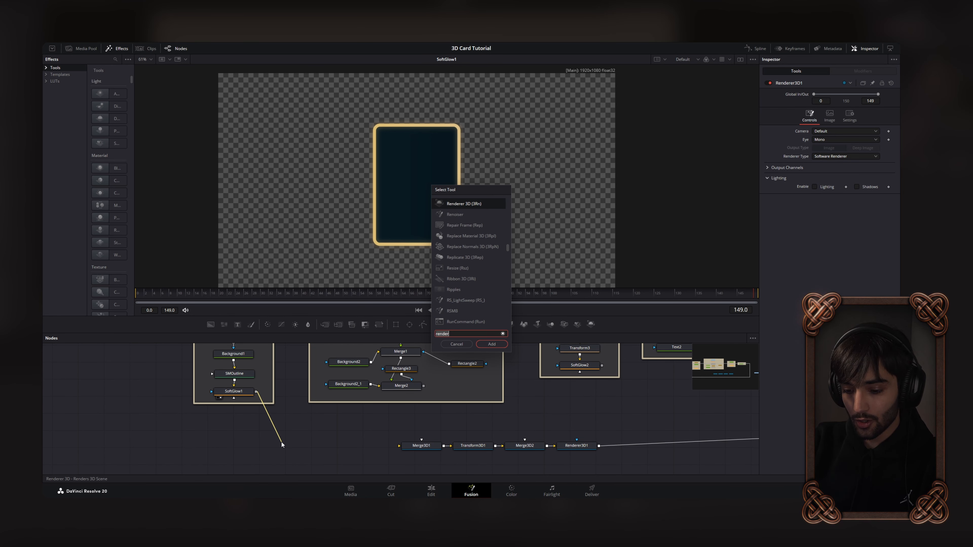
key(BackSpace)
key(BackSpace)
key(BackSpace)
key(BackSpace)
key(BackSpace)
key(BackSpace)
text(imagepla)
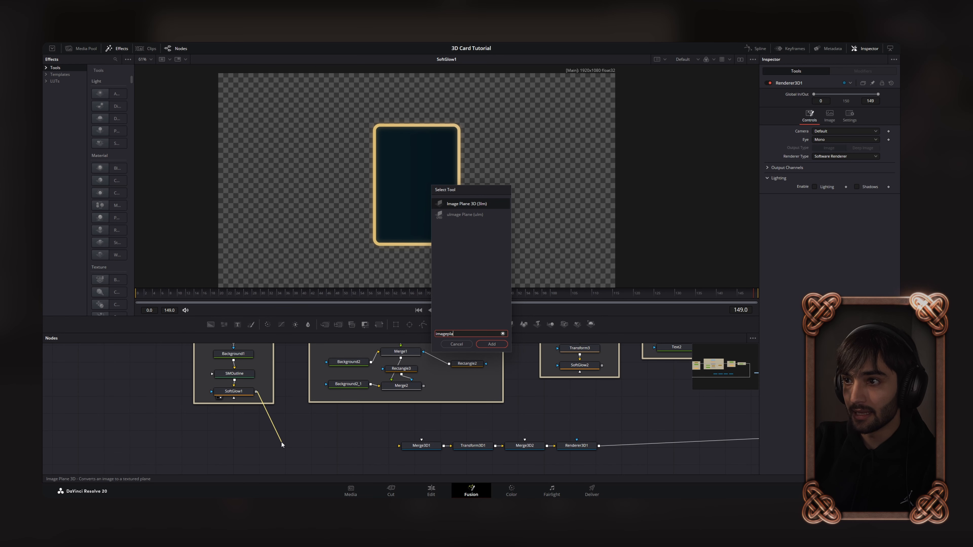
click(491, 344)
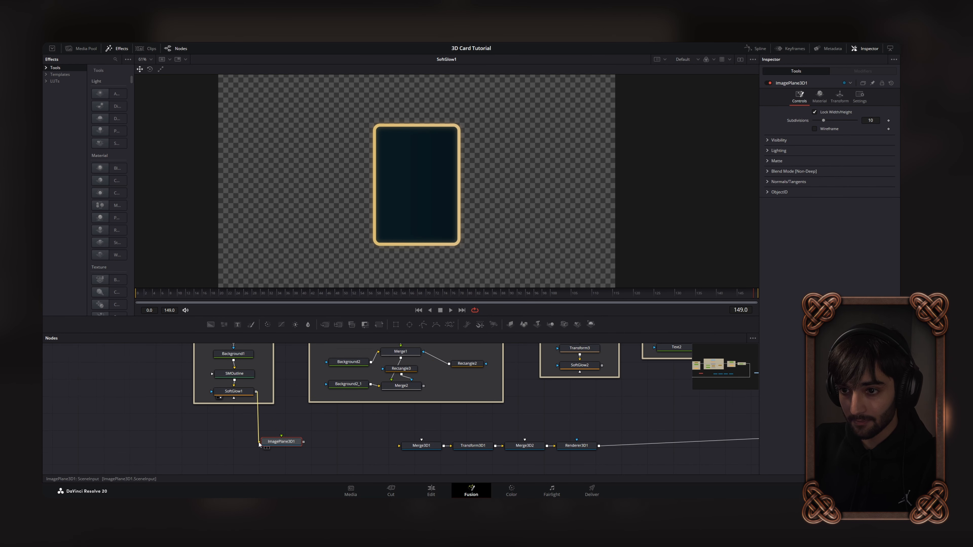
scroll(282, 431, up, 3)
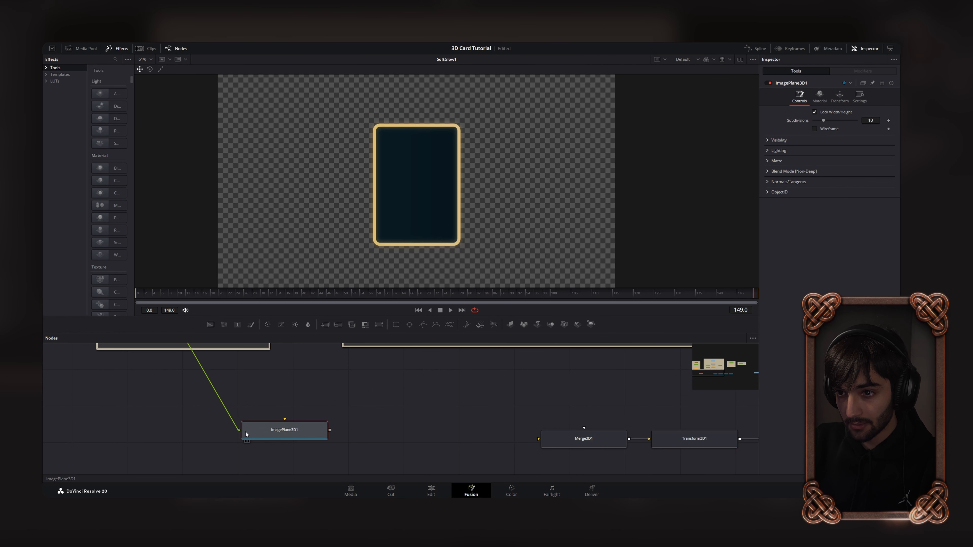
scroll(245, 437, down, 3)
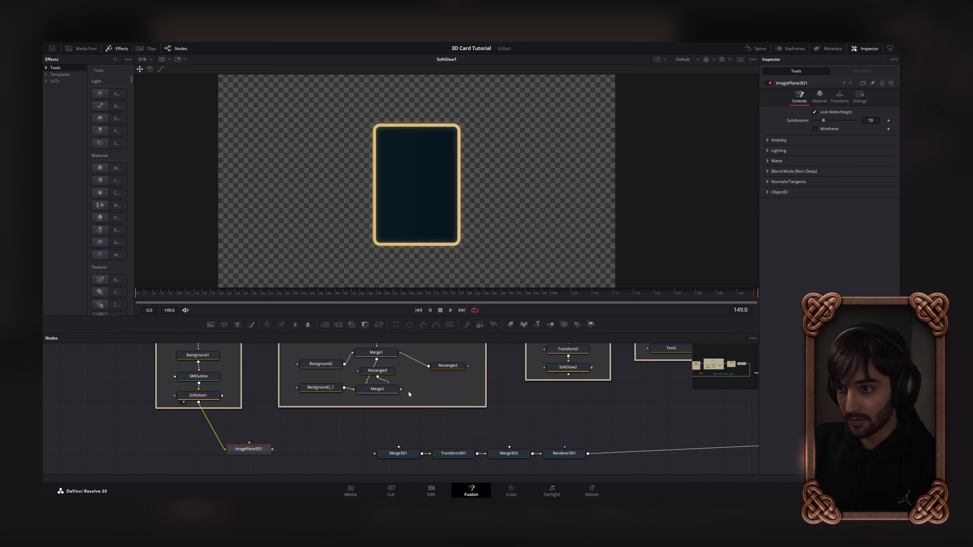
- Add an Image Plane 3D node fed by Merge2 below the CardImage group, deleting the extra Merge3D3 node
drag(377, 415, 357, 453)
click(491, 344)
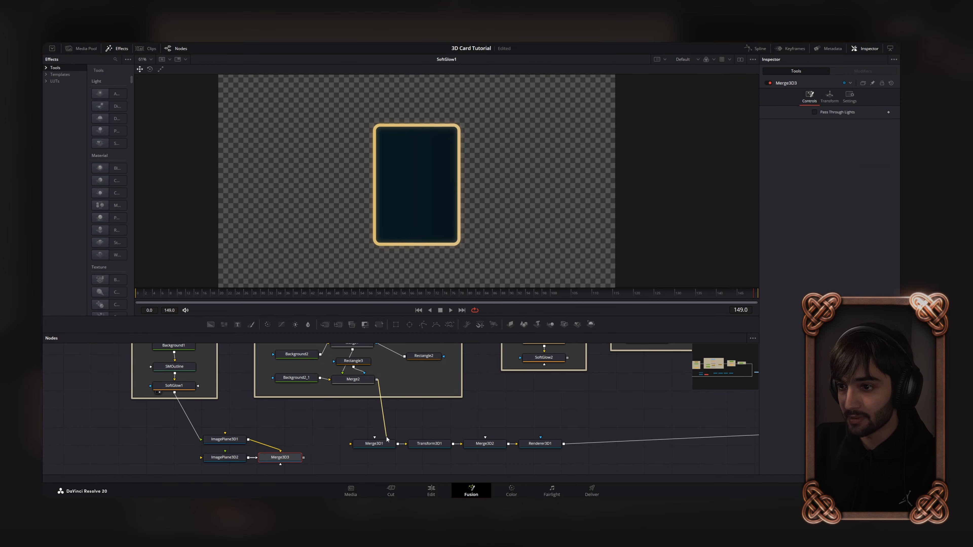
drag(273, 462, 300, 440)
key(Delete)
drag(224, 458, 322, 418)
drag(367, 373, 312, 406)
- Add Image Plane 3D nodes below the MainText and Description groups, fed by SoftGlow2 and Text2
scroll(313, 406, up, 2)
scroll(322, 409, down, 2)
drag(502, 387, 332, 440)
drag(375, 403, 344, 436)
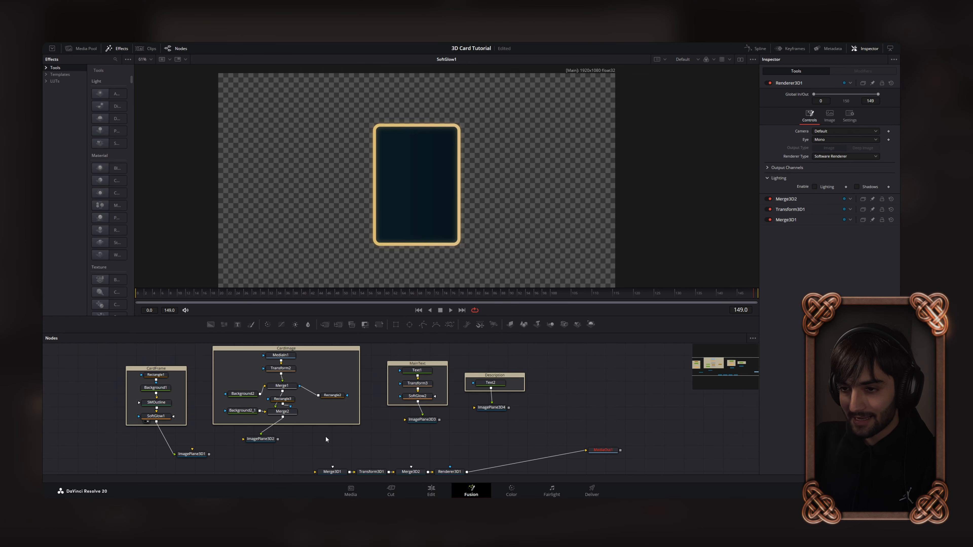
drag(326, 437, 309, 434)
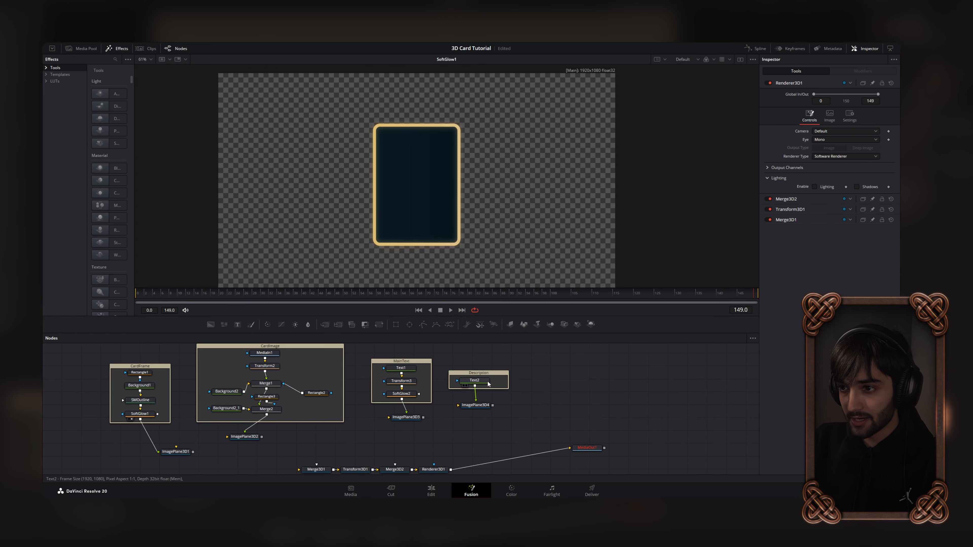
- Connect the outputs of all four Image Plane 3D nodes to Merge3D1
drag(245, 454, 268, 395)
scroll(218, 430, up, 2)
drag(205, 401, 228, 404)
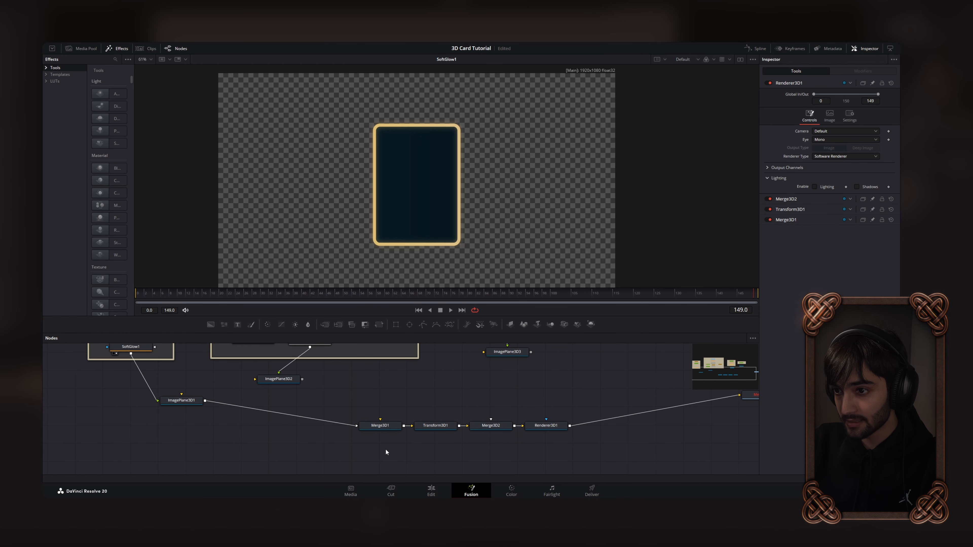
scroll(368, 422, up, 4)
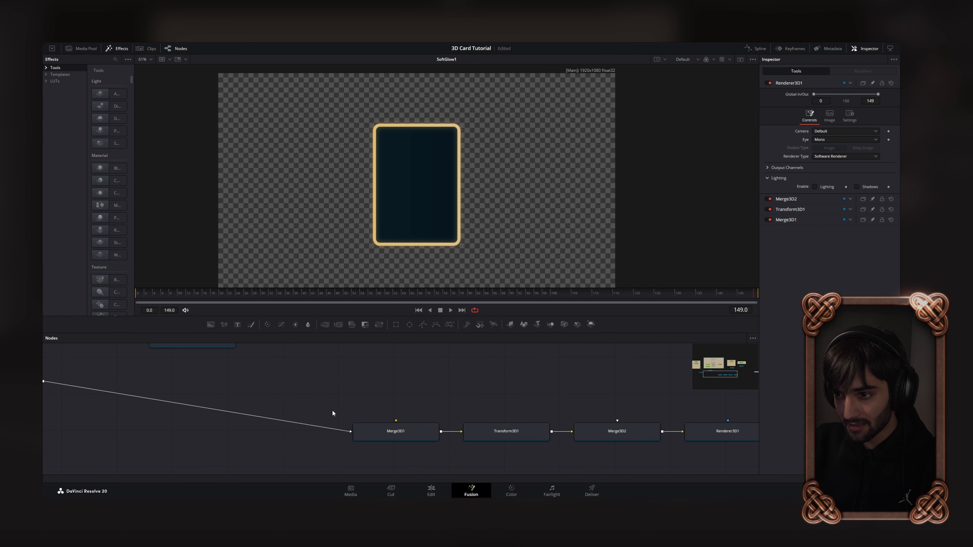
scroll(399, 414, down, 5)
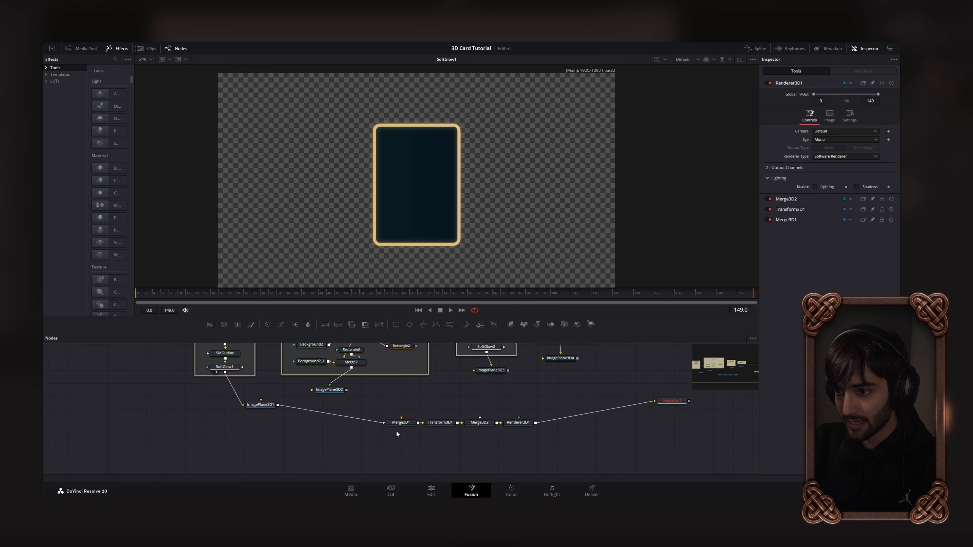
scroll(399, 414, up, 2)
drag(343, 413, 305, 436)
drag(282, 404, 360, 445)
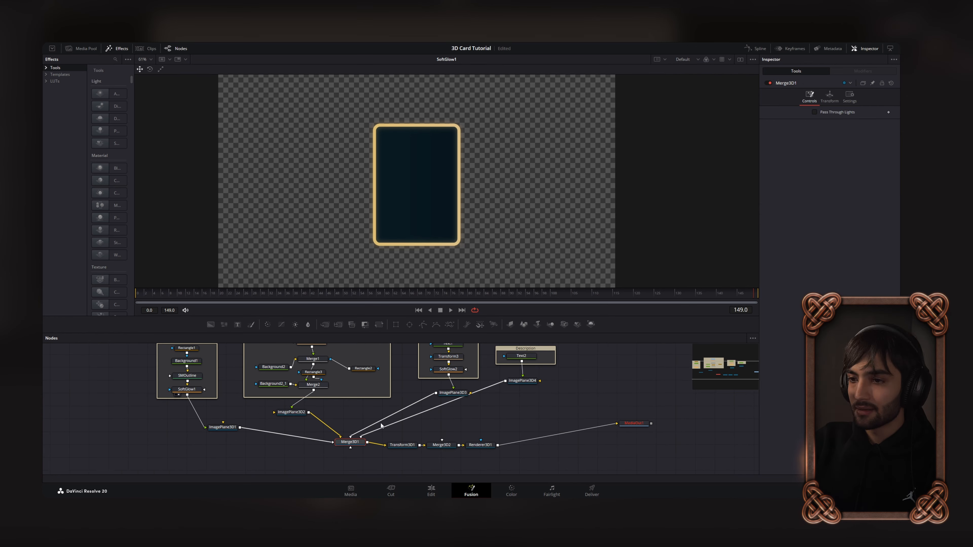
- Switch to two viewers and show Merge3D1 in the first one, framing the card in perspective
click(741, 60)
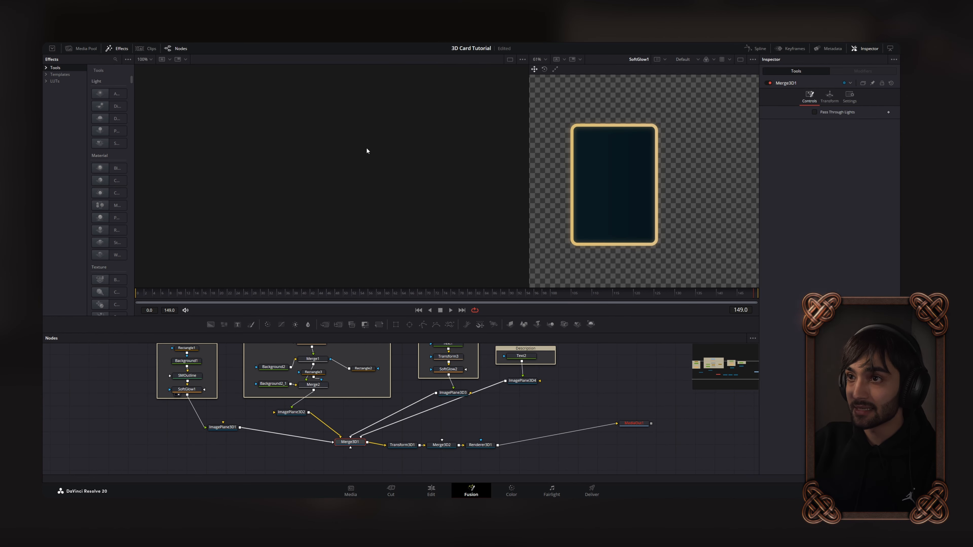
drag(350, 442, 325, 218)
scroll(323, 186, up, 4)
scroll(328, 189, up, 2)
drag(282, 246, 332, 222)
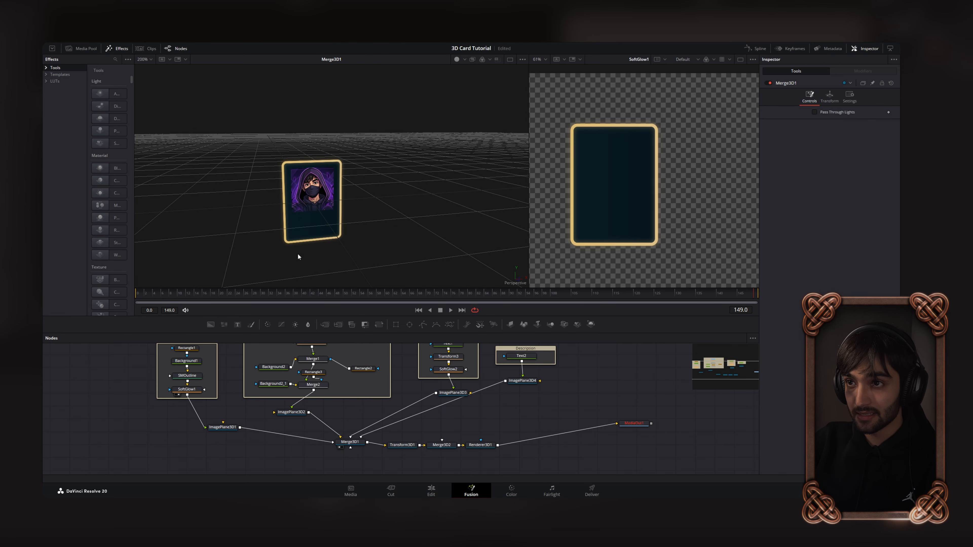
drag(298, 254, 301, 290)
drag(402, 239, 316, 229)
scroll(325, 229, up, 2)
- Try to push the card frame's ImagePlane3D1 back along Z to -0.087
click(221, 428)
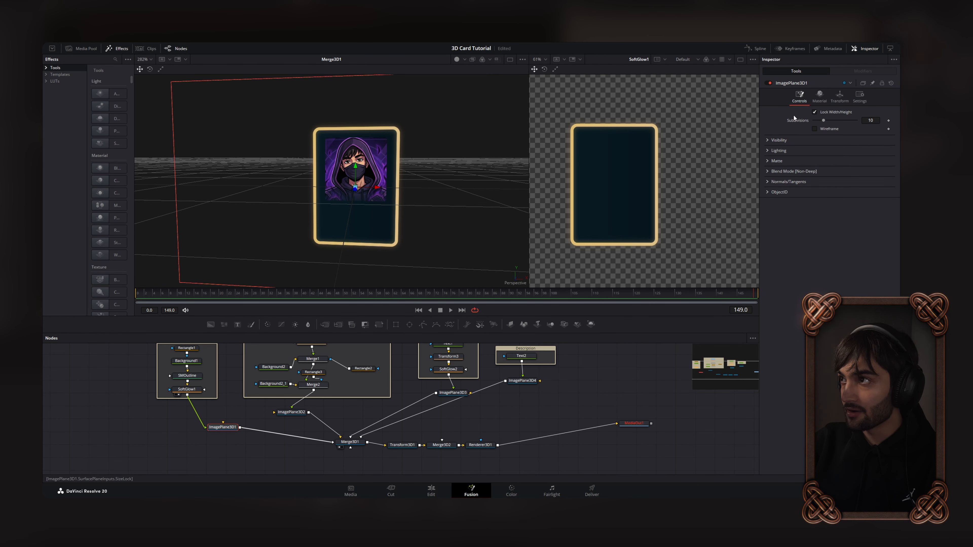
click(838, 98)
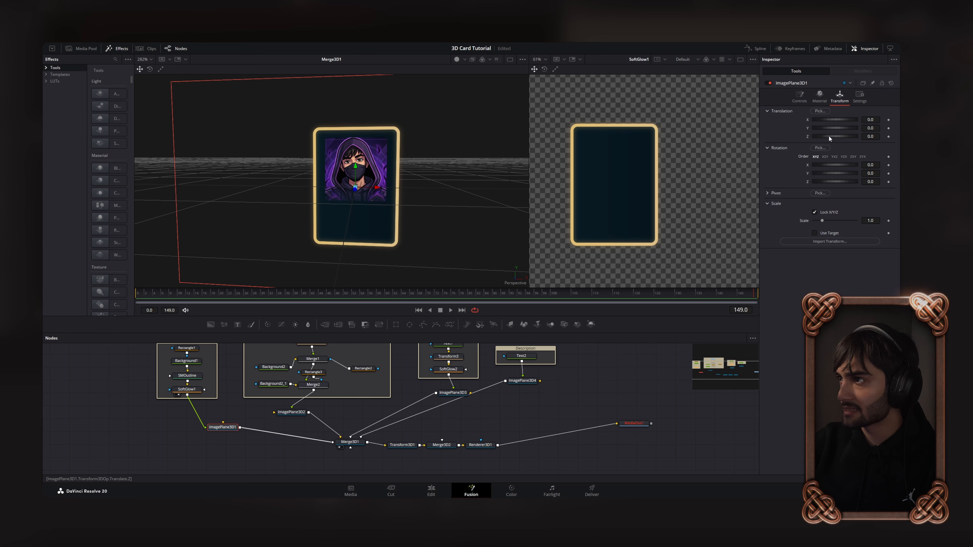
drag(830, 136, 821, 139)
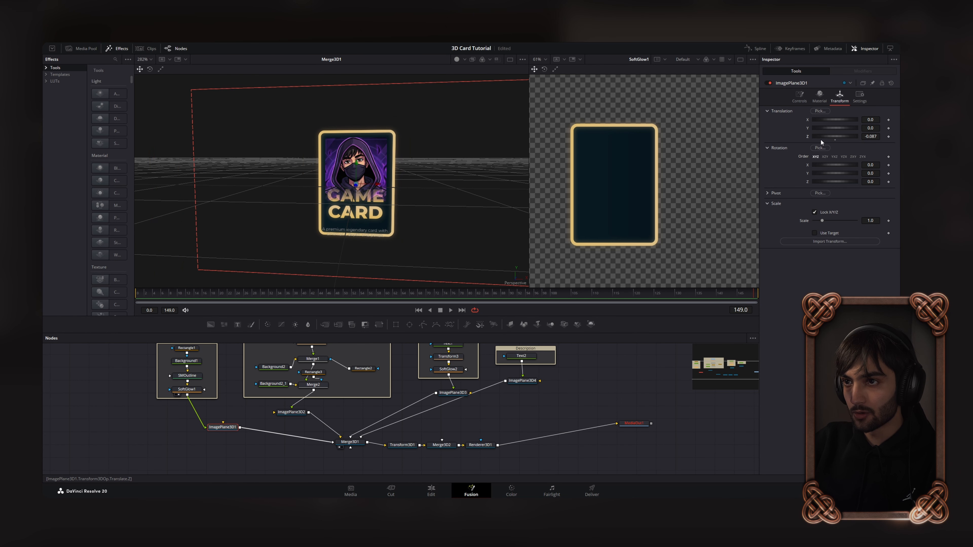
key(ctrl+z)
scroll(394, 161, up, 3)
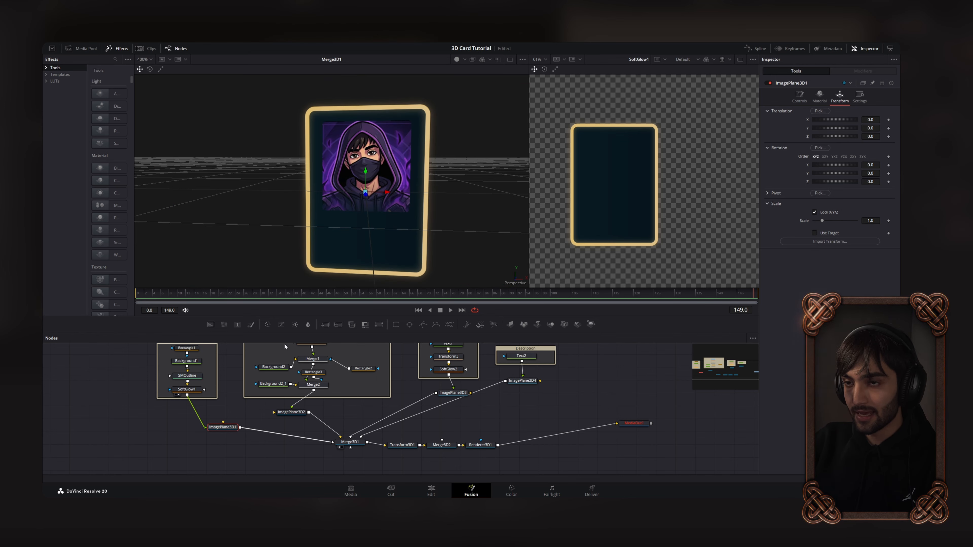
- Move the card image's ImagePlane3D2 forward along Z to about 0.026, in front of the frame
scroll(254, 423, up, 3)
click(250, 410)
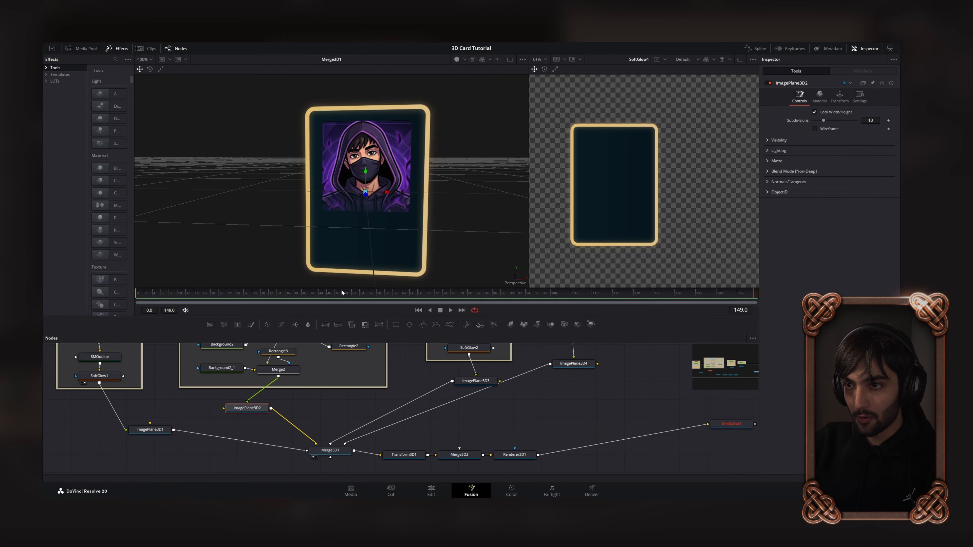
click(843, 99)
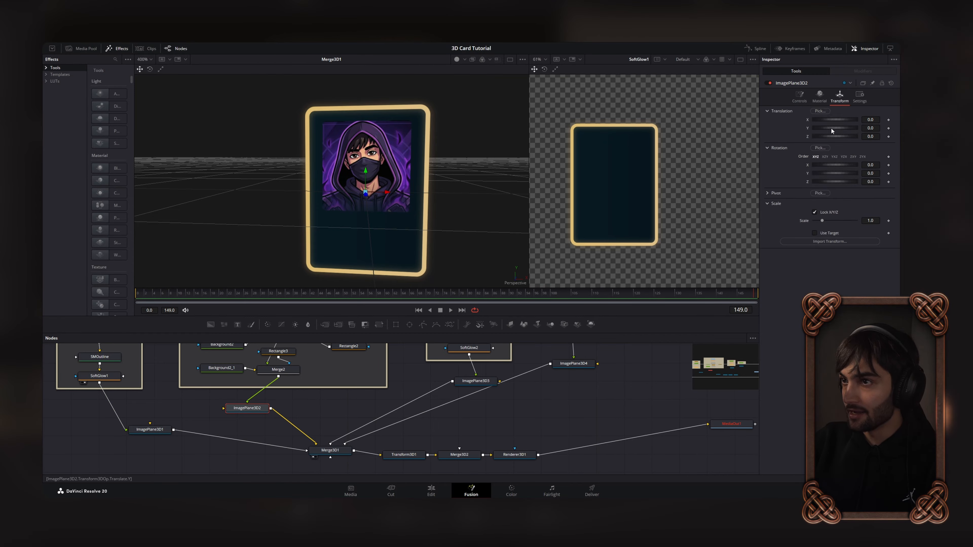
drag(822, 136, 822, 137)
drag(478, 236, 380, 237)
mouse_move(294, 198)
mouse_down()
mouse_move(321, 200)
mouse_move(289, 202)
mouse_move(302, 200)
mouse_up()
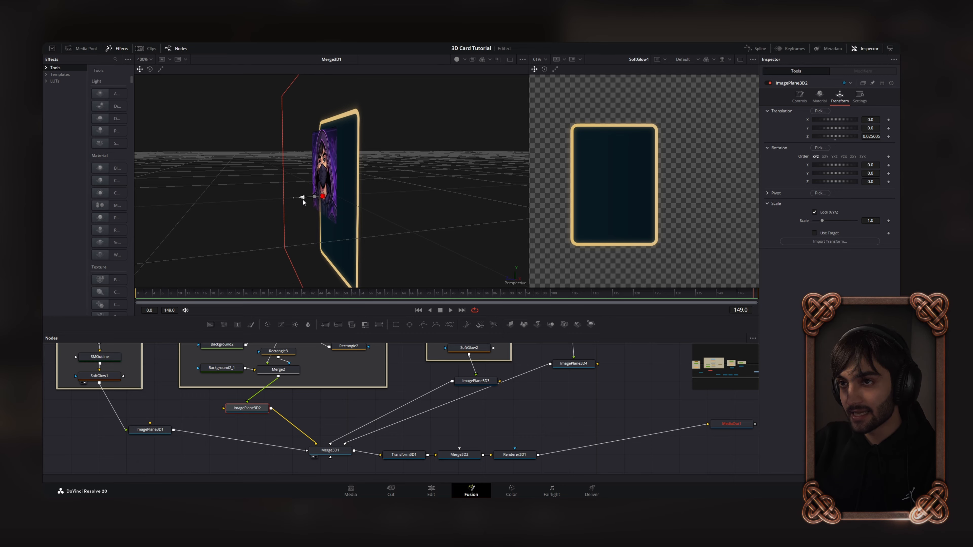
right_click(303, 200)
- Move the MainText and Description image planes forward along Z so they float in front of the card
drag(508, 399, 385, 427)
click(347, 414)
scroll(364, 449, up, 3)
drag(316, 199, 373, 222)
click(479, 427)
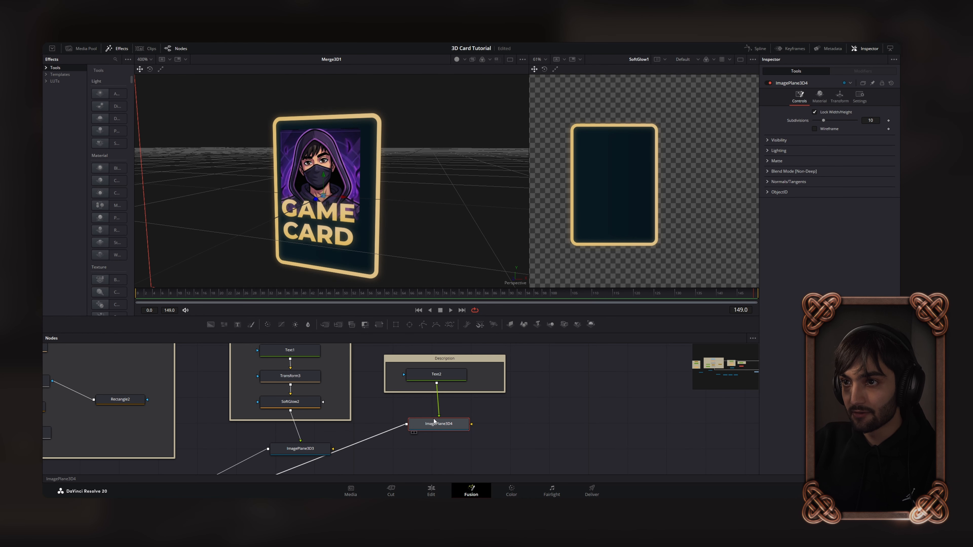
drag(315, 199, 332, 248)
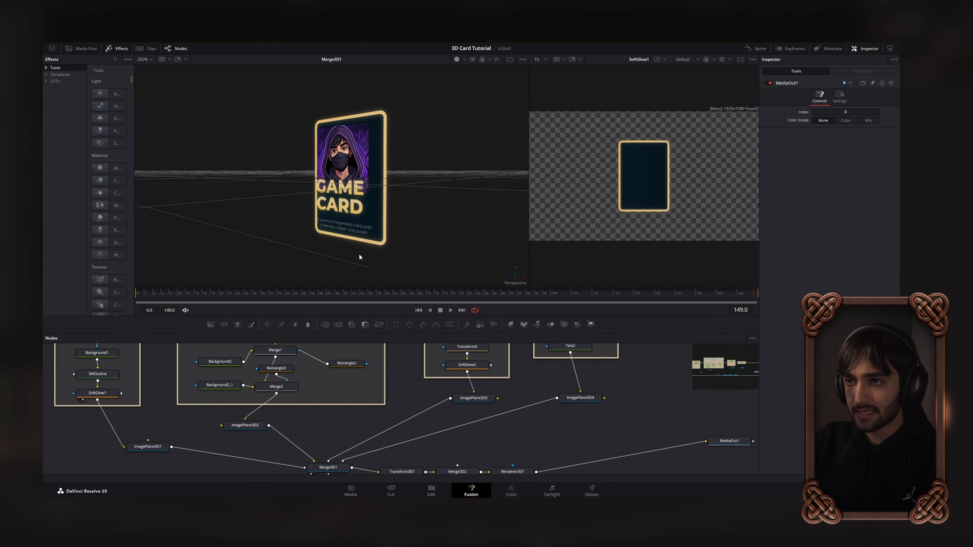
drag(359, 254, 351, 244)
- Add a Camera 3D node, connect it to Merge3D2 and place it directly below that node
drag(475, 473, 372, 398)
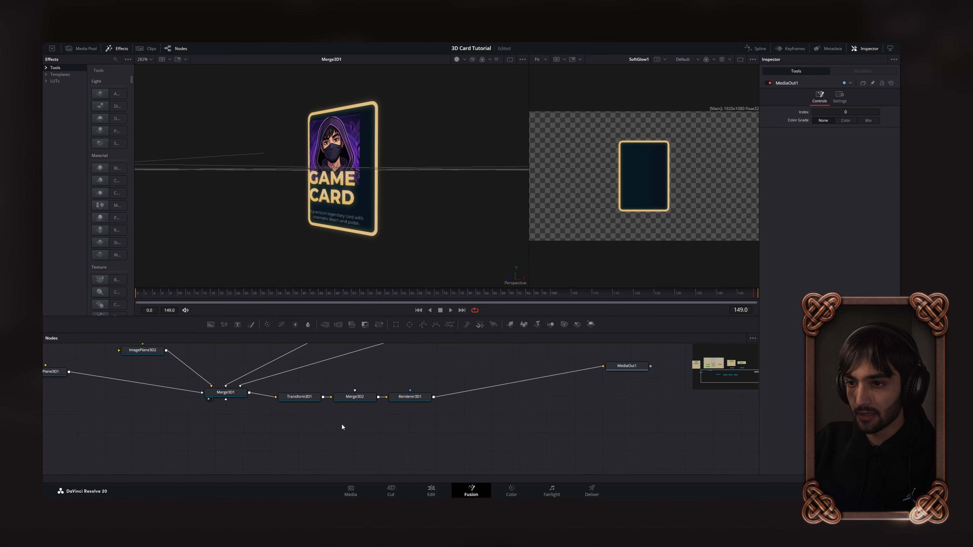
scroll(341, 424, up, 3)
key(shift+space)
text(imagepla)
text(camera)
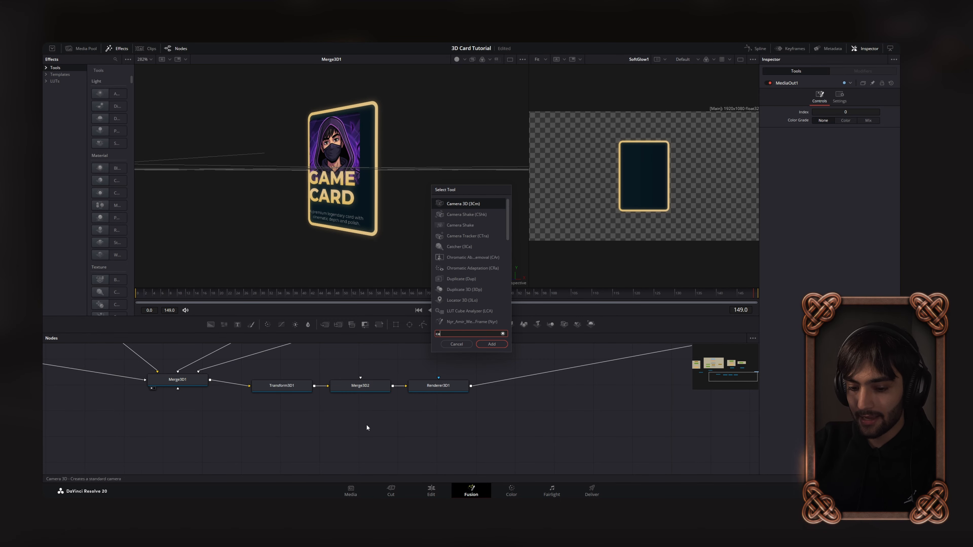
click(492, 344)
drag(381, 425, 371, 386)
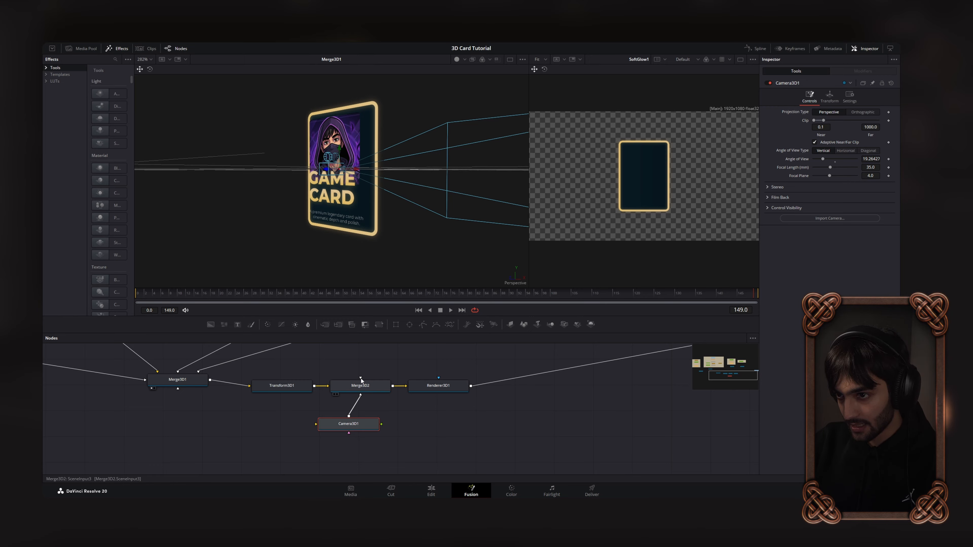
drag(368, 424, 380, 423)
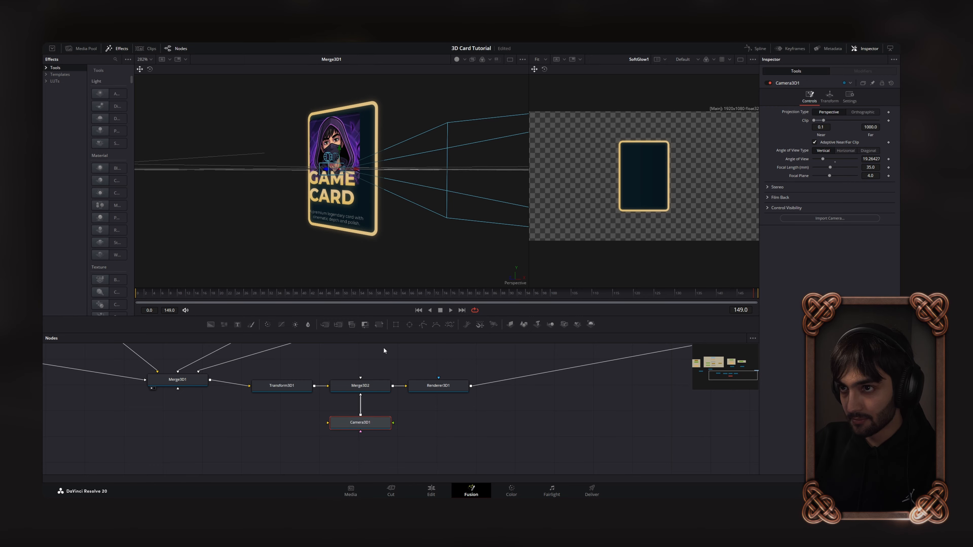
- Move Camera3D1 further below Merge3D2 and add a Transform 3D node for the camera
drag(343, 204, 364, 230)
scroll(344, 282, up, 1)
scroll(366, 258, up, 1)
scroll(364, 230, down, 1)
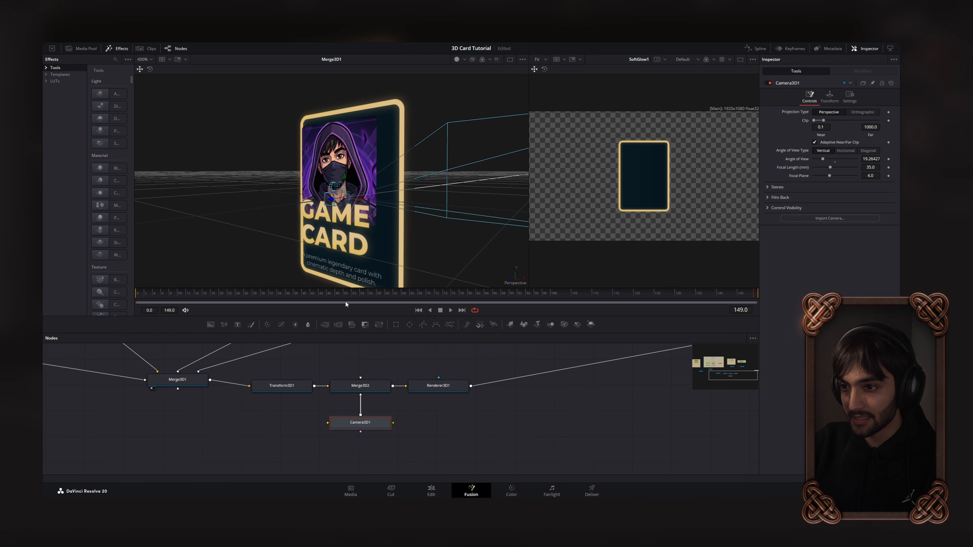
drag(365, 424, 367, 442)
key(shift+space)
text(tra)
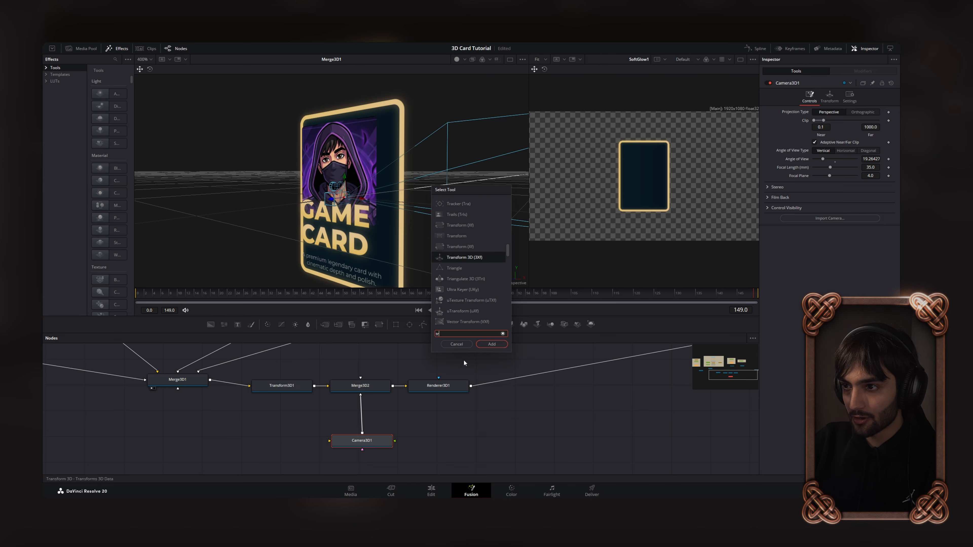
click(492, 344)
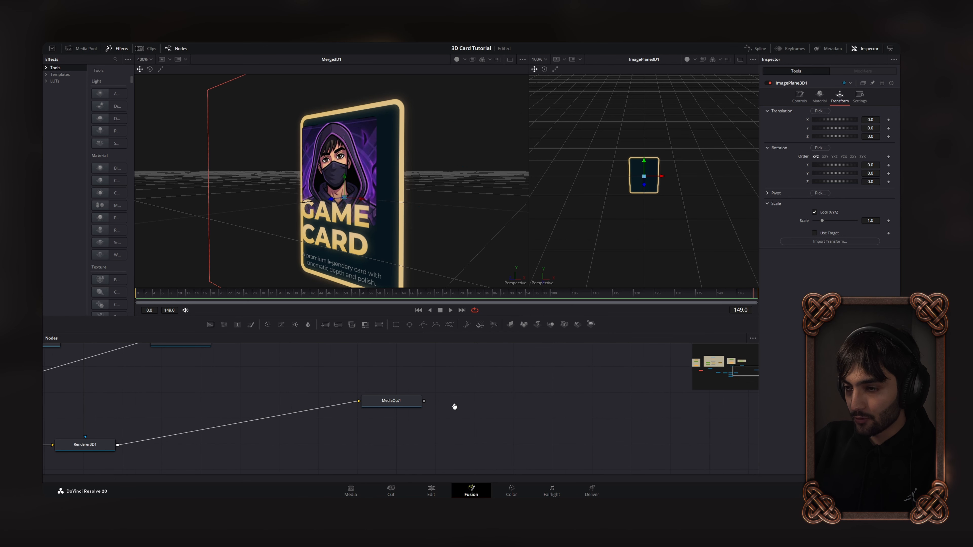
- Show MediaOut1 in the second viewer
click(387, 401)
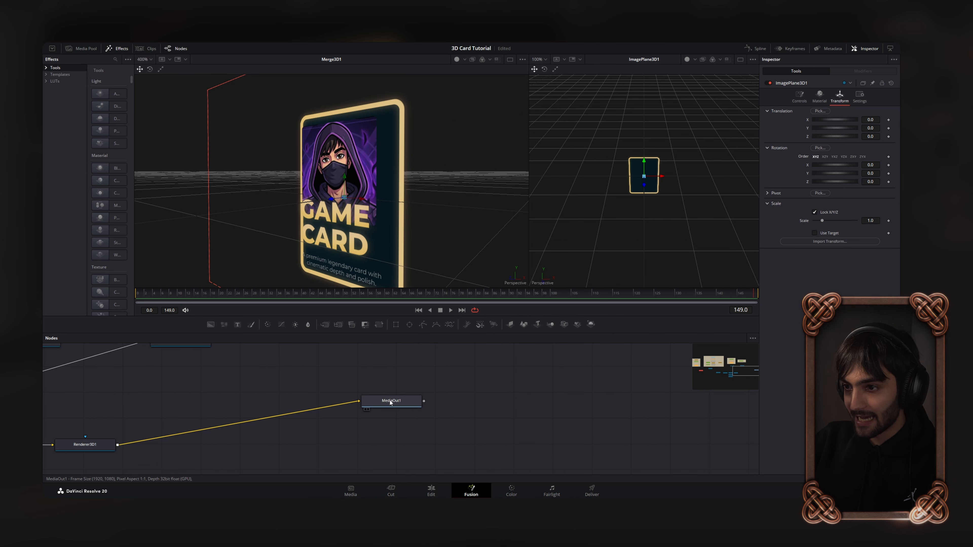
key(2)
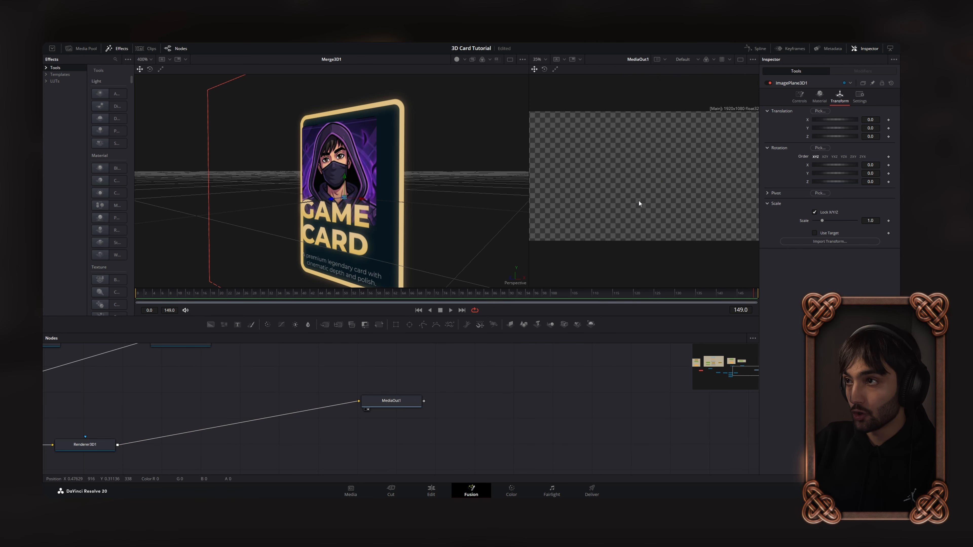
- Pull the camera back by setting Transform3D2's Z translation to about 1.01 so the whole card fits the frame
mouse_move(194, 425)
mouse_down()
mouse_move(318, 412)
mouse_move(301, 400)
mouse_move(320, 360)
mouse_up()
click(268, 389)
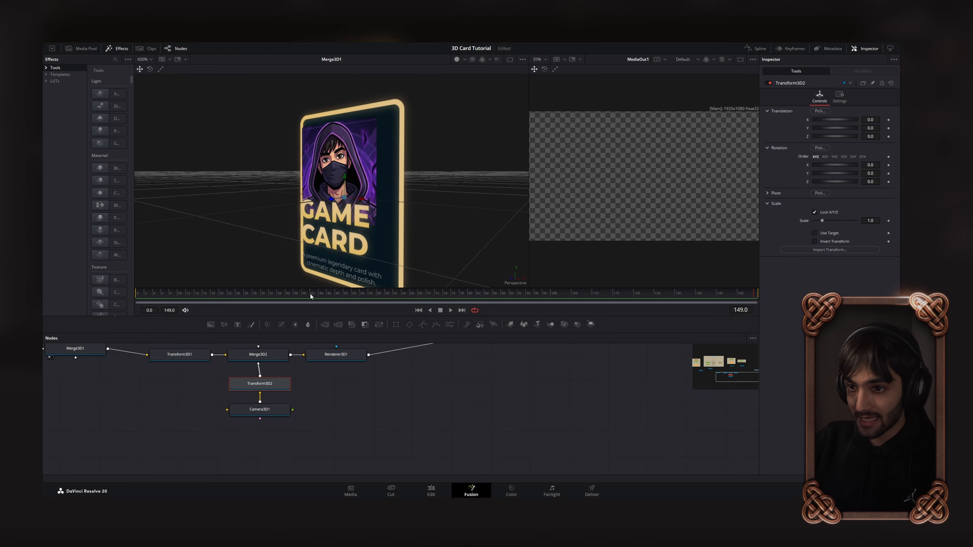
drag(824, 136, 825, 138)
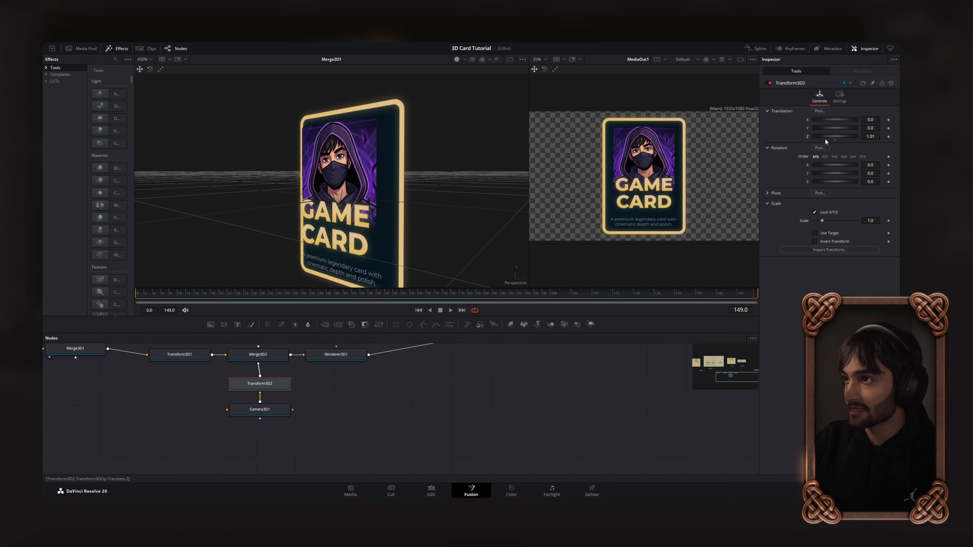
- Change Renderer3D1's renderer type to Hardware Renderer
click(360, 401)
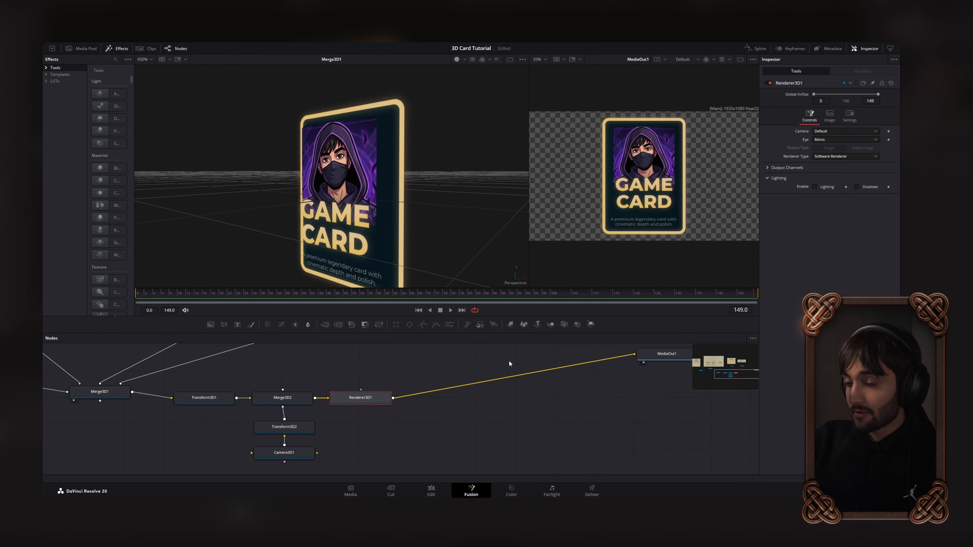
click(824, 157)
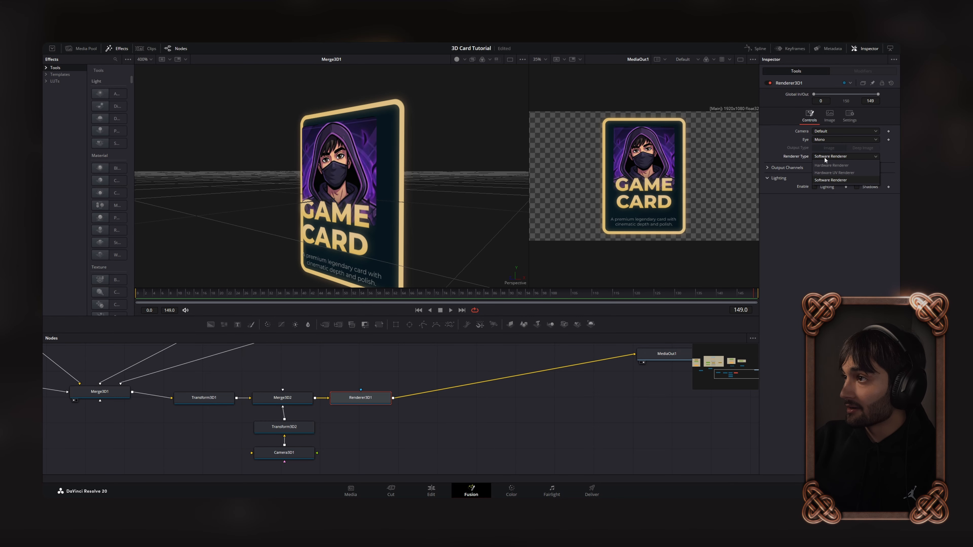
click(830, 166)
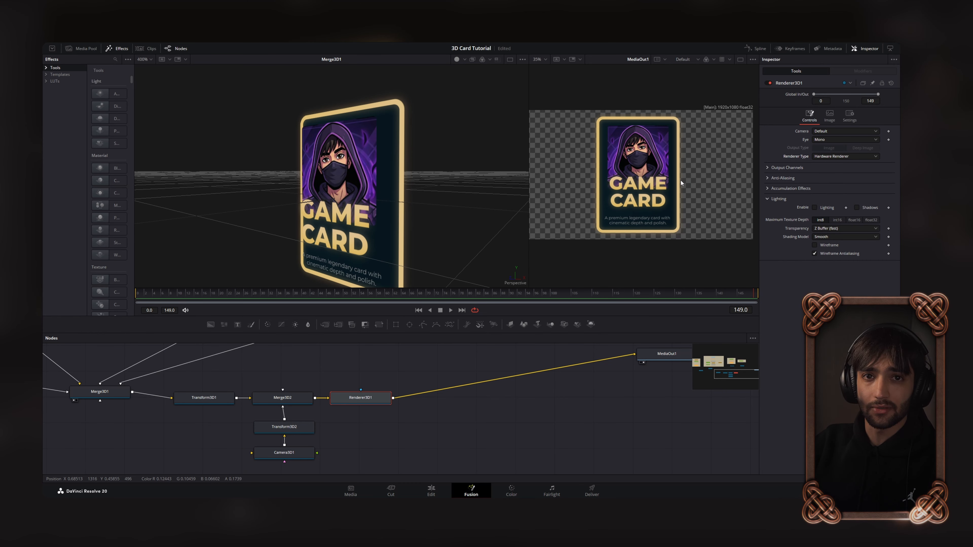
- Test the card's depth by rotating Transform3D1 about Y to -55 in an enlarged MediaOut1 view, and bring it back to about -0.2
scroll(402, 353, left, 3)
click(322, 406)
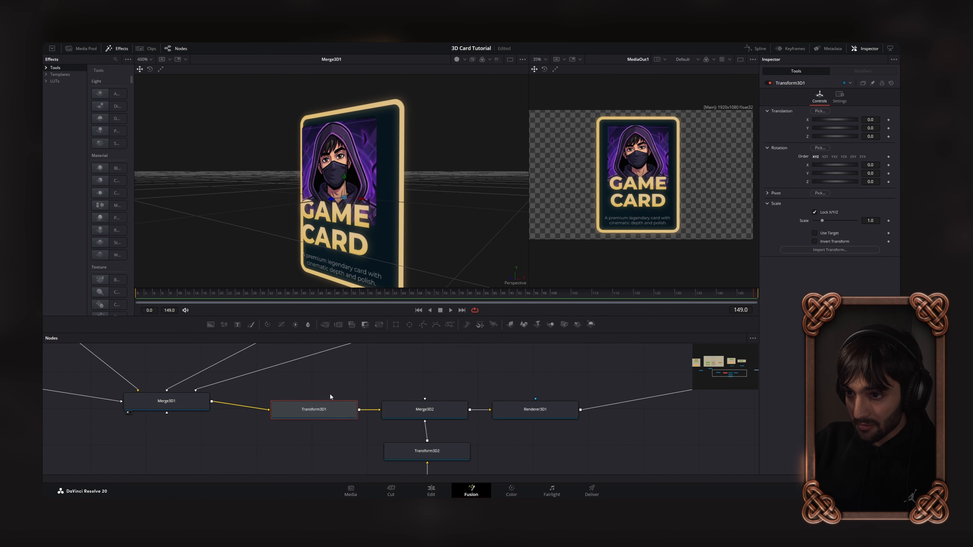
scroll(412, 396, left, 3)
drag(303, 398, 345, 433)
scroll(344, 434, down, 2)
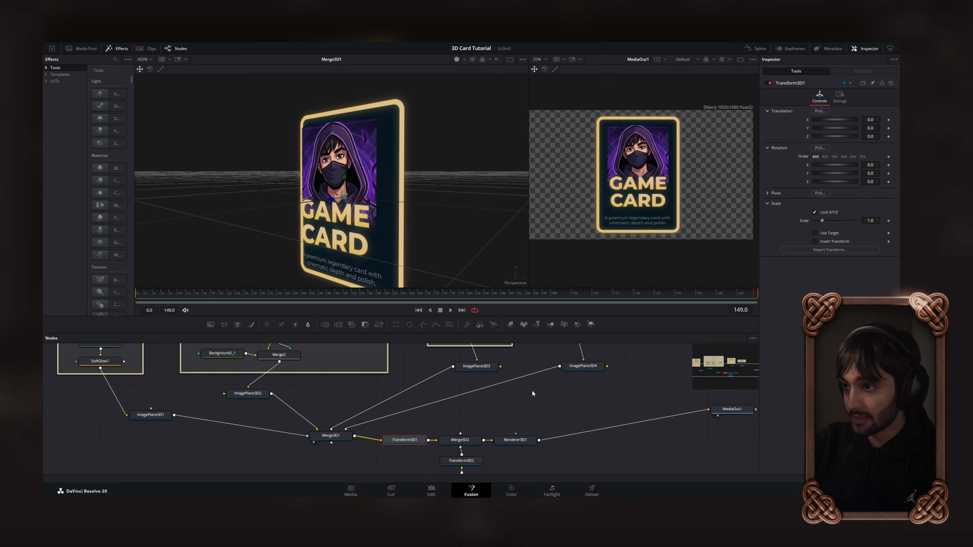
scroll(421, 422, down, 1)
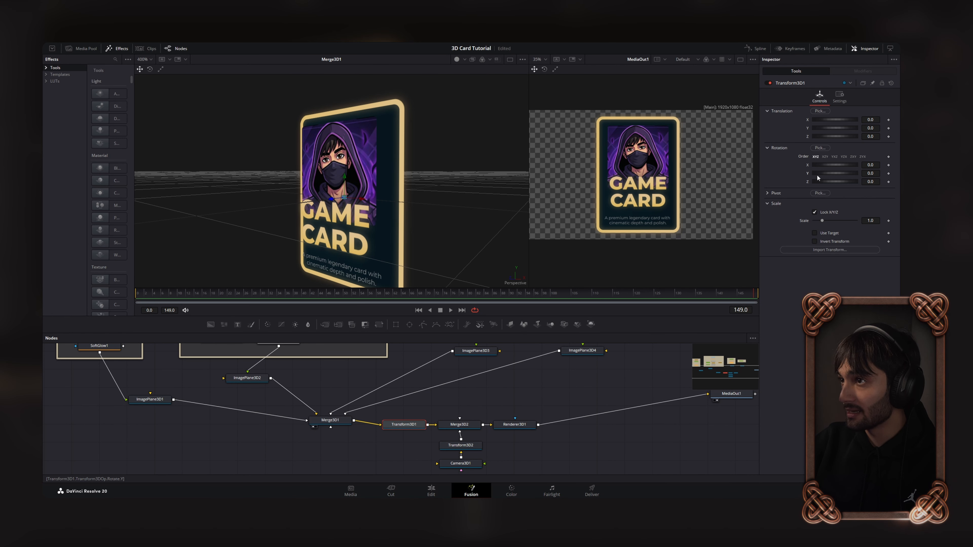
drag(818, 175, 685, 184)
drag(528, 198, 326, 195)
scroll(586, 201, up, 2)
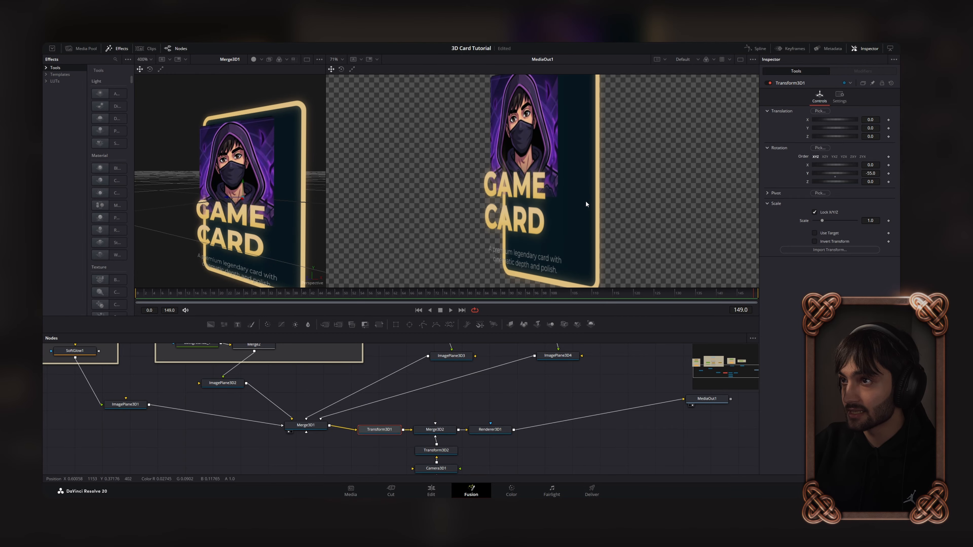
mouse_move(814, 174)
mouse_down()
mouse_move(830, 177)
mouse_move(820, 177)
mouse_up()
scroll(607, 186, down, 2)
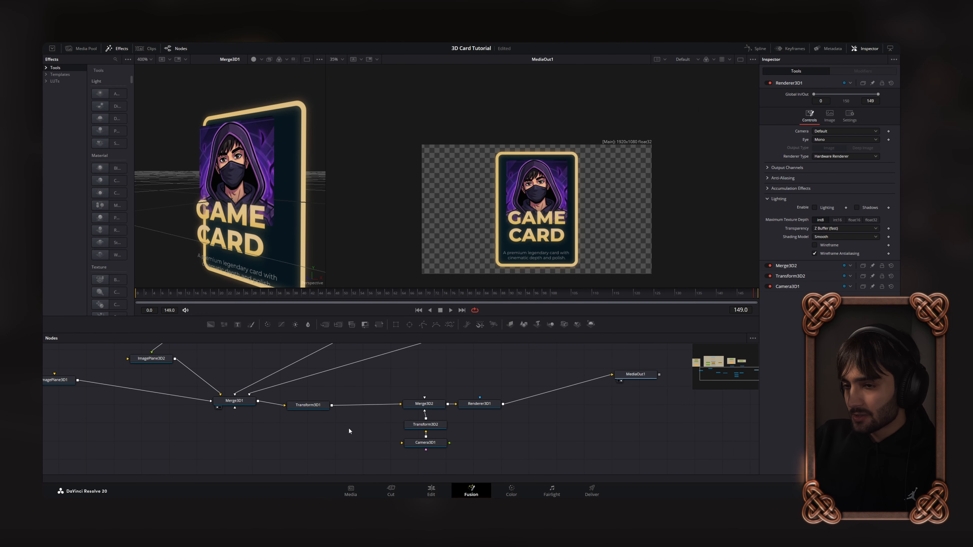
- Add a second Transform 3D node for the card directly after Transform3D1
click(313, 405)
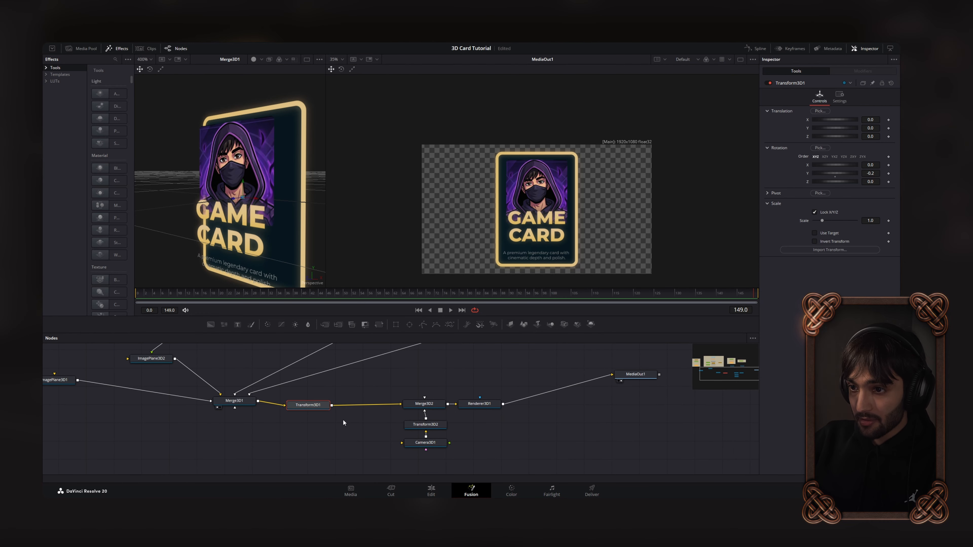
key(shift+space)
text(trans)
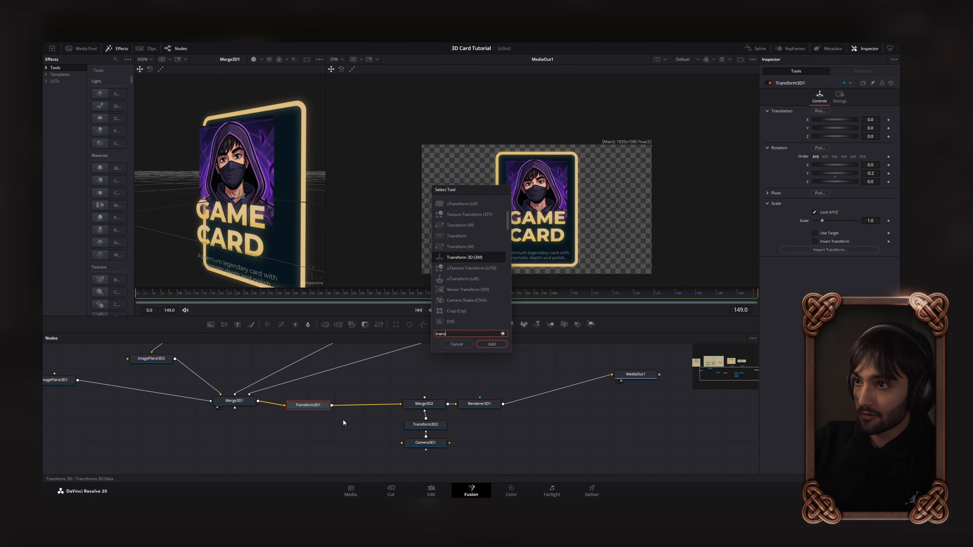
click(486, 345)
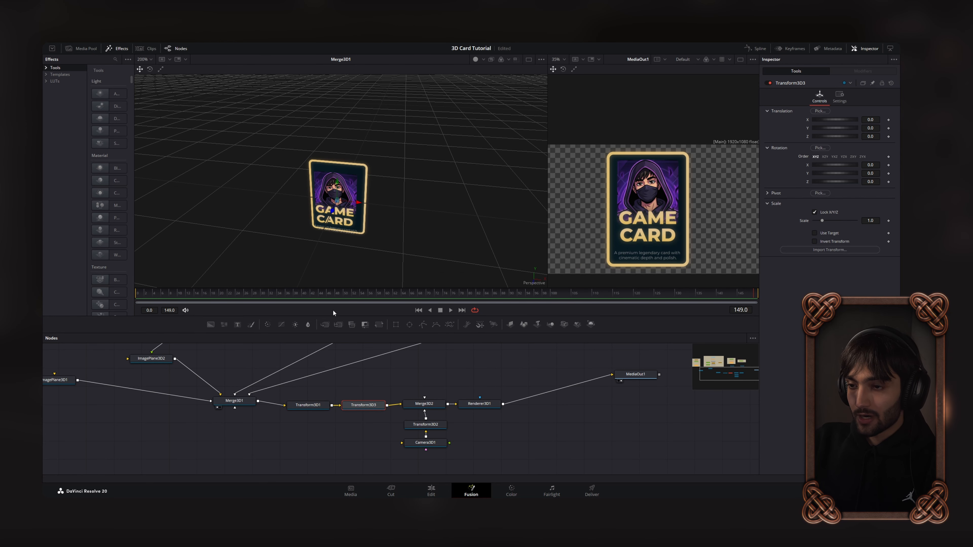
- Keyframe Transform3D3's X, Y and Z translation at frame 20
click(186, 298)
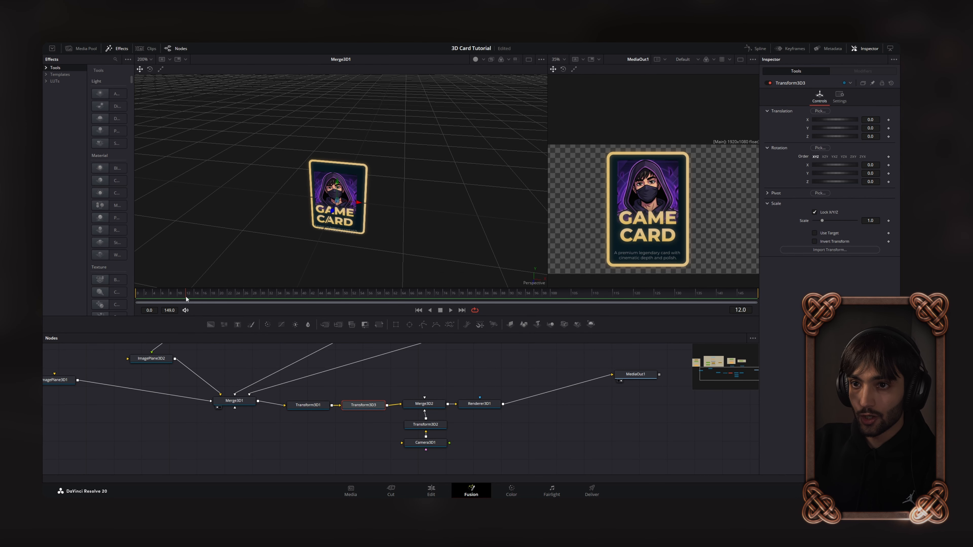
drag(216, 297, 221, 299)
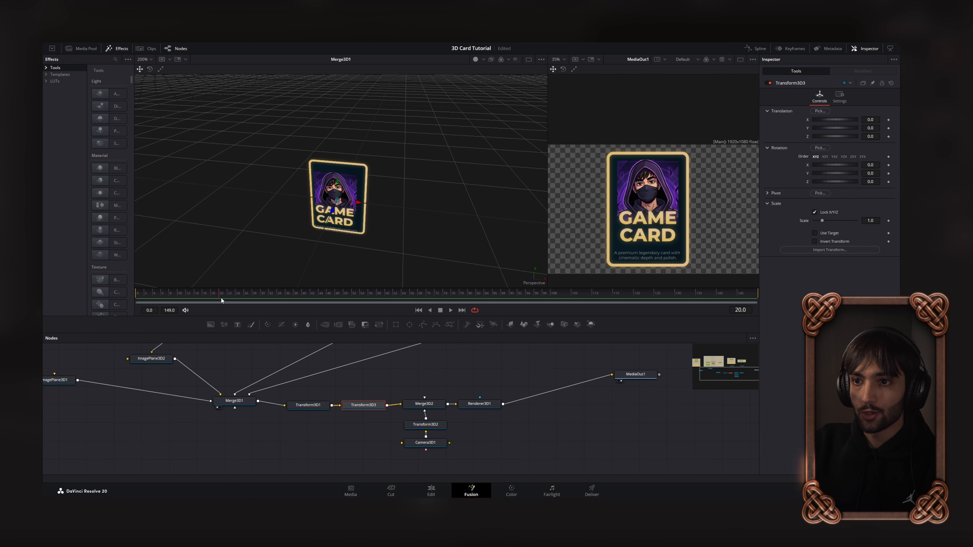
click(888, 120)
click(888, 128)
click(888, 136)
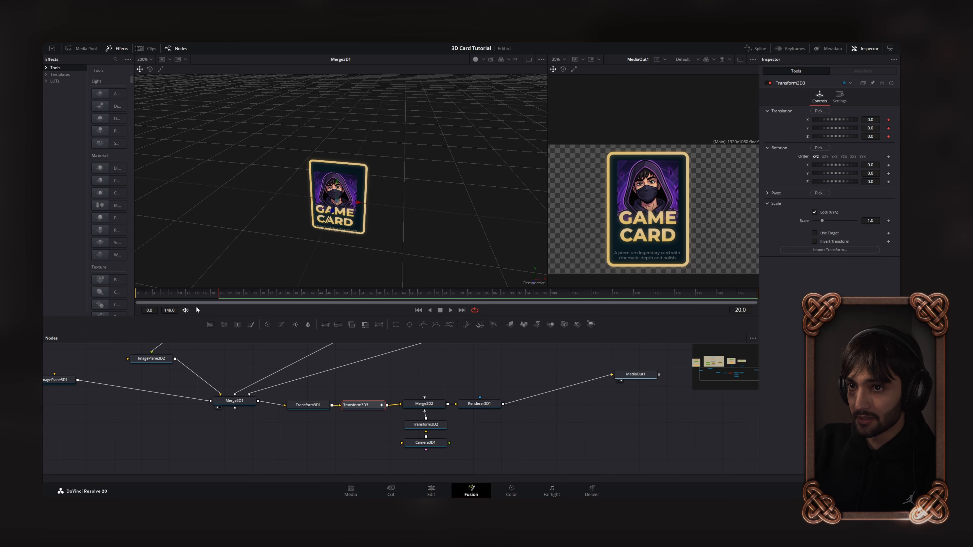
- At frame 0, move the card up and back out of the frame with Transform3D3, Y about 0.63 and Z about -1.88, and preview the entrance
drag(166, 298, 138, 299)
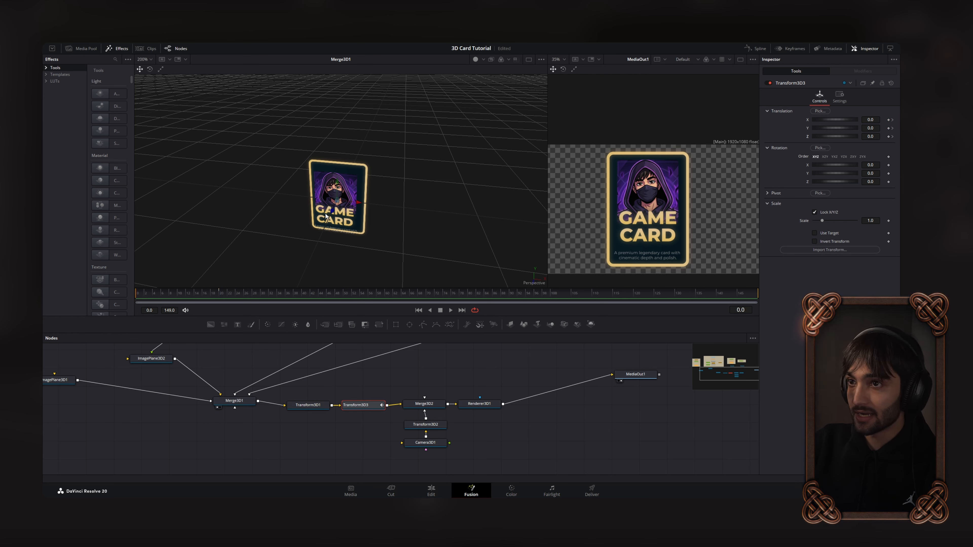
drag(333, 211, 336, 110)
scroll(349, 192, up, 2)
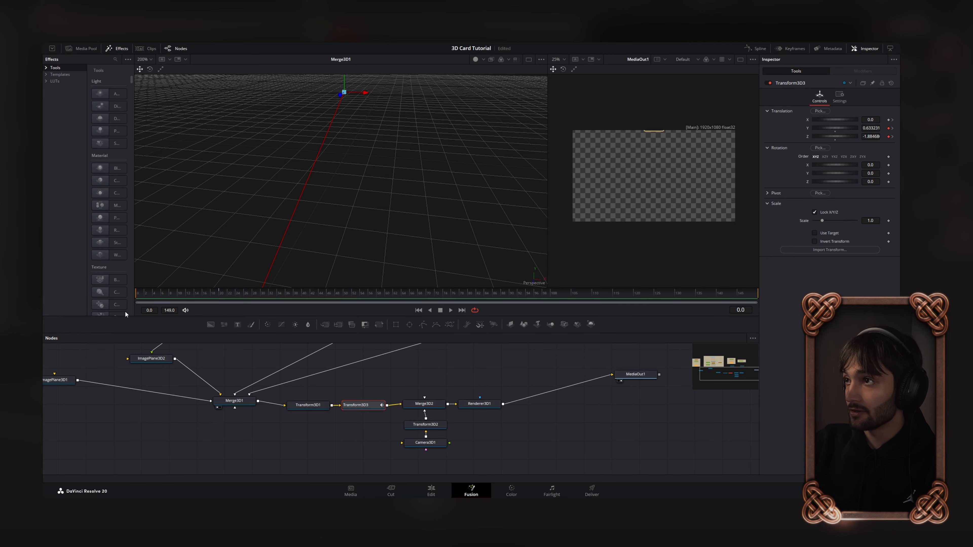
drag(137, 295, 241, 325)
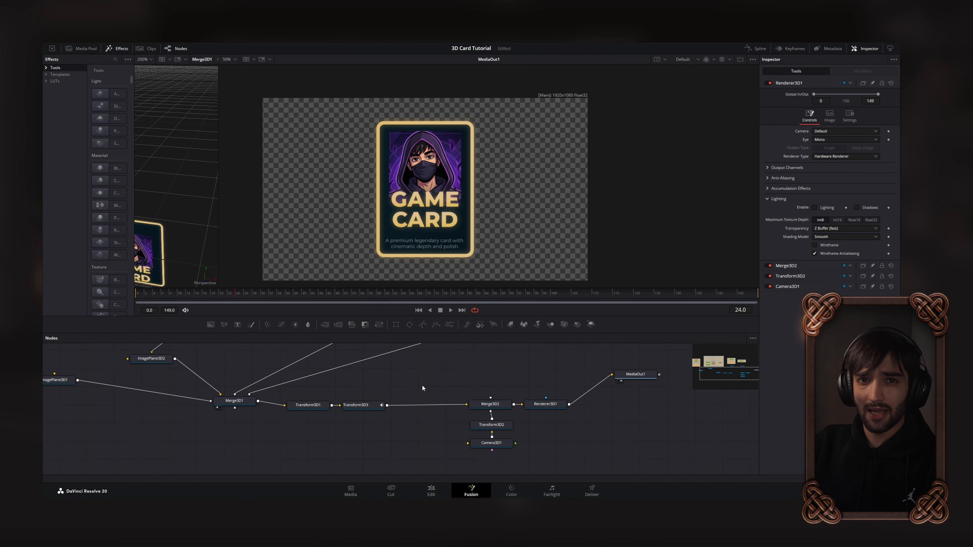
- Add another Transform 3D node after Transform3D3 for the card's rotation
click(378, 407)
key(shift+space)
text(tra)
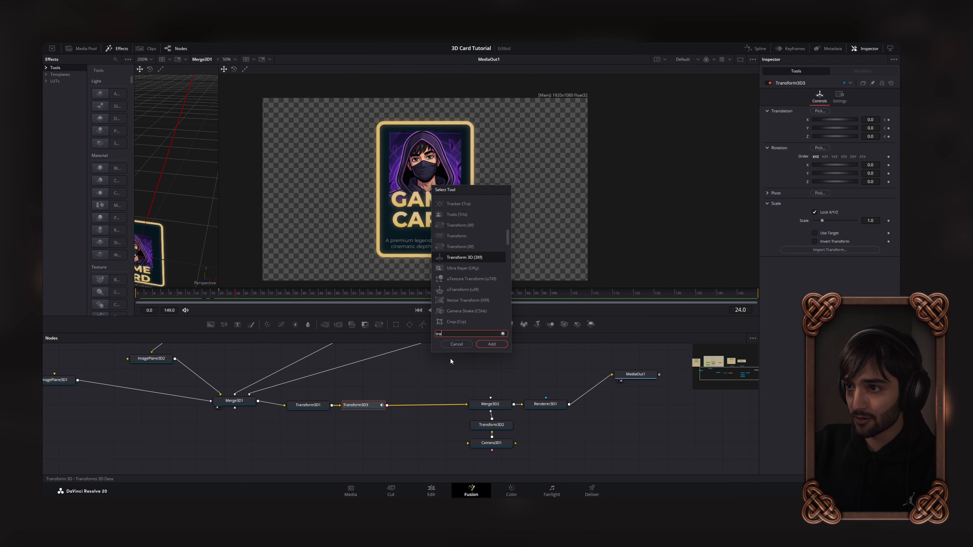
click(491, 345)
- Keyframe Transform3D4's X, Y and Z rotation at frame 20
click(223, 296)
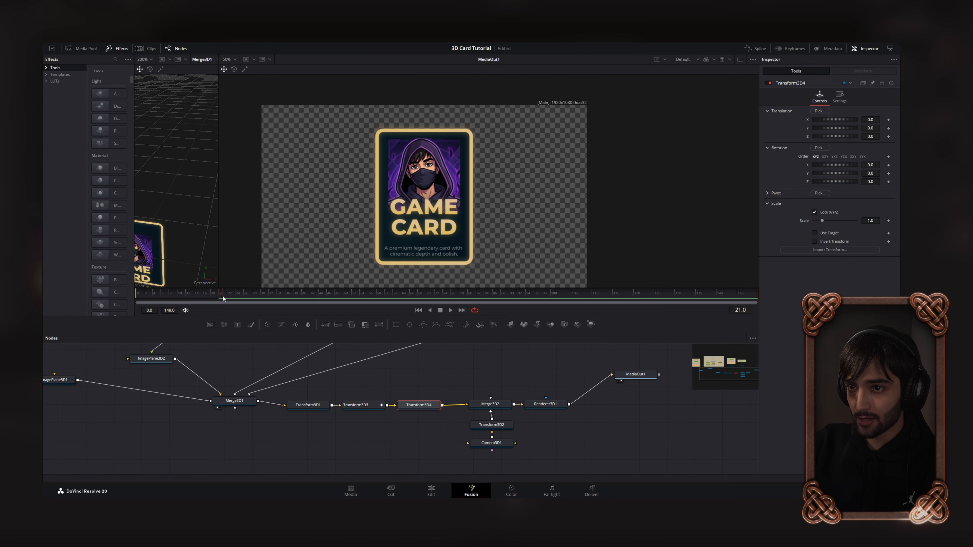
drag(140, 296, 220, 296)
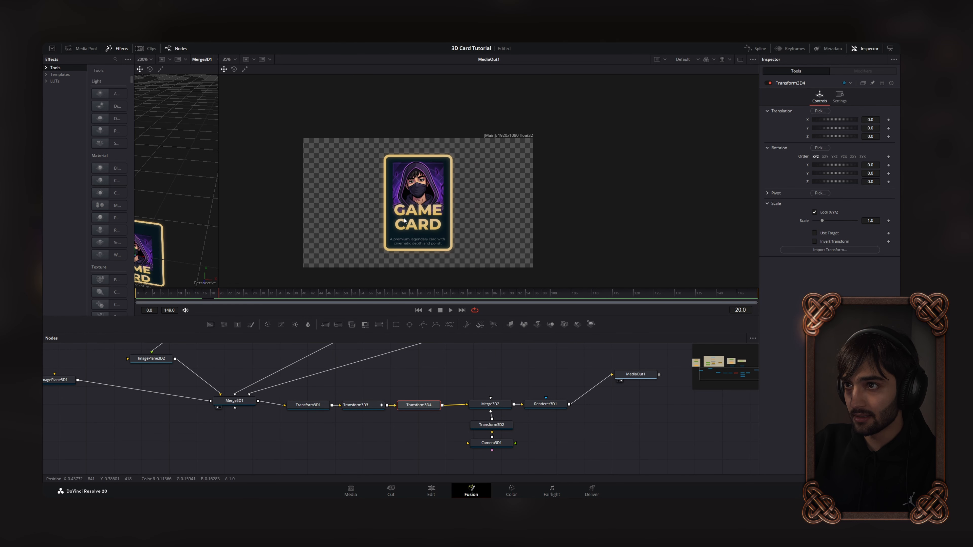
scroll(424, 408, up, 2)
click(424, 402)
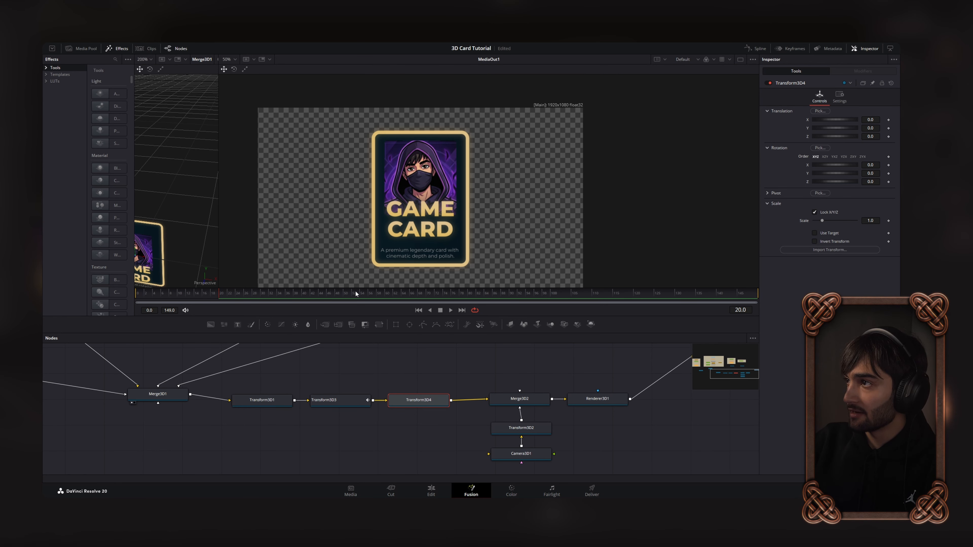
click(888, 173)
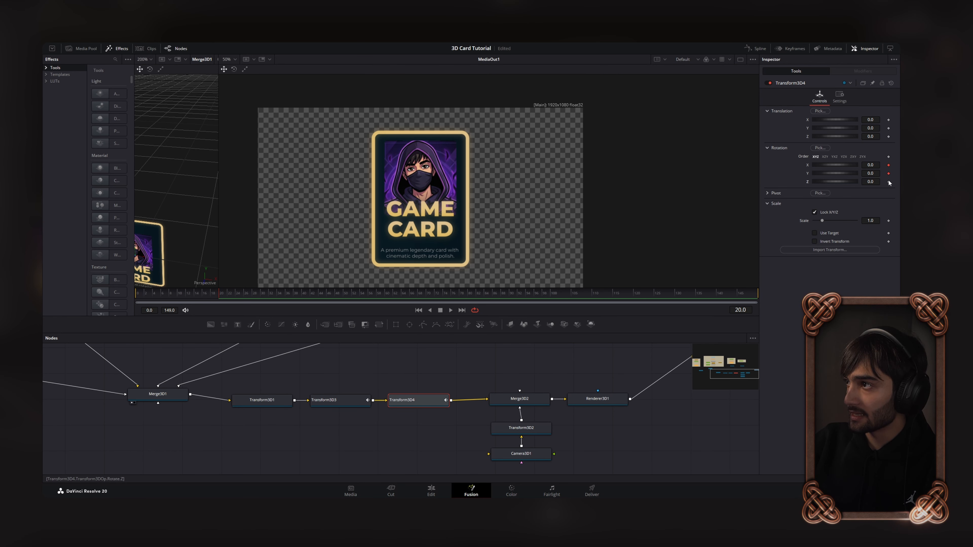
- At frame 50, tilt the card with Transform3D4 to X rotation -13.0 and Y rotation 15.7, and preview the motion
drag(270, 296, 345, 300)
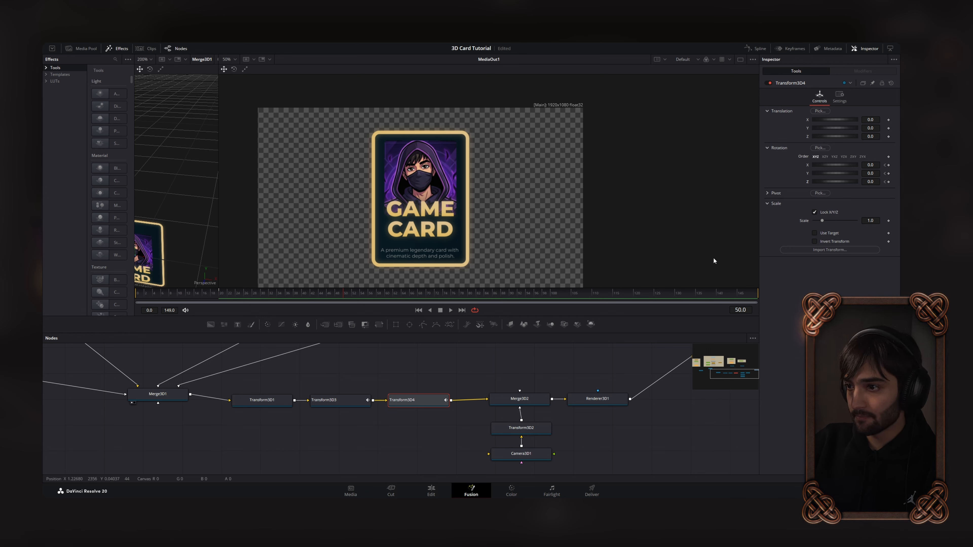
drag(831, 172, 828, 165)
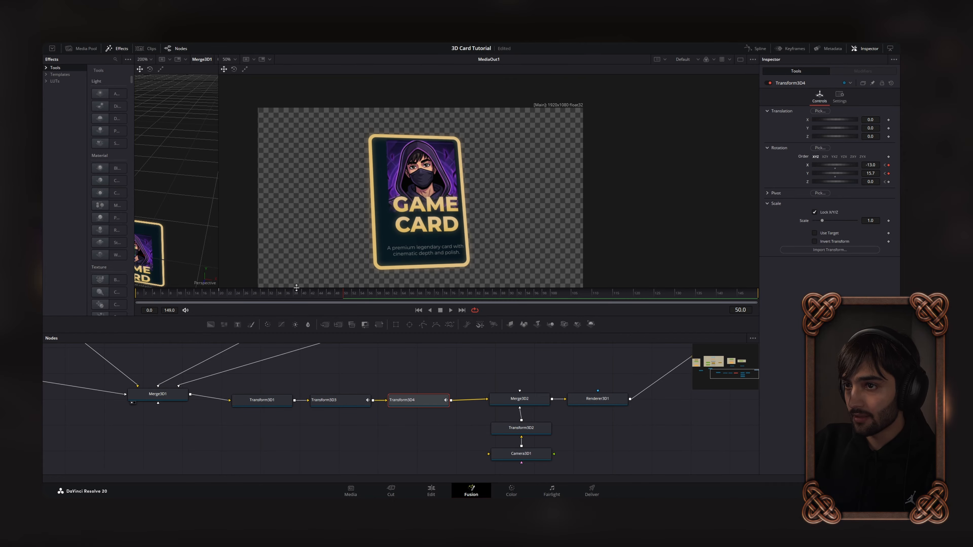
drag(286, 292, 346, 296)
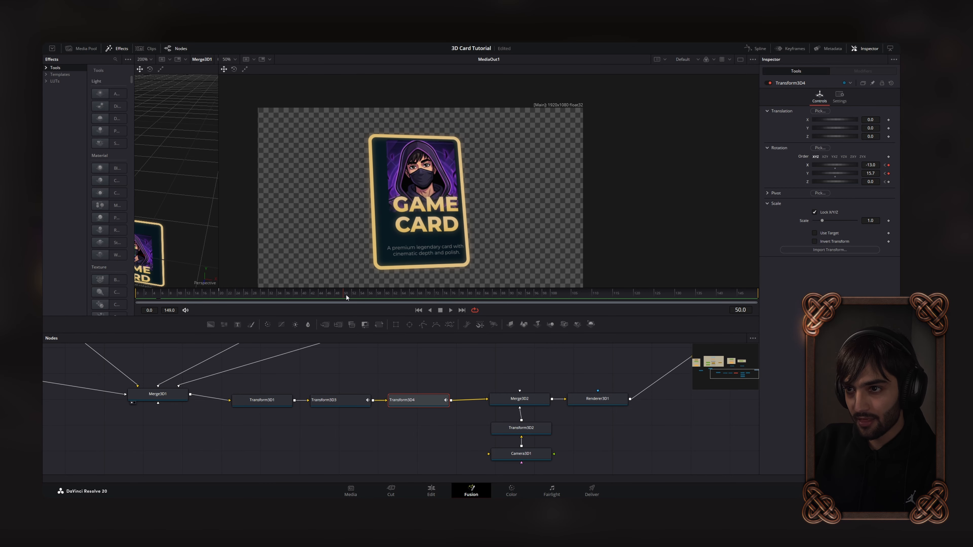
- Set Transform3D4's rotation back to 0 at about frame 80 and preview the tilt animation
drag(431, 300, 467, 298)
double_click(871, 173)
text(0)
drag(280, 291, 476, 292)
scroll(328, 380, down, 3)
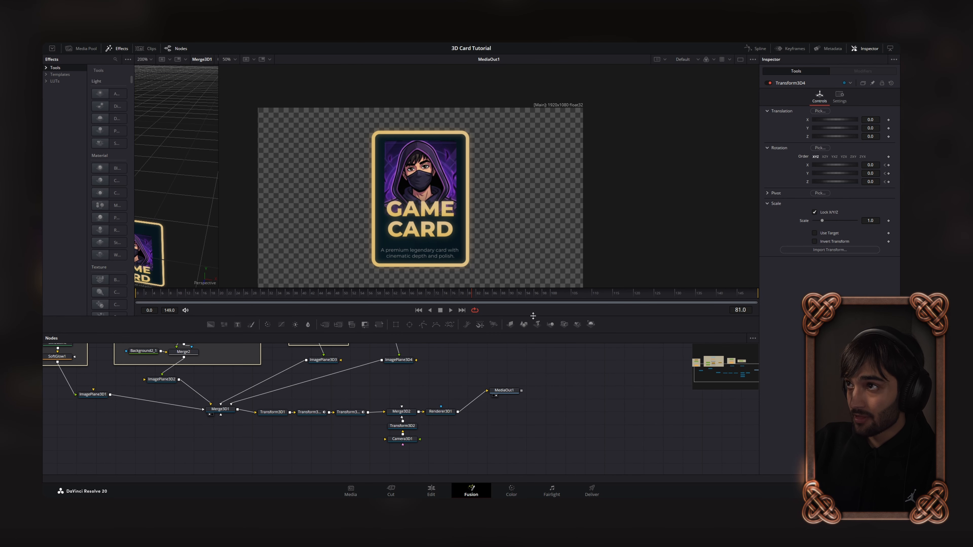
- Display the Transform3D3 and Transform3D4 curves in the Spline editor and smooth all their keyframes
click(757, 48)
click(411, 356)
click(411, 388)
scroll(561, 393, down, 4)
click(727, 339)
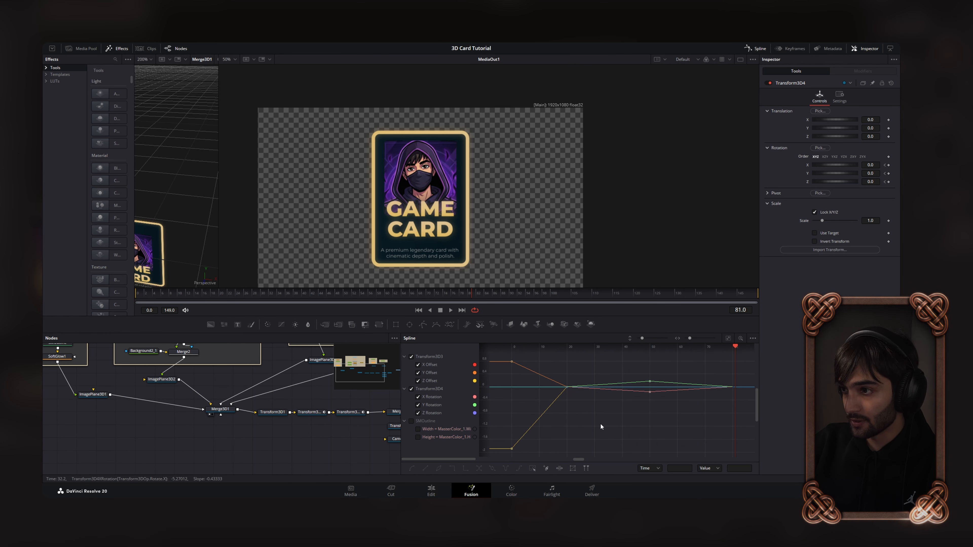
key(ctrl+a)
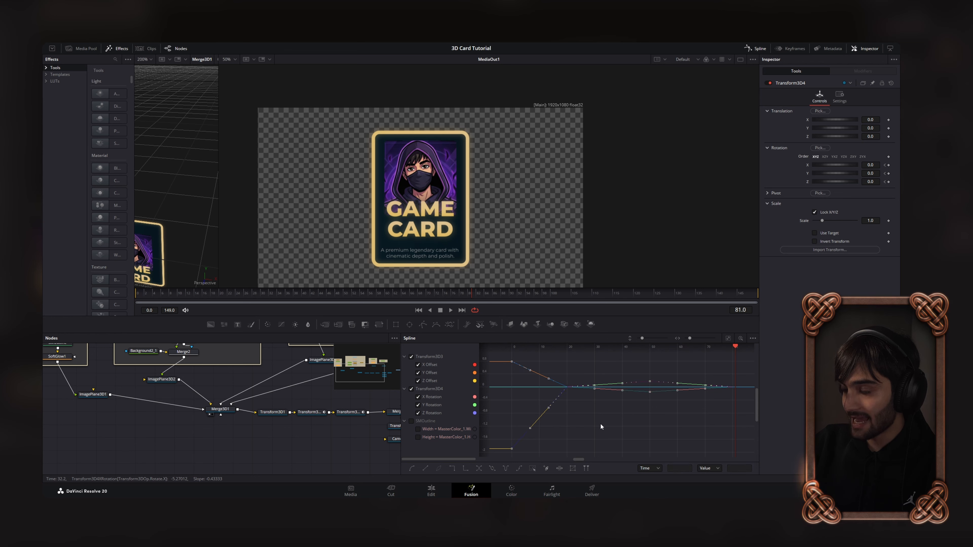
key(shift+s)
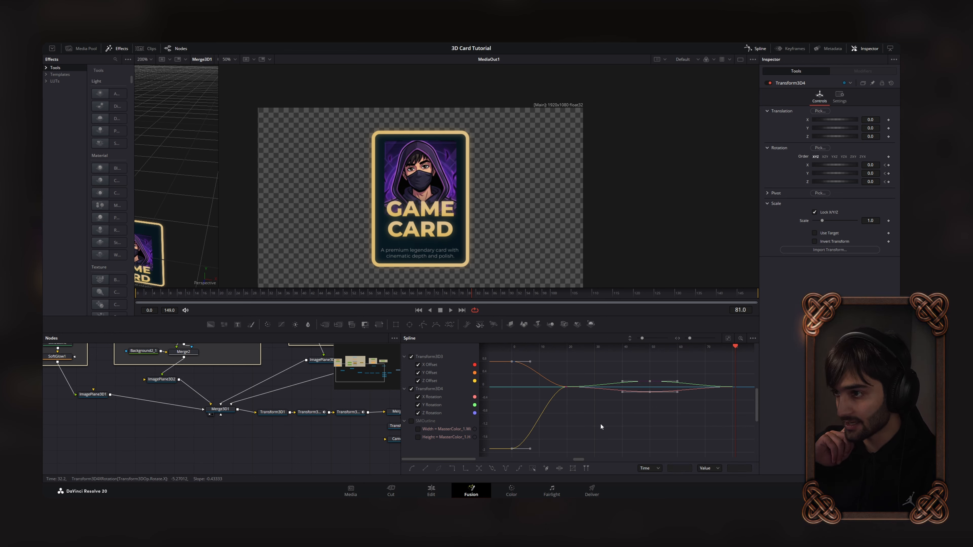
- Examine the smoothed curves and the card animation up close from the start, and close the Spline editor
scroll(540, 429, up, 3)
drag(540, 429, 589, 394)
drag(664, 370, 568, 450)
drag(137, 297, 420, 298)
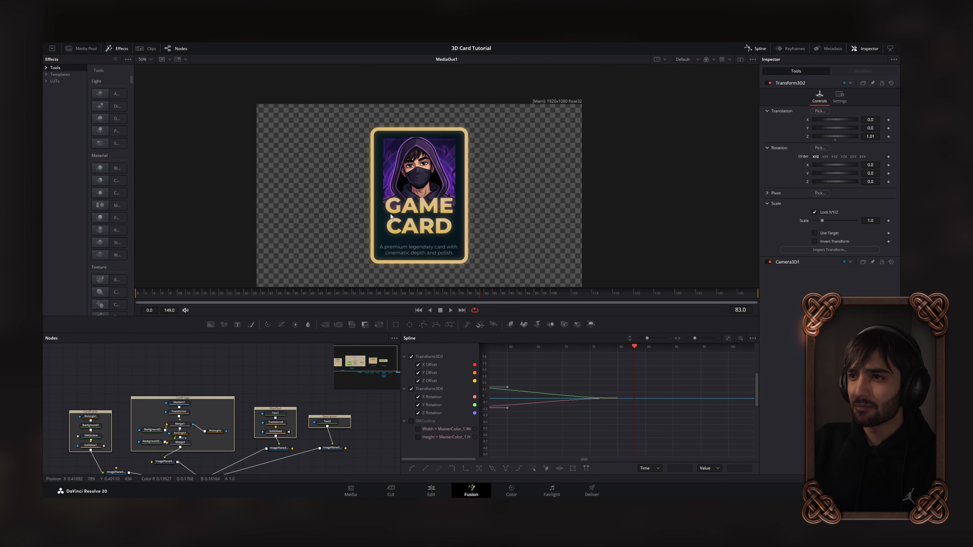
scroll(391, 216, up, 5)
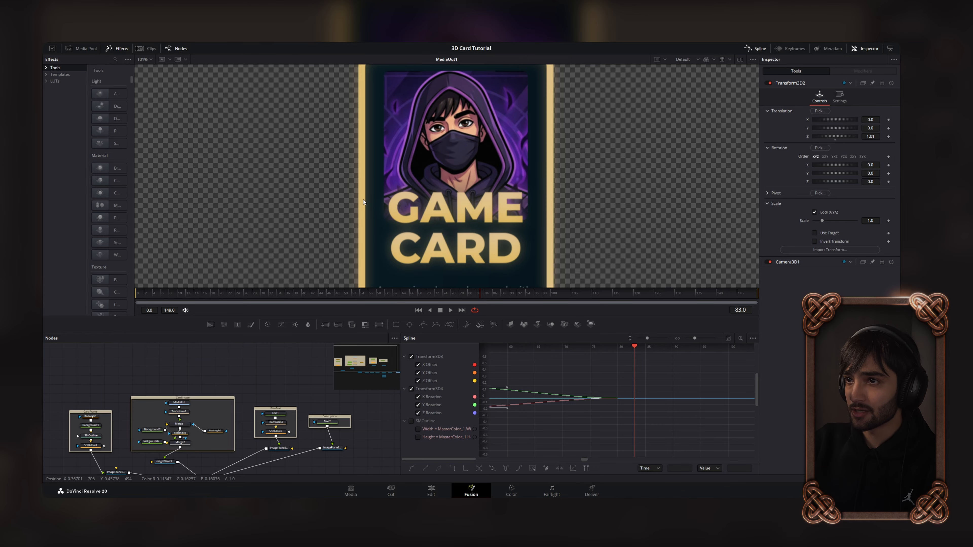
scroll(383, 210, down, 5)
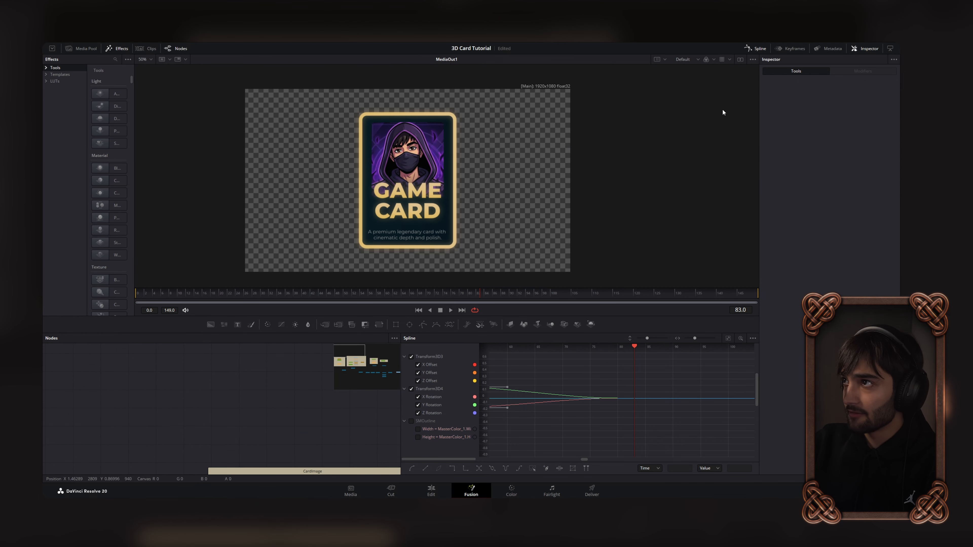
click(753, 53)
scroll(336, 387, down, 5)
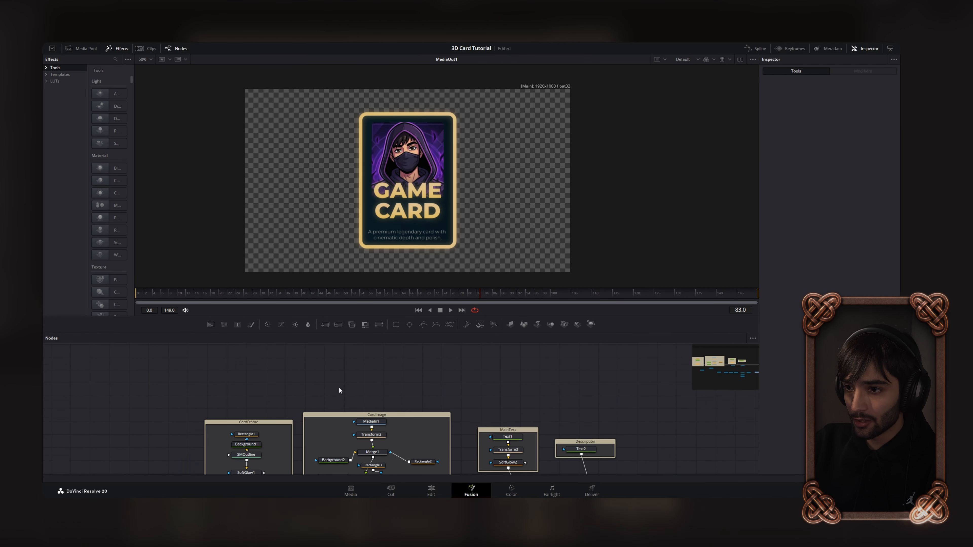
- Add a Color Corrector node in the empty area above the card's node groups
scroll(349, 398, up, 2)
key(shift+space)
text(c)
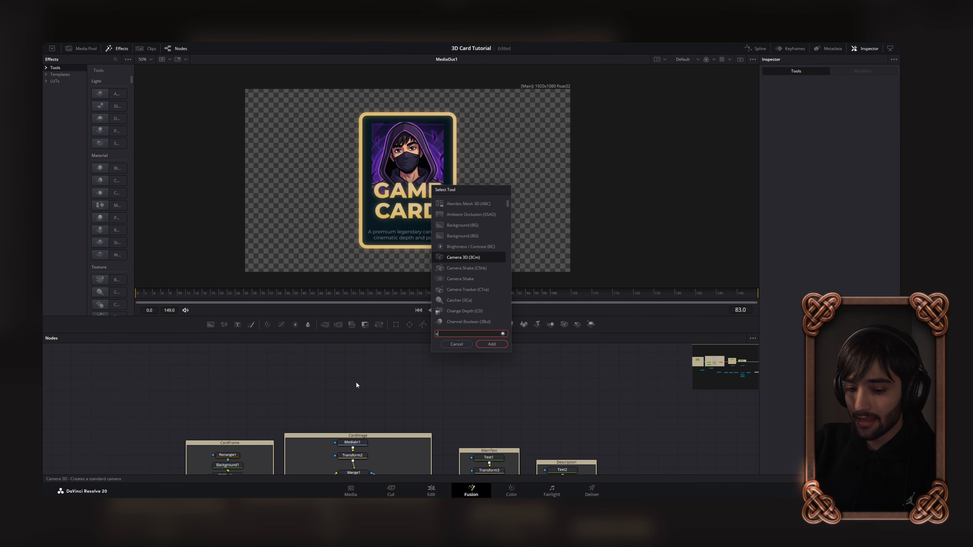
text(olroco)
key(BackSpace)
key(BackSpace)
key(BackSpace)
key(BackSpace)
key(BackSpace)
key(Return)
scroll(355, 390, up, 2)
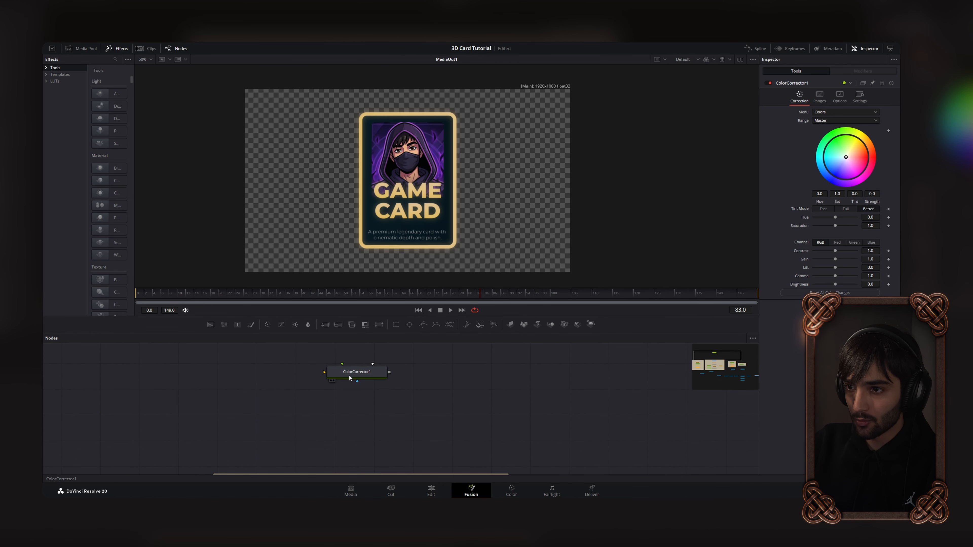
- Paste an instance of the Color Corrector below SMOutline in the CardFrame group
drag(253, 463, 386, 410)
scroll(344, 398, down, 2)
scroll(337, 411, up, 2)
drag(288, 369, 315, 403)
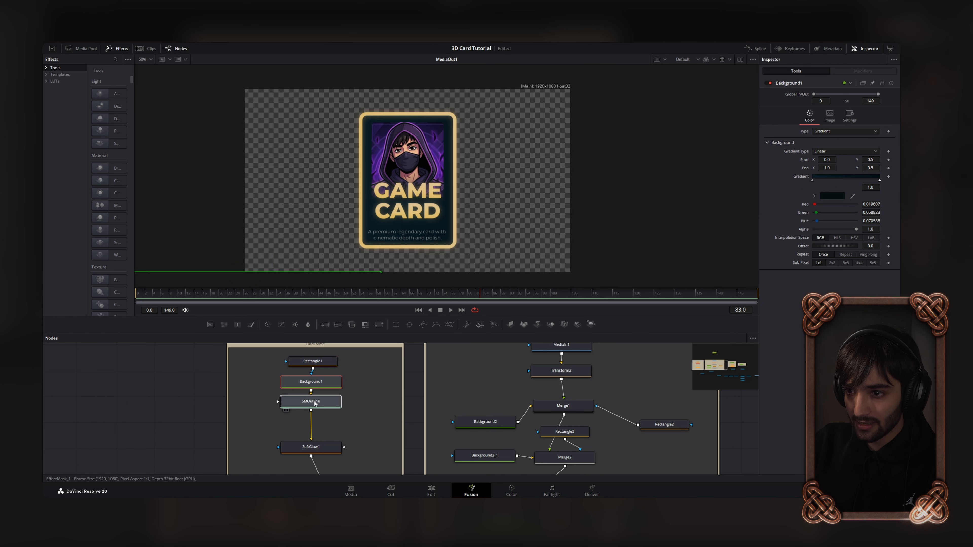
right_click(330, 422)
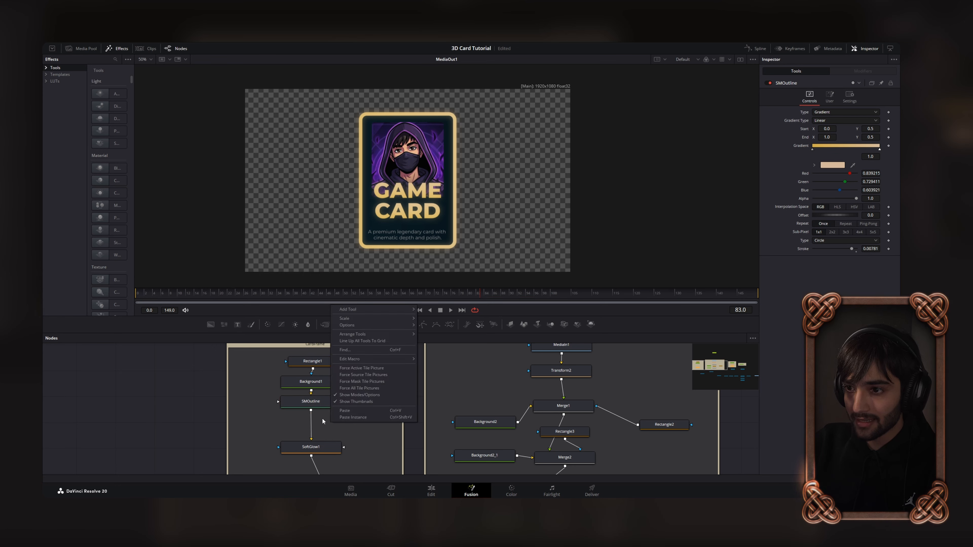
click(351, 420)
- Examine the link between ColorCorrector1 and its instance in the CardFrame group
scroll(362, 426, down, 3)
scroll(392, 406, up, 2)
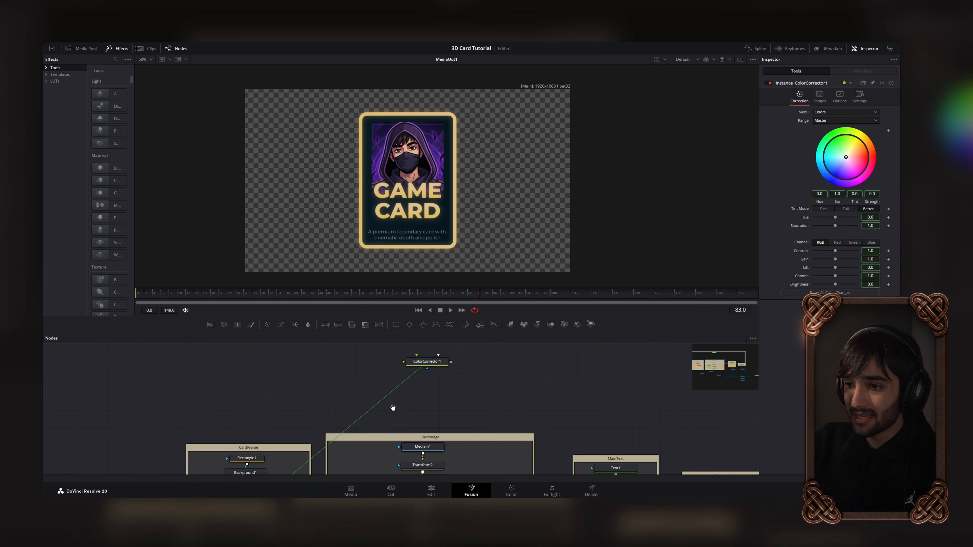
scroll(404, 400, down, 2)
scroll(404, 400, up, 2)
scroll(398, 405, up, 2)
drag(435, 365, 419, 367)
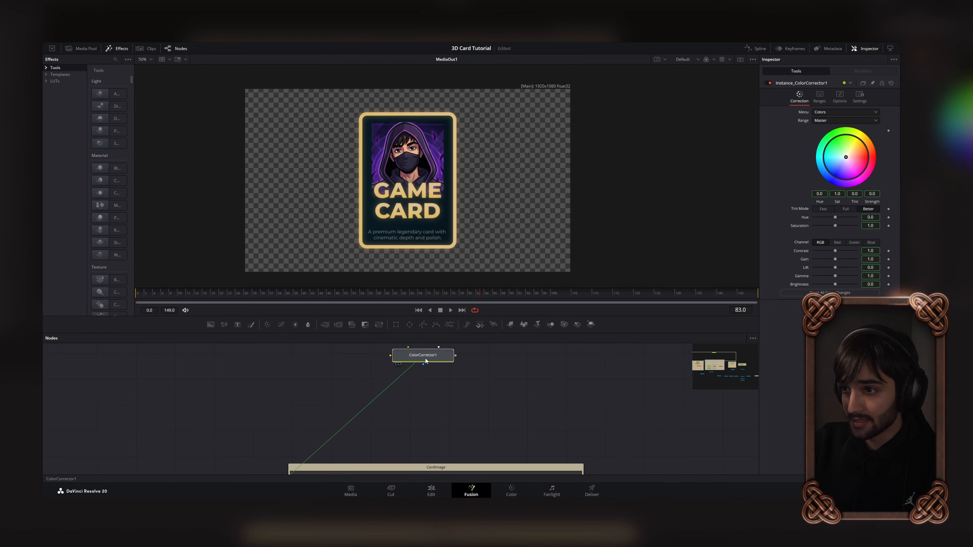
scroll(385, 420, down, 2)
scroll(371, 412, up, 2)
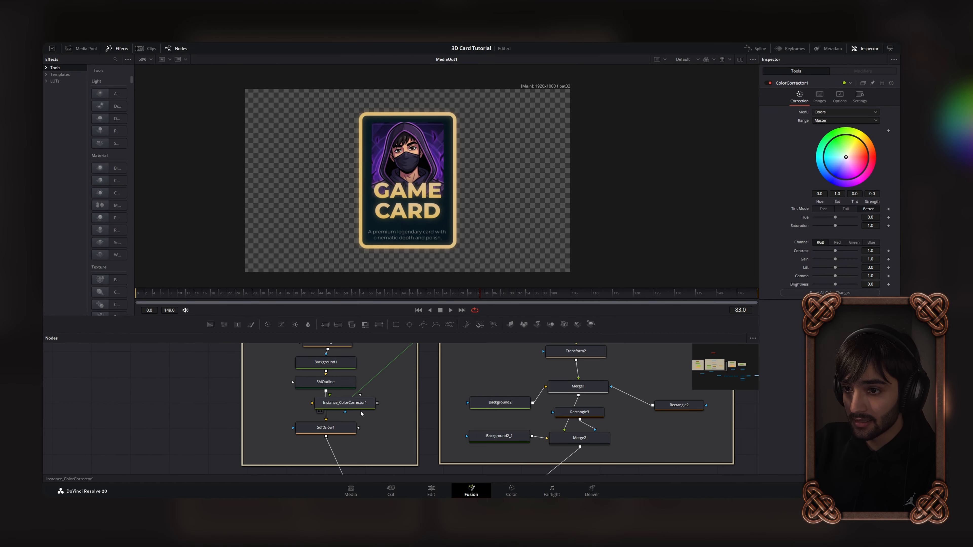
scroll(362, 398, down, 2)
scroll(403, 388, up, 3)
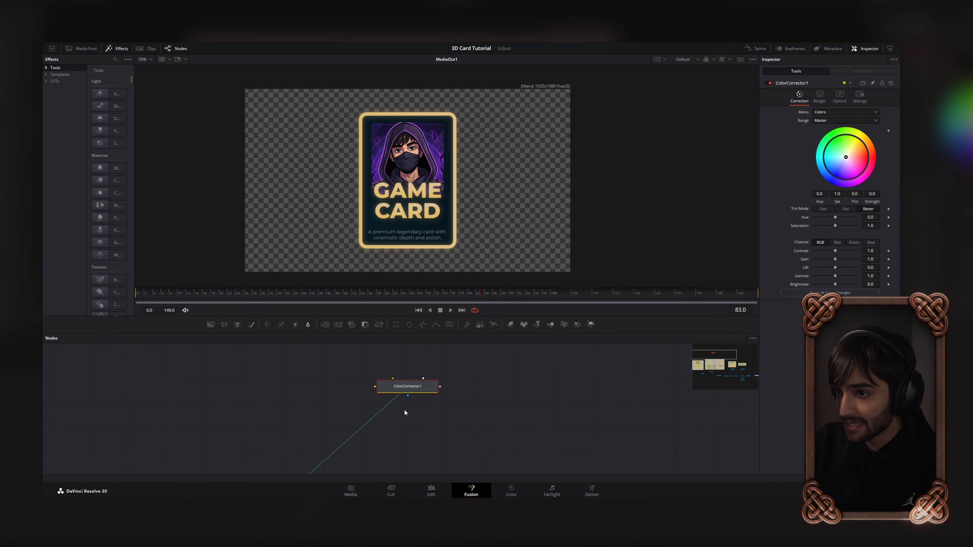
scroll(407, 382, down, 2)
scroll(330, 417, up, 3)
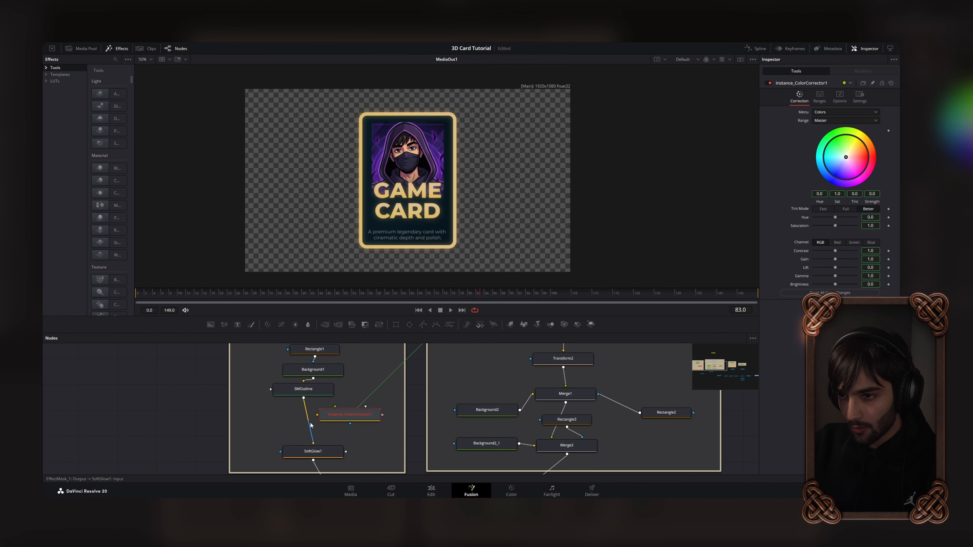
- Disconnect SMOutline from SoftGlow1 and route it through the Color Corrector instance into SoftGlow1
click(308, 423)
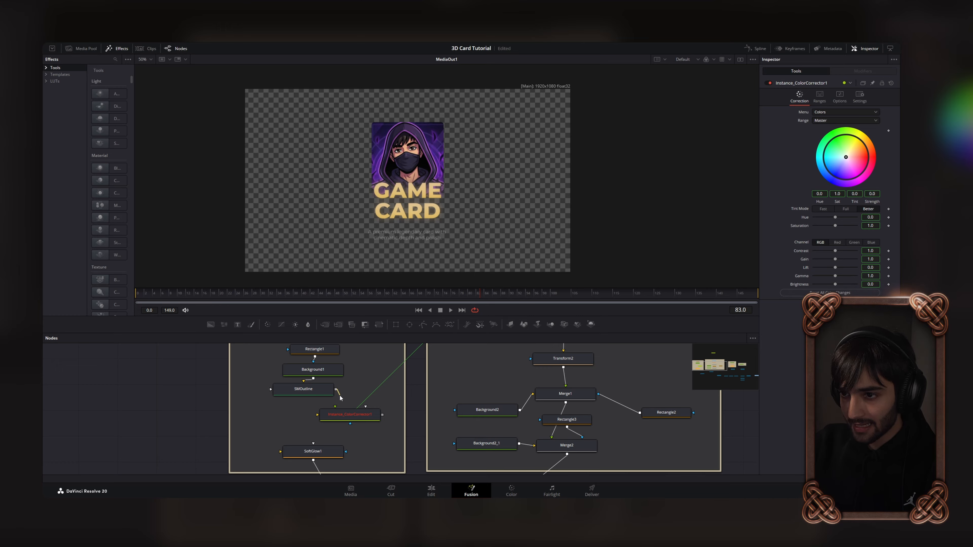
drag(336, 390, 318, 416)
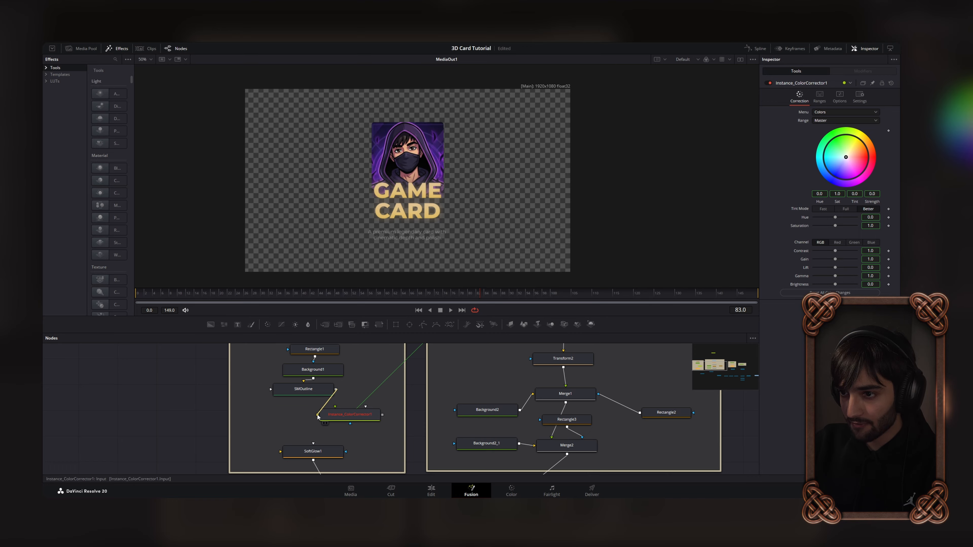
scroll(382, 417, down, 1)
drag(383, 400, 283, 439)
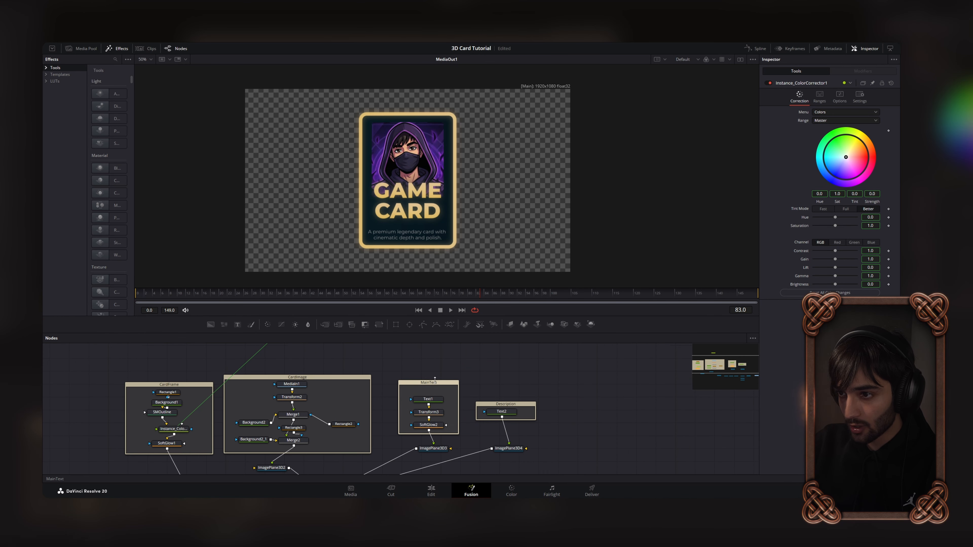
- Insert another Color Corrector instance between Text1 and Transform3 in the MainText group
scroll(435, 379, up, 5)
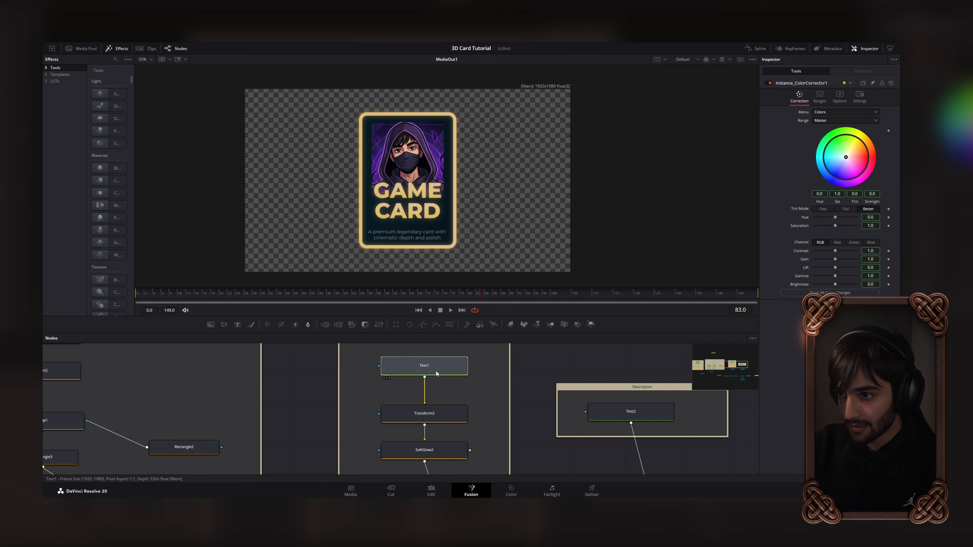
click(413, 383)
right_click(441, 404)
click(438, 405)
right_click(441, 405)
click(464, 400)
drag(463, 401, 420, 379)
- Try a hue of 0.48 on ColorCorrector1, inspect the card up close, and undo the hue change
scroll(422, 413, down, 2)
drag(399, 416, 559, 474)
scroll(446, 404, down, 2)
click(393, 395)
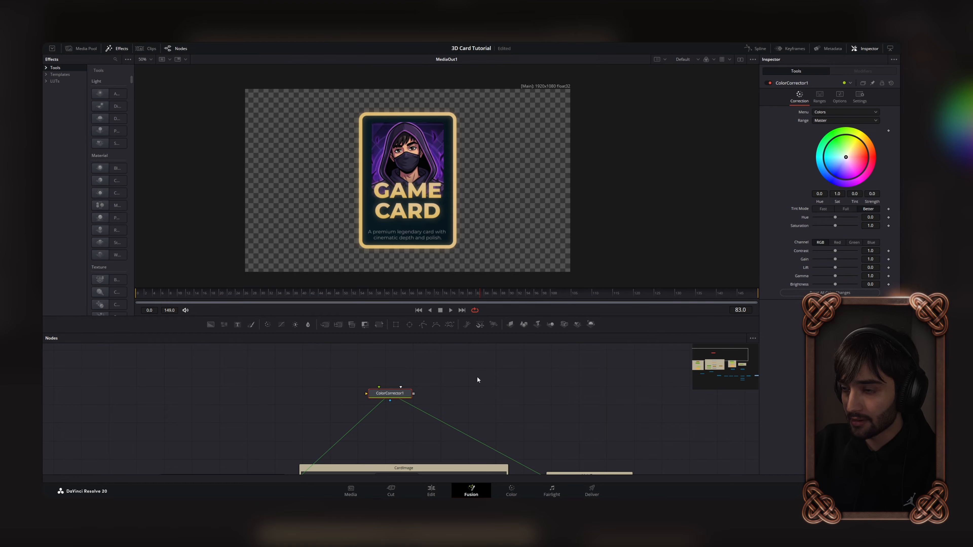
drag(835, 218, 846, 223)
scroll(348, 219, up, 5)
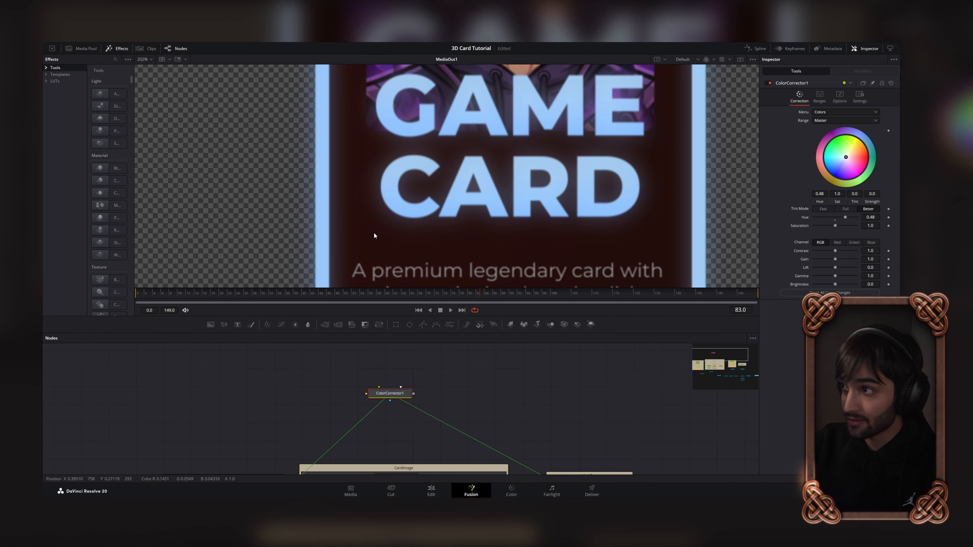
key(ctrl+z)
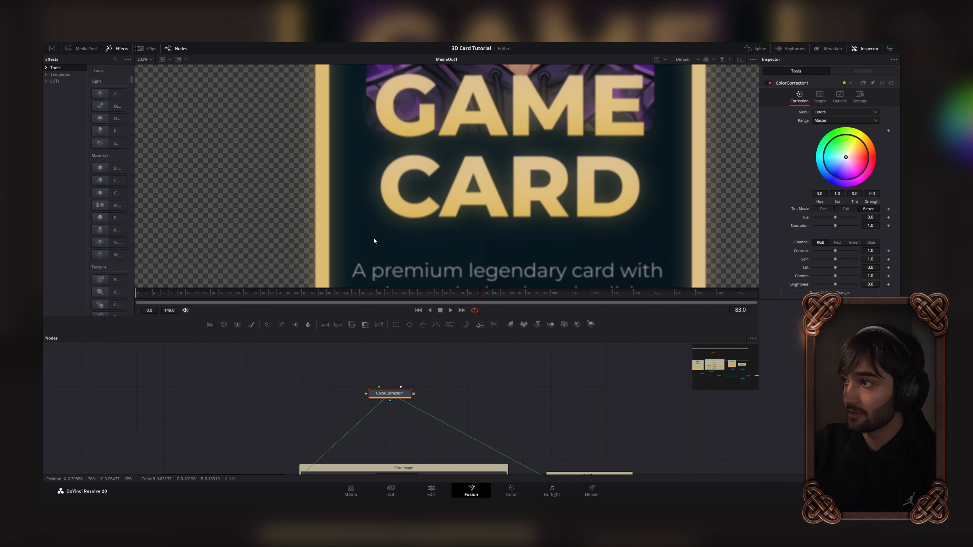
- Spread out SMOutline and Background1, and connect Background1 to the mask input of the CardFrame's Color Corrector instance
scroll(375, 237, down, 3)
scroll(321, 392, up, 2)
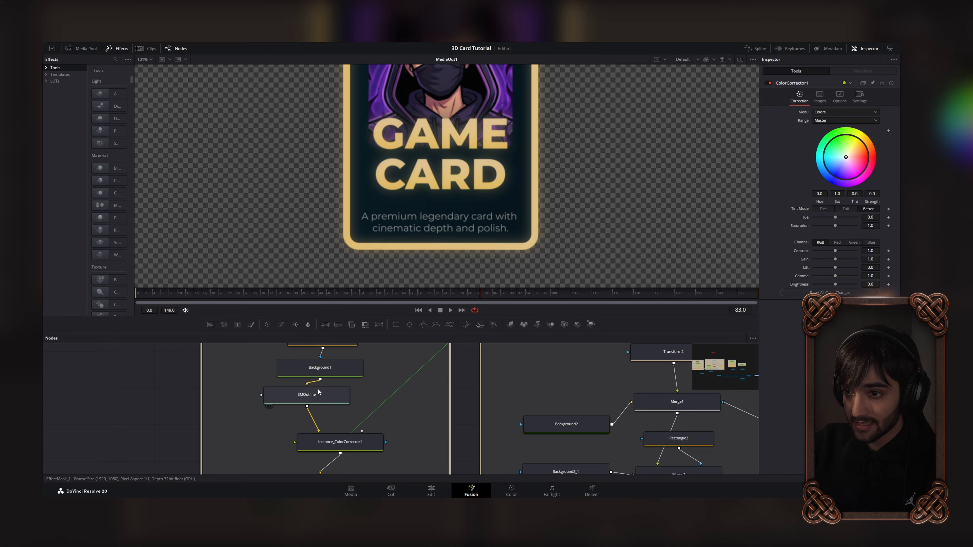
drag(319, 394, 289, 394)
drag(333, 398, 298, 388)
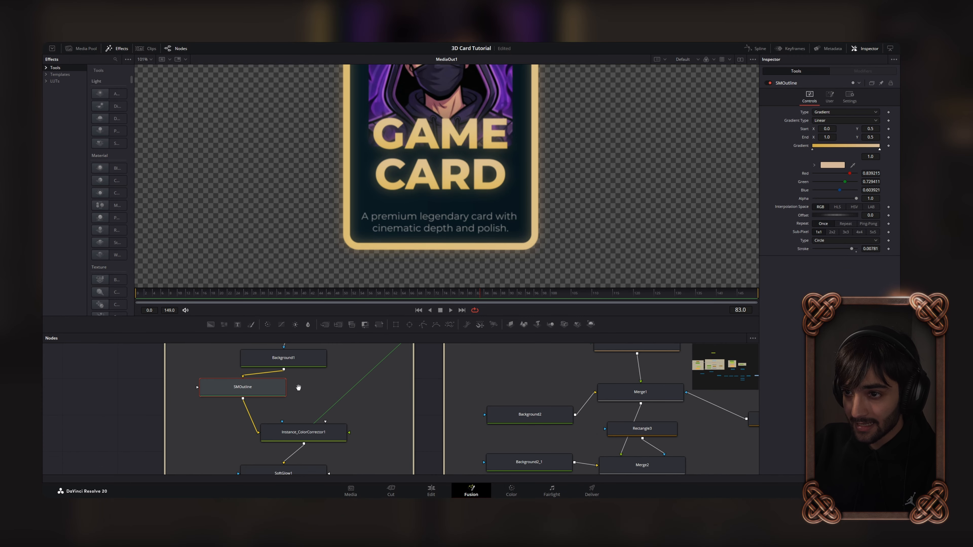
scroll(297, 387, down, 3)
drag(233, 396, 180, 396)
drag(240, 448, 241, 461)
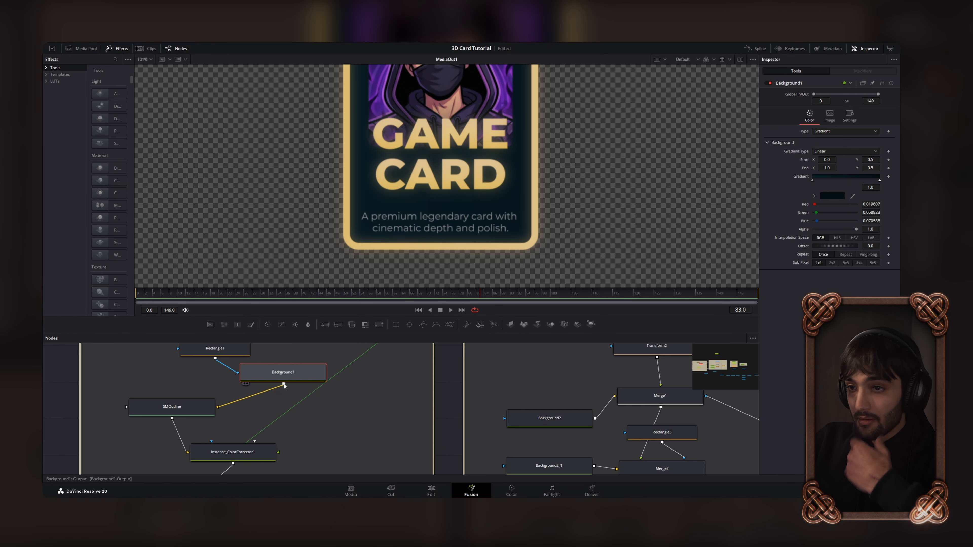
drag(283, 384, 212, 441)
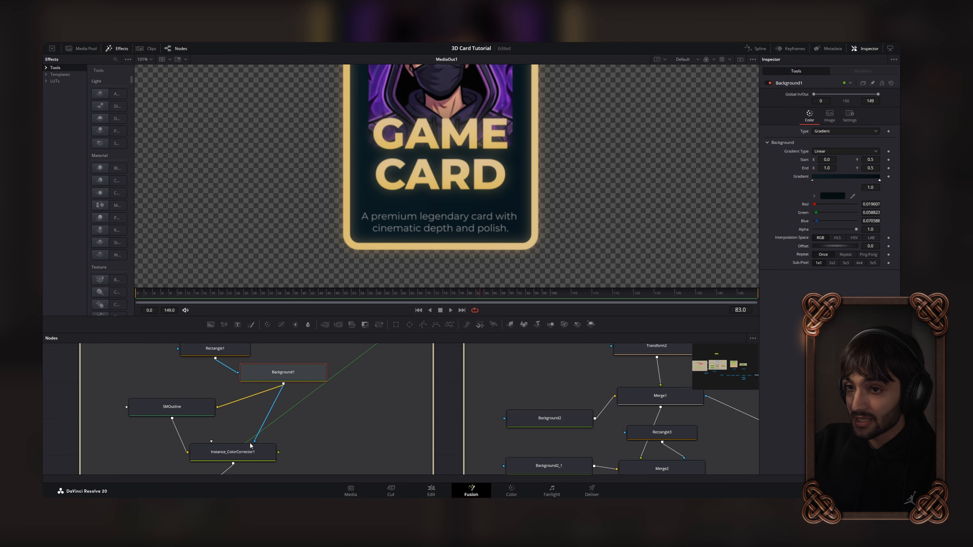
click(251, 454)
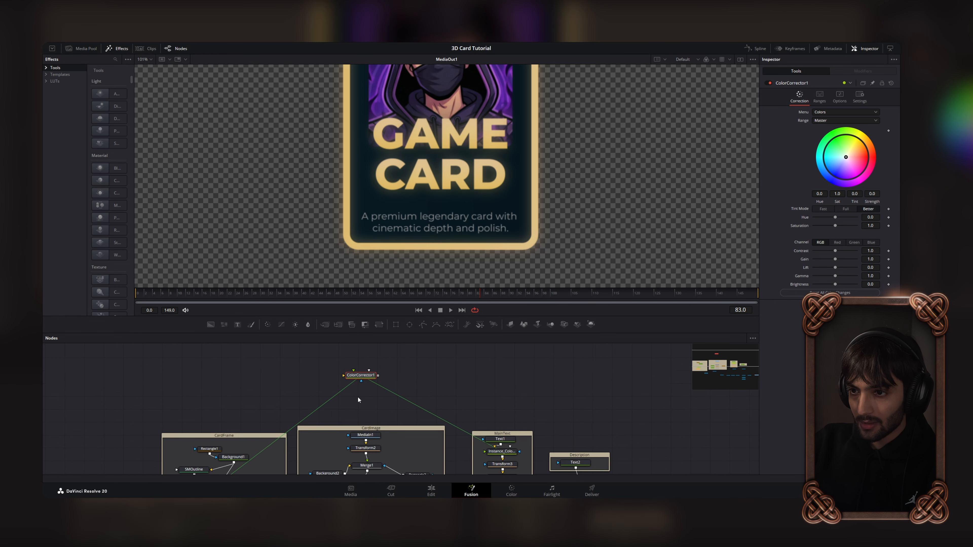
- Set ColorCorrector1's hue to 0.02 and inspect which parts of the card change colour
drag(836, 217, 831, 217)
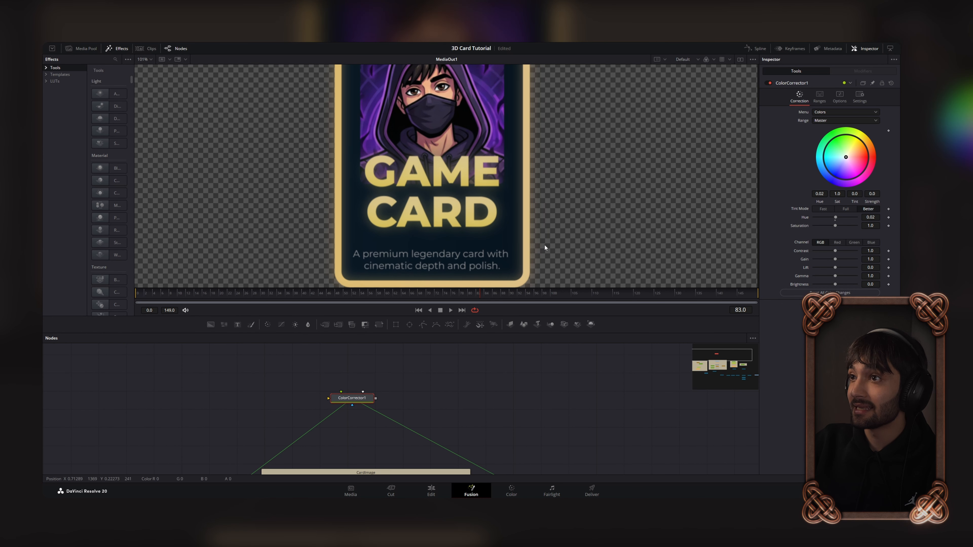
scroll(544, 246, up, 3)
scroll(498, 208, down, 3)
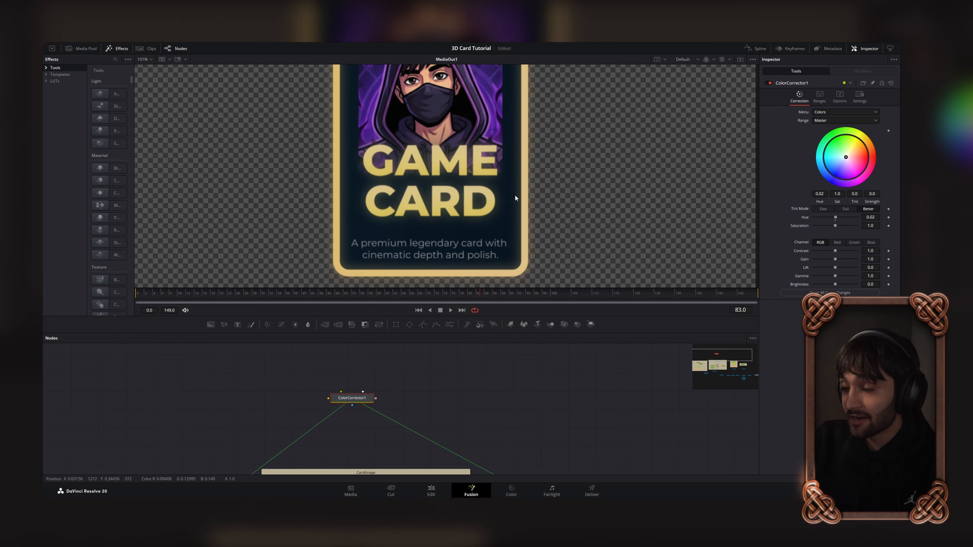
scroll(487, 181, up, 5)
scroll(494, 195, down, 4)
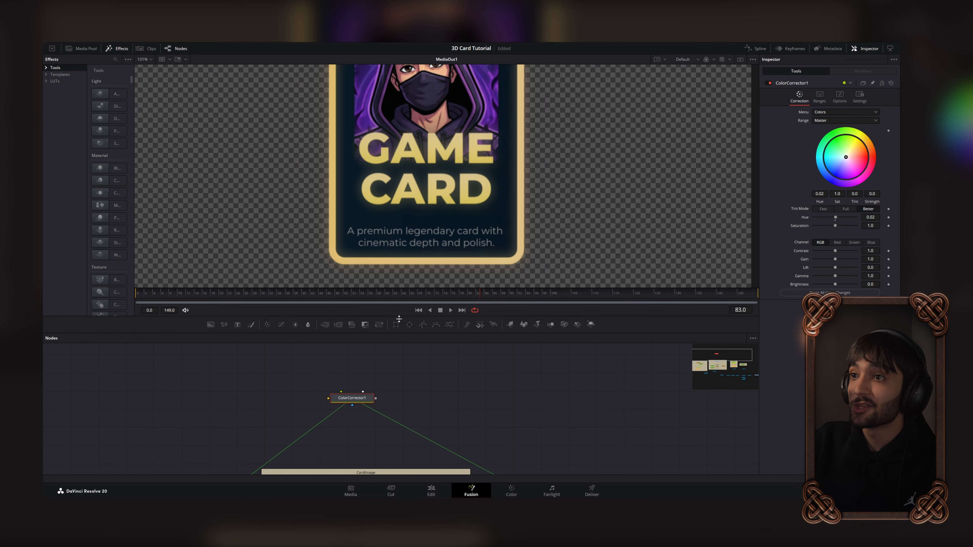
- Deinstance the Apply Mask Inverted setting on the CardFrame's Color Corrector instance and enable it
scroll(378, 354, down, 5)
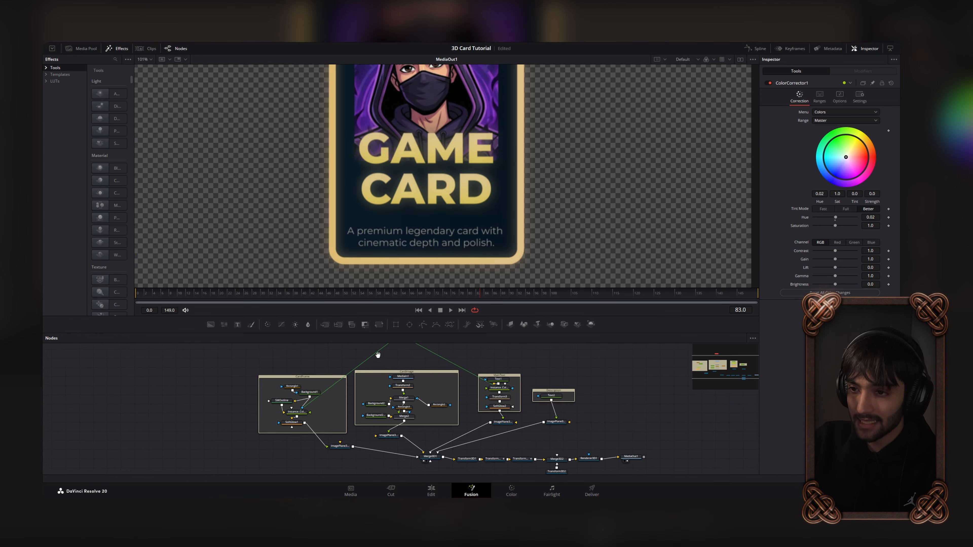
click(298, 411)
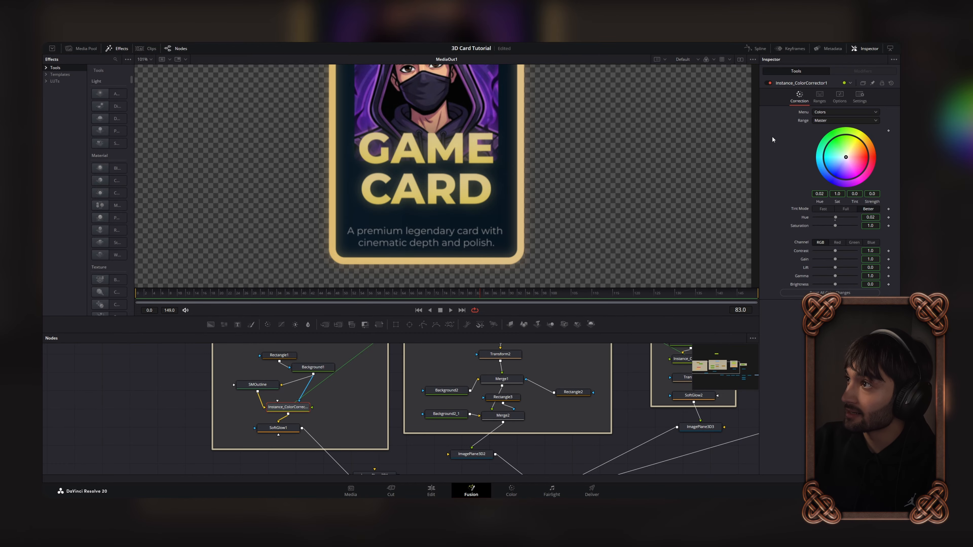
click(862, 101)
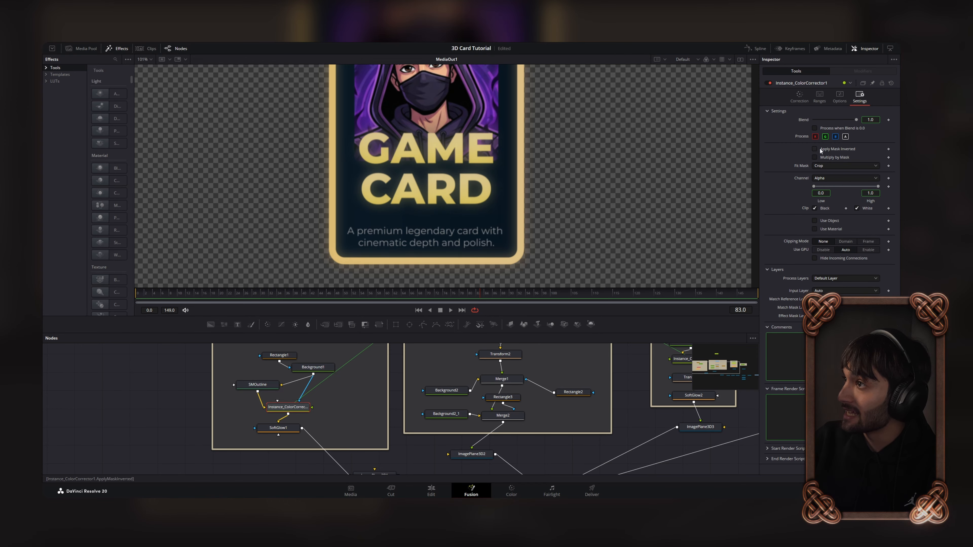
right_click(834, 150)
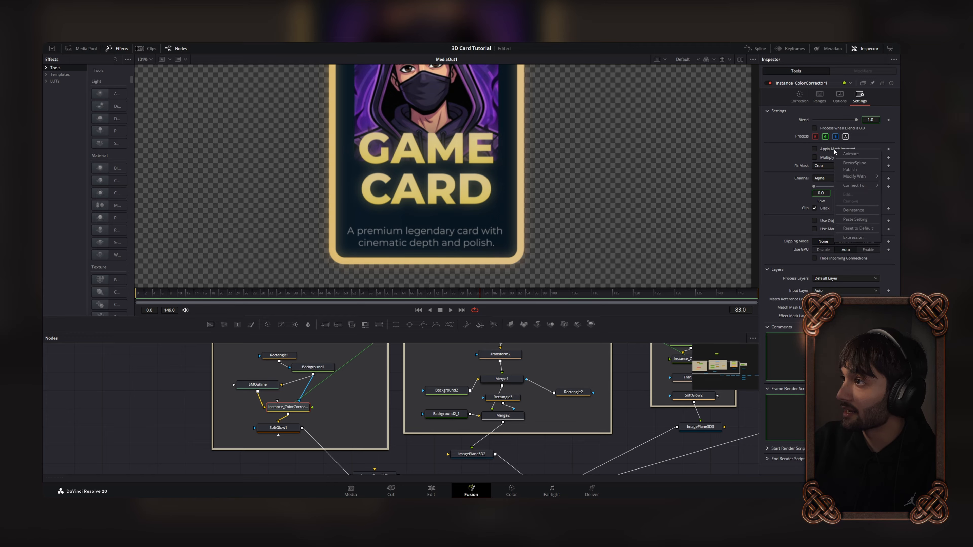
click(857, 211)
- Set ColorCorrector1's hue to -0.33 to turn the frame and title pink, and view the whole card
drag(519, 384, 377, 401)
click(373, 395)
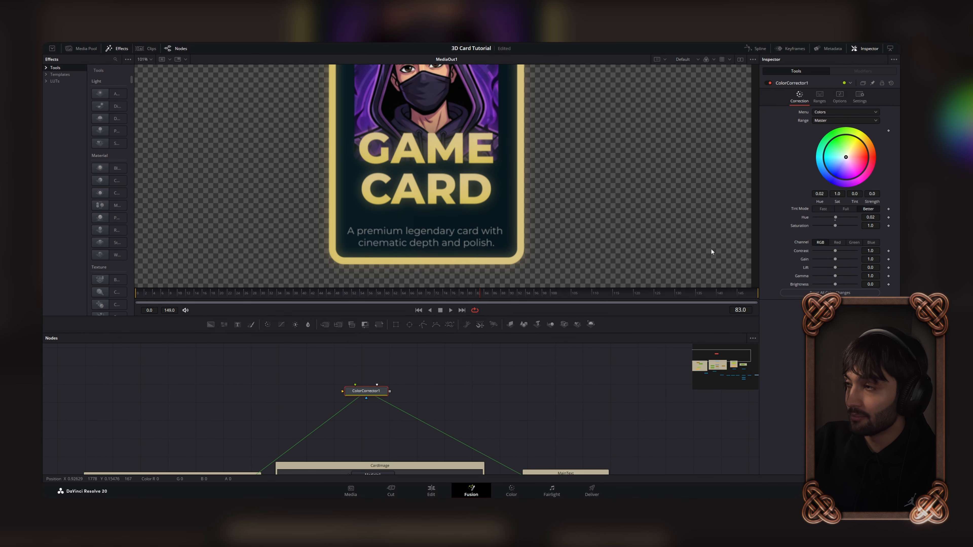
mouse_move(830, 217)
mouse_down()
mouse_move(837, 220)
mouse_move(829, 220)
mouse_up()
scroll(548, 229, down, 2)
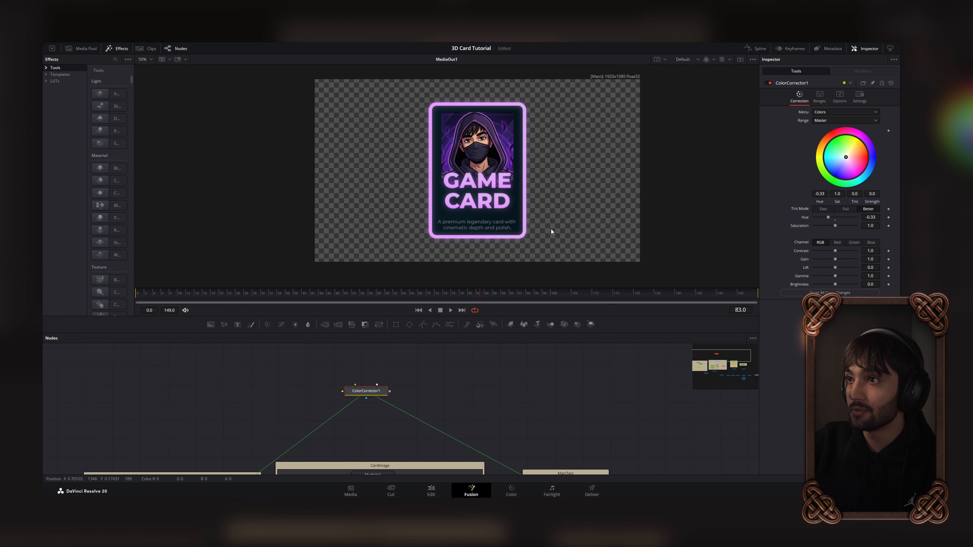